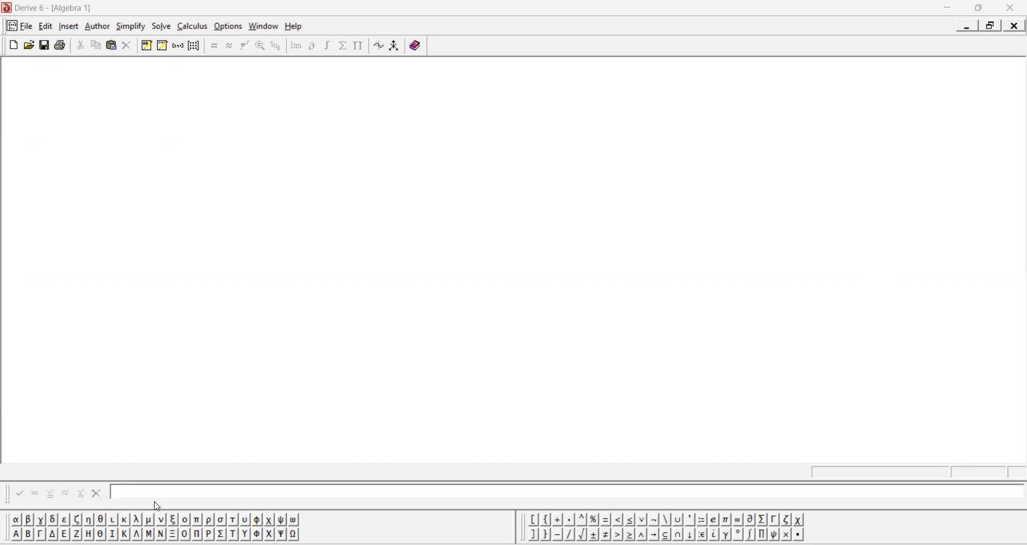
# - Define y as a cubic polynomial in x with y:=a+ b x+ c*x*x+ d*x^3
pyautogui.write('y')
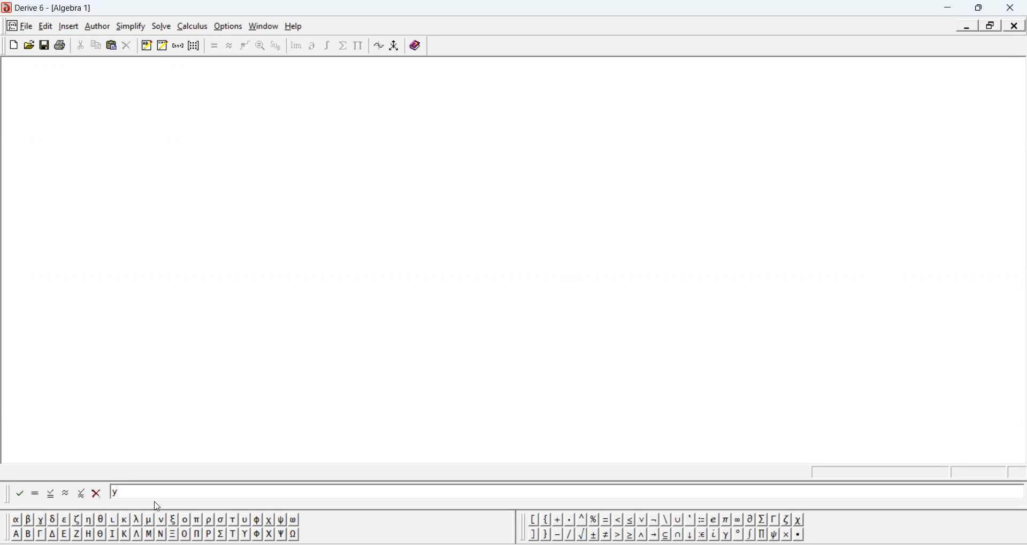
pyautogui.write(':=a+ b x+ c x*x')
pyautogui.press('Left')
pyautogui.press('Left')
pyautogui.press('Left')
pyautogui.press('Left')
pyautogui.write('*')
pyautogui.press('Right')
pyautogui.write('+ d*x^3')
pyautogui.press('Return')
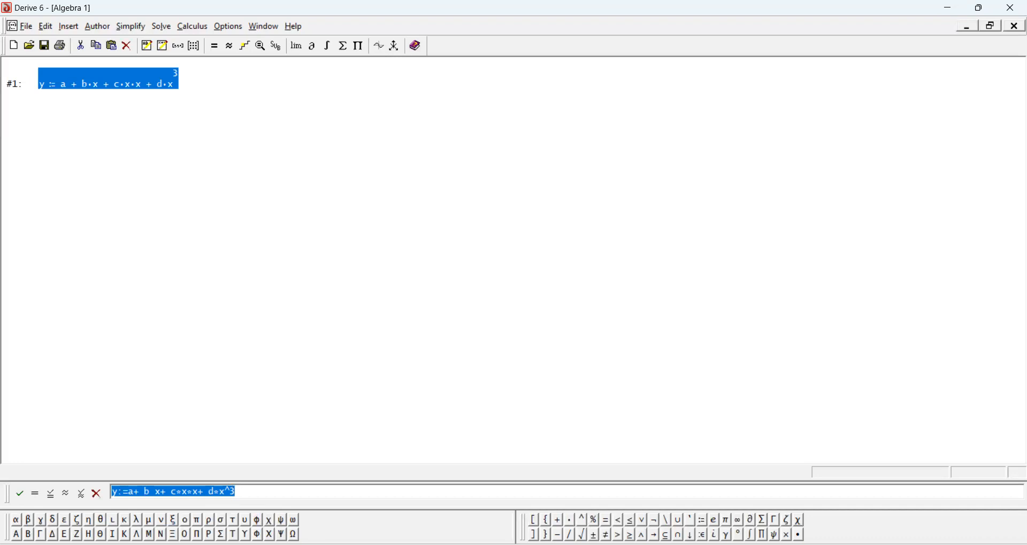
# - Re-enter the cubic definition with the quadratic term written as c*x^2, and delete the earlier c*x*x version
pyautogui.click(273, 492)
pyautogui.press('Left')
pyautogui.press('Left')
pyautogui.press('Left')
pyautogui.press('Left')
pyautogui.press('Left')
pyautogui.press('Left')
pyautogui.press('Delete')
pyautogui.write('^2')
pyautogui.press('Delete')
pyautogui.press('Return')
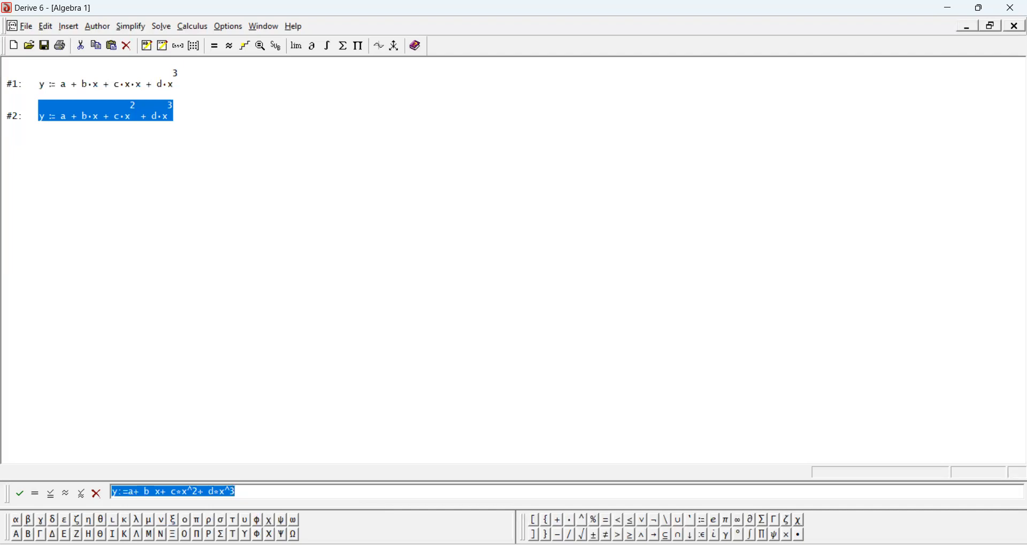
pyautogui.click(137, 89)
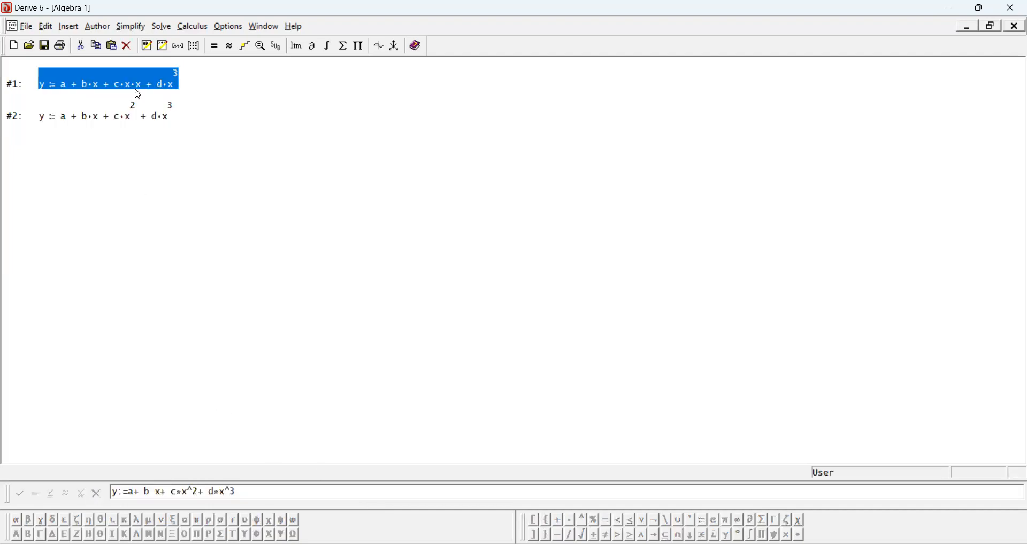
pyautogui.press('Delete')
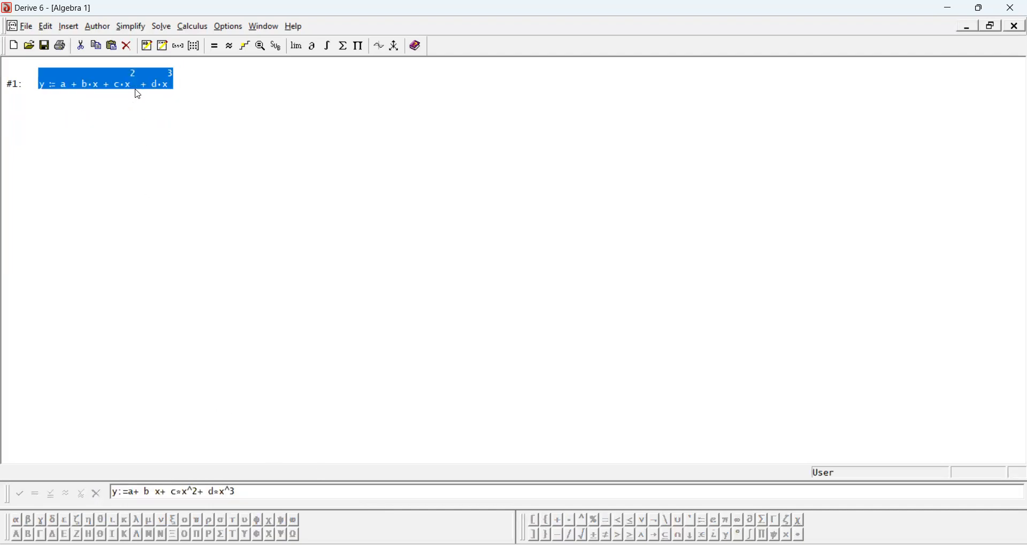
# - Clear the polynomial text from the expression entry line
pyautogui.click(271, 492)
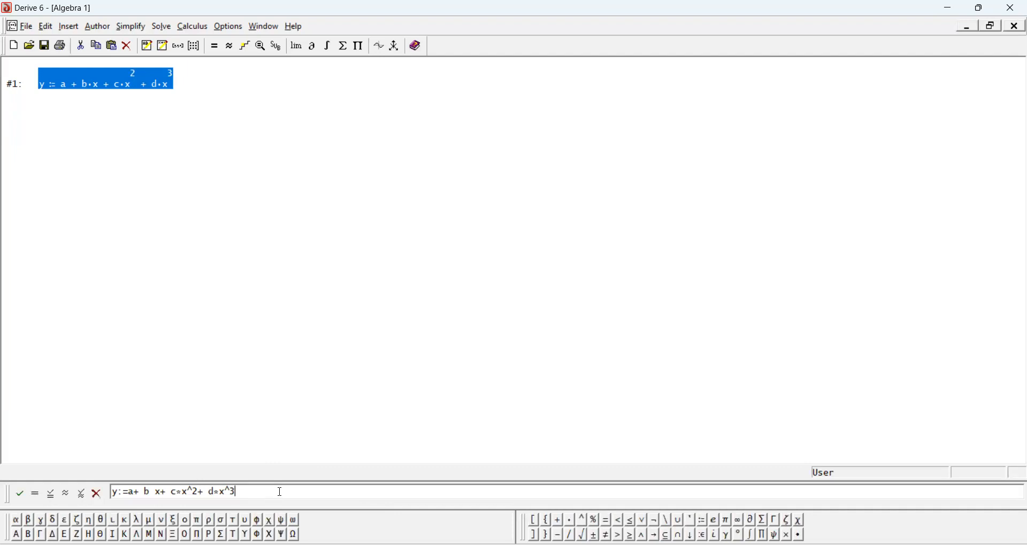
pyautogui.press('BackSpace')
pyautogui.press('BackSpace')
pyautogui.press('BackSpace')
pyautogui.press('BackSpace')
pyautogui.press('BackSpace')
pyautogui.press('BackSpace')
pyautogui.press('BackSpace')
pyautogui.press('BackSpace')
pyautogui.press('BackSpace')
pyautogui.press('BackSpace')
pyautogui.press('BackSpace')
pyautogui.press('BackSpace')
pyautogui.press('BackSpace')
pyautogui.press('BackSpace')
pyautogui.press('BackSpace')
pyautogui.press('BackSpace')
pyautogui.press('BackSpace')
pyautogui.press('BackSpace')
pyautogui.press('BackSpace')
pyautogui.press('BackSpace')
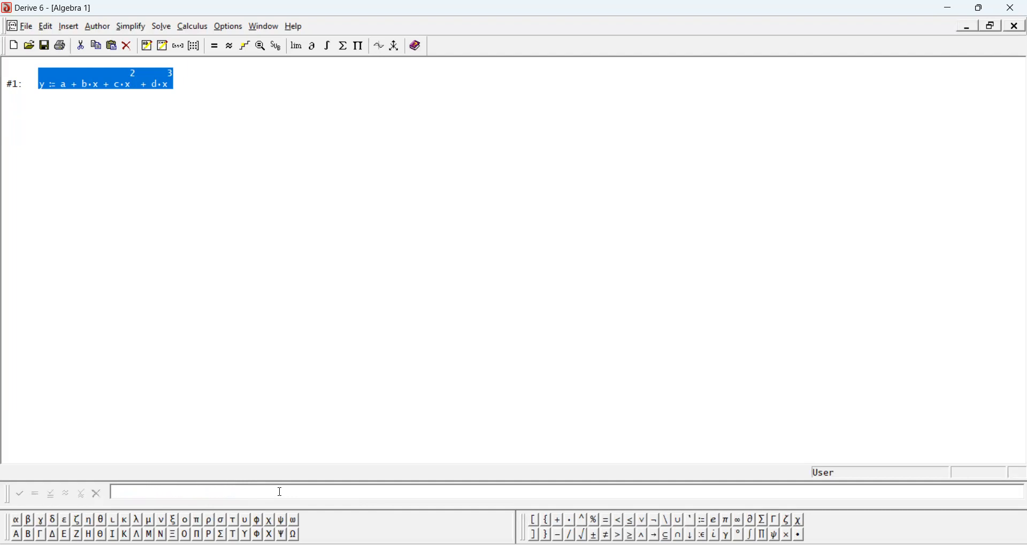
pyautogui.write('y=H when x=0')
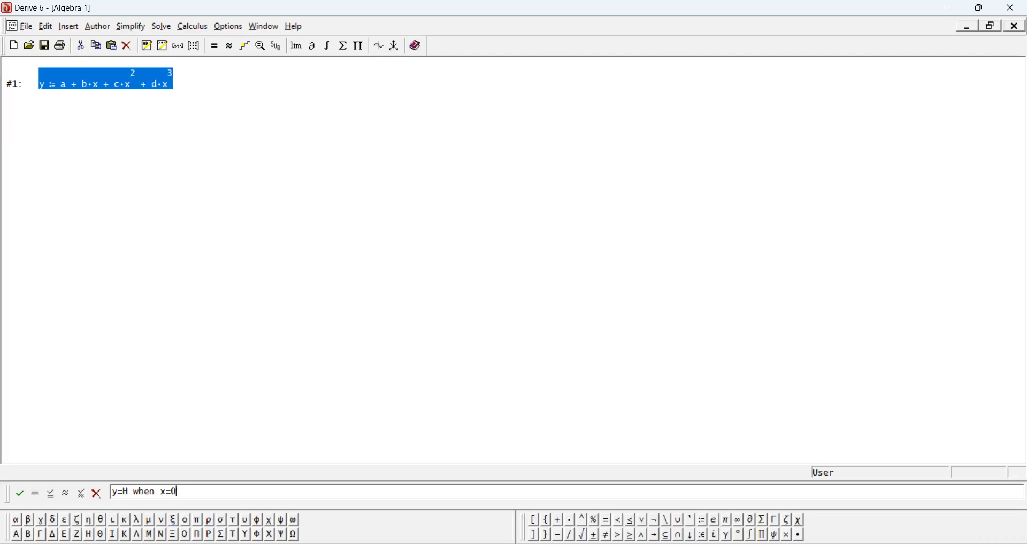
pyautogui.press('BackSpace')
pyautogui.press('BackSpace')
pyautogui.press('BackSpace')
pyautogui.press('BackSpace')
pyautogui.press('BackSpace')
pyautogui.press('BackSpace')
pyautogui.press('BackSpace')
pyautogui.press('BackSpace')
pyautogui.press('BackSpace')
pyautogui.press('BackSpace')
pyautogui.press('BackSpace')
pyautogui.press('BackSpace')
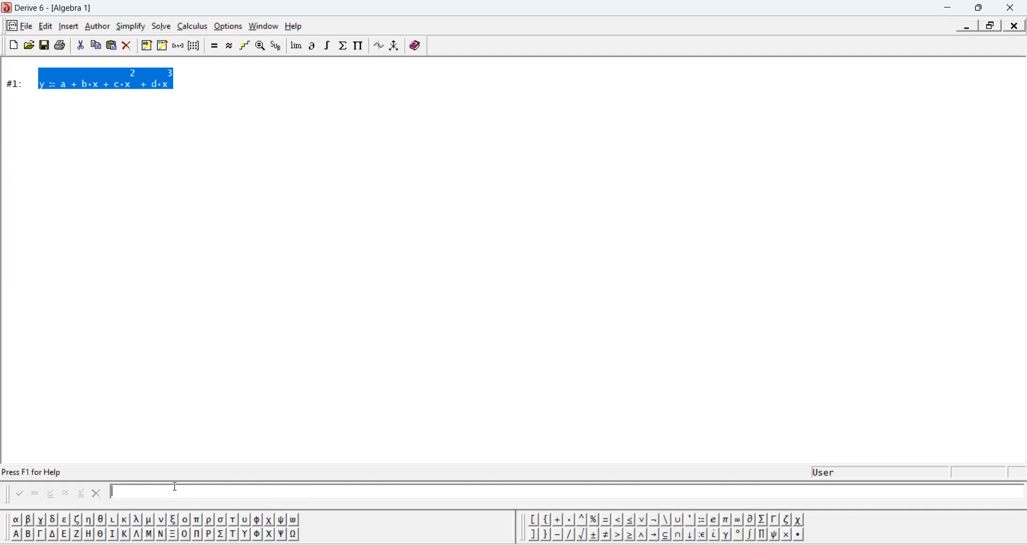
# - Declare H as a variable without a value by entering H:=
pyautogui.write('H:=')
pyautogui.press('Return')
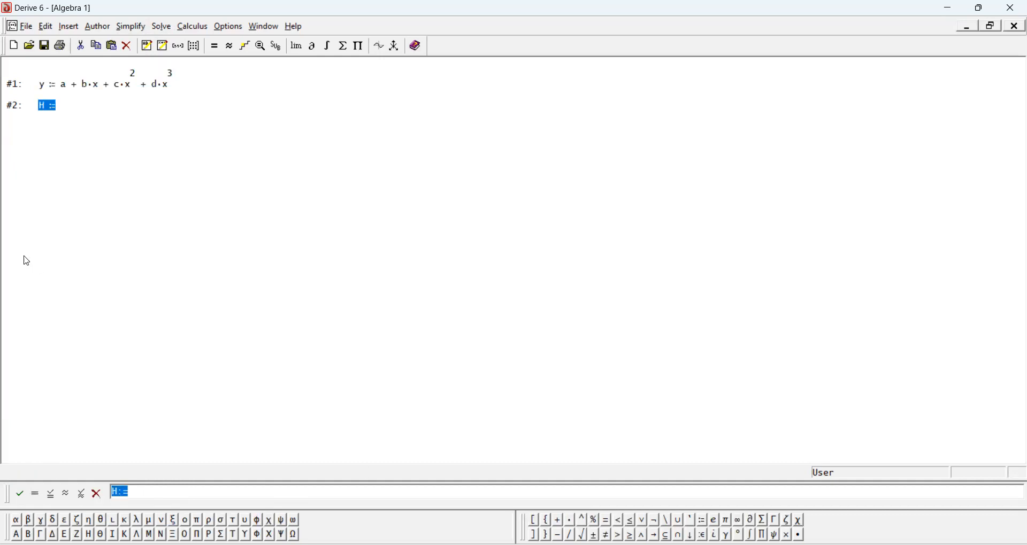
# - Substitute 0 for x in the cubic definition of y and simplify the result
pyautogui.click(99, 86)
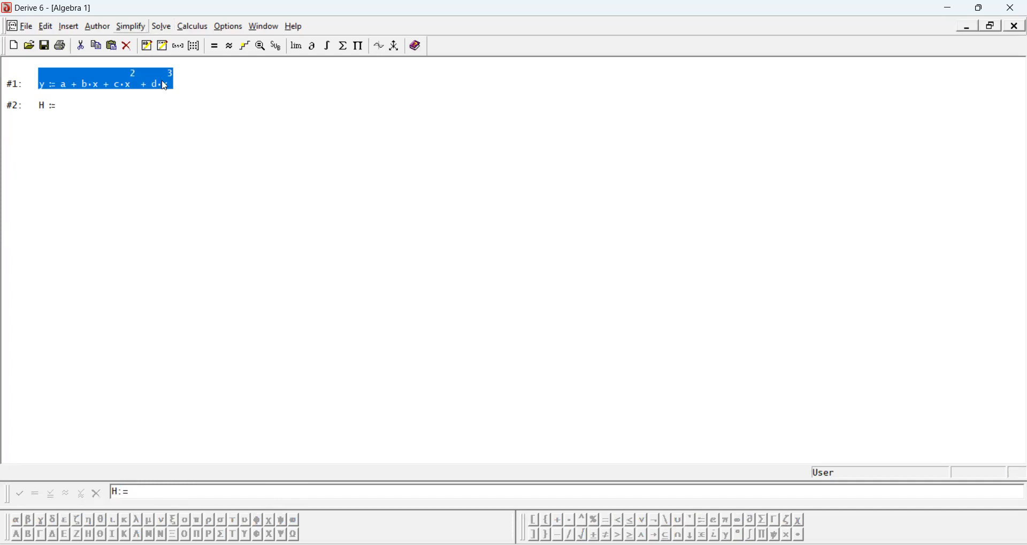
pyautogui.click(131, 27)
pyautogui.click(169, 116)
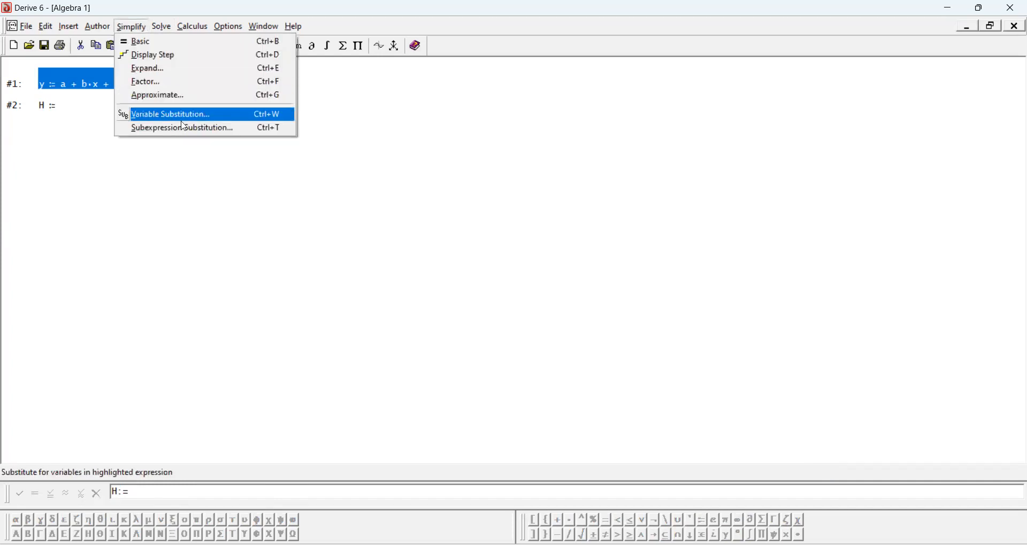
pyautogui.write('0')
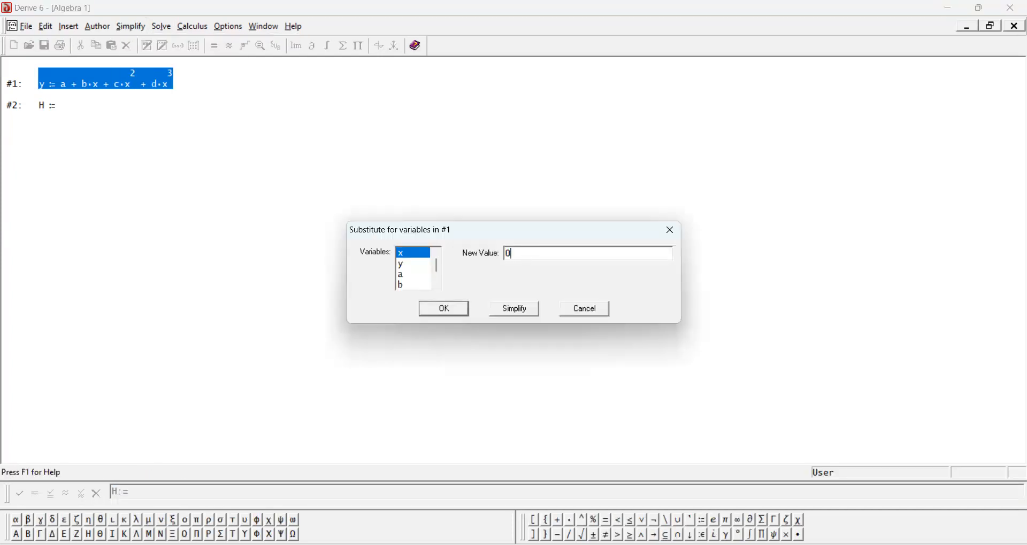
pyautogui.click(527, 312)
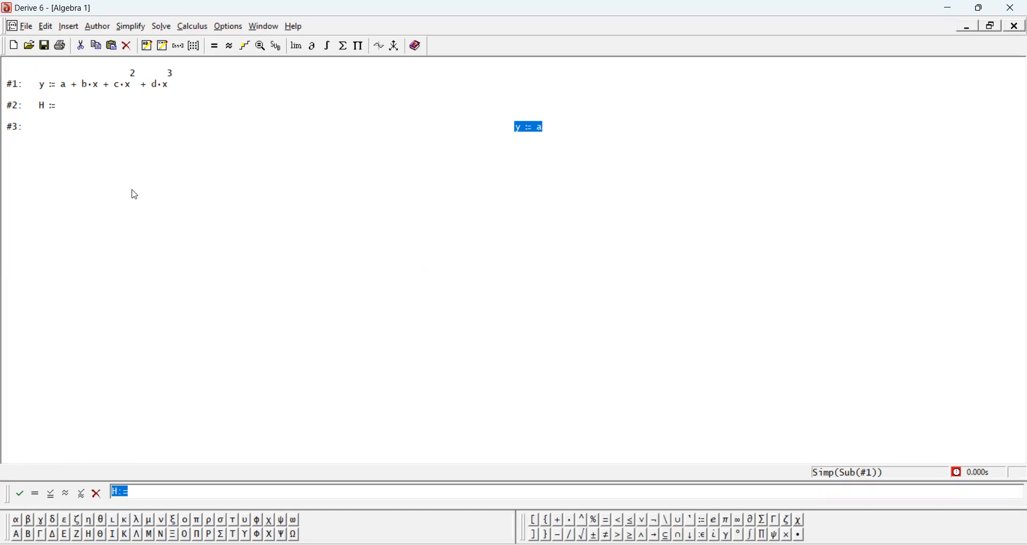
# - Assign H to the coefficient a by entering a:=H
pyautogui.click(111, 92)
pyautogui.click(190, 489)
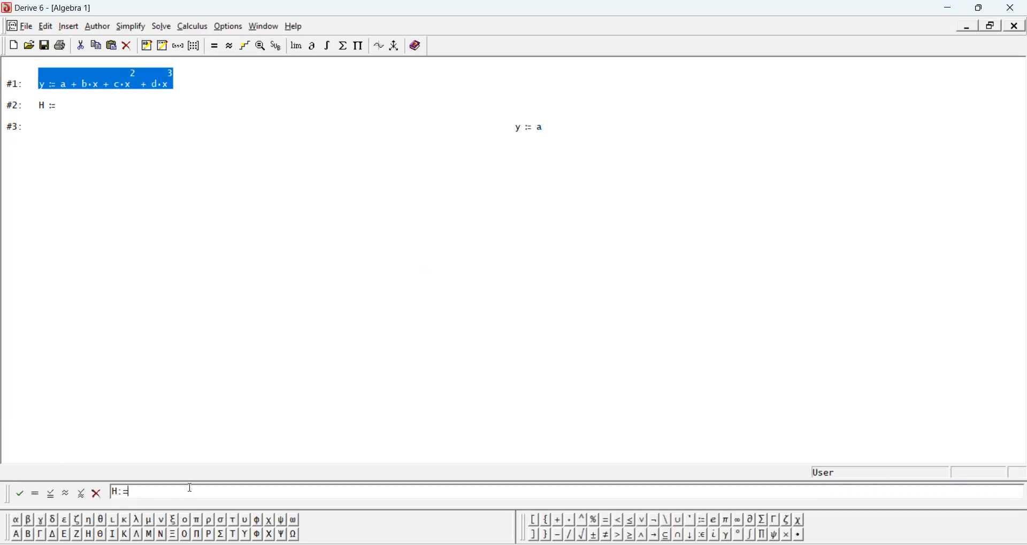
pyautogui.press('Left')
pyautogui.press('Left')
pyautogui.press('Left')
pyautogui.write('a:=')
pyautogui.press('Right')
pyautogui.hotkey('shift', 'Right')
pyautogui.hotkey('shift', 'Right')
pyautogui.press('Delete')
pyautogui.press('Return')
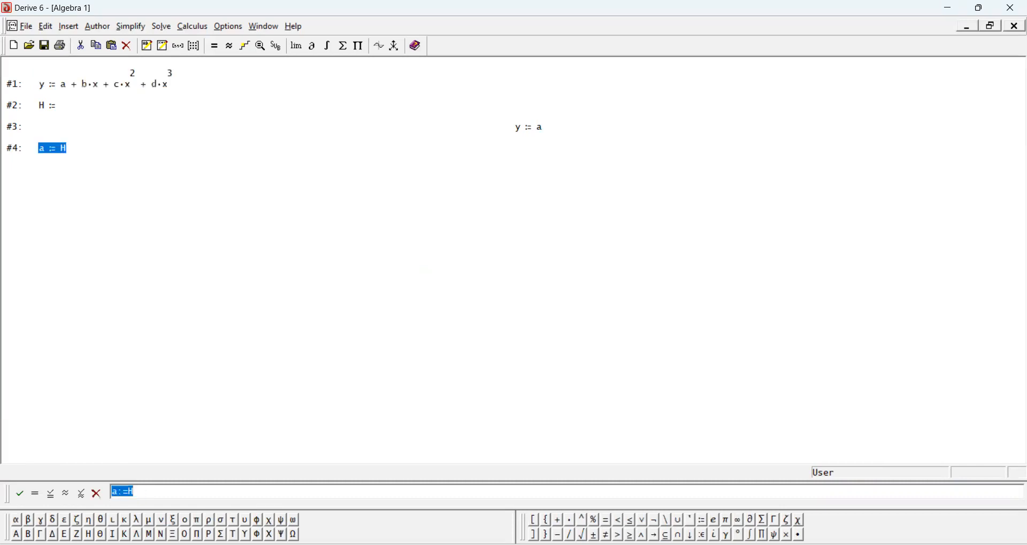
# - Apply a basic simplification to the original cubic definition of y
pyautogui.click(81, 81)
pyautogui.click(129, 27)
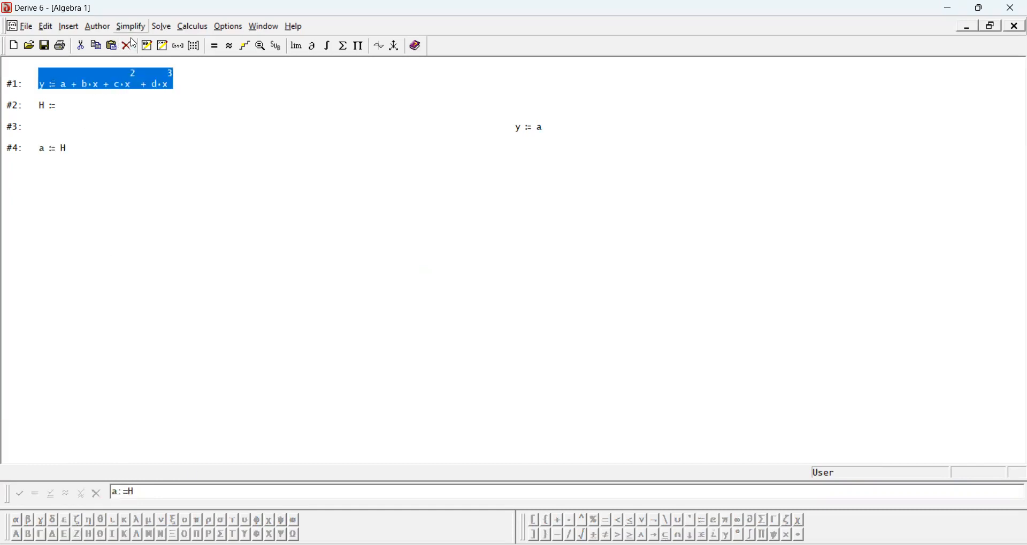
pyautogui.click(132, 40)
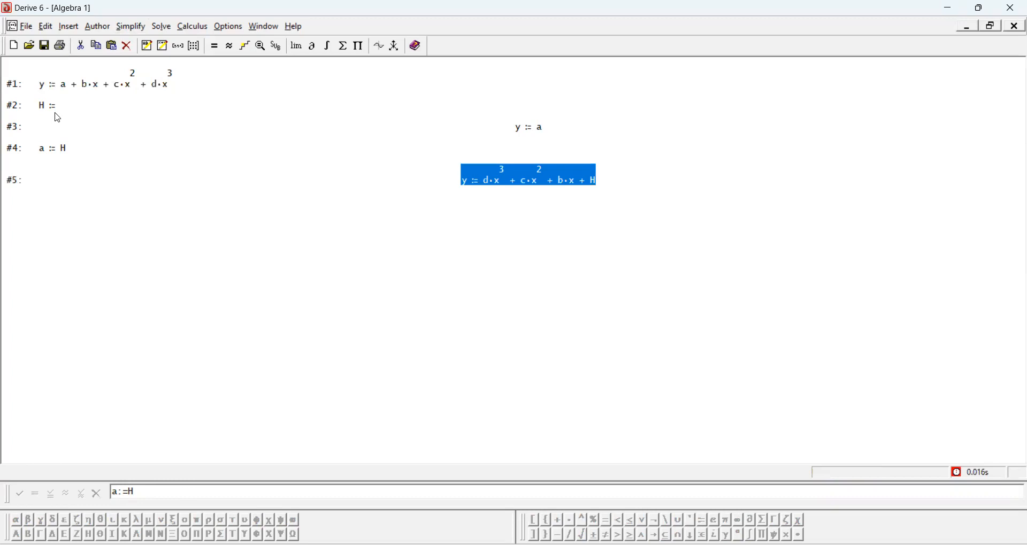
# - Delete the original cubic definition and the y := a expression from the worksheet
pyautogui.click(94, 91)
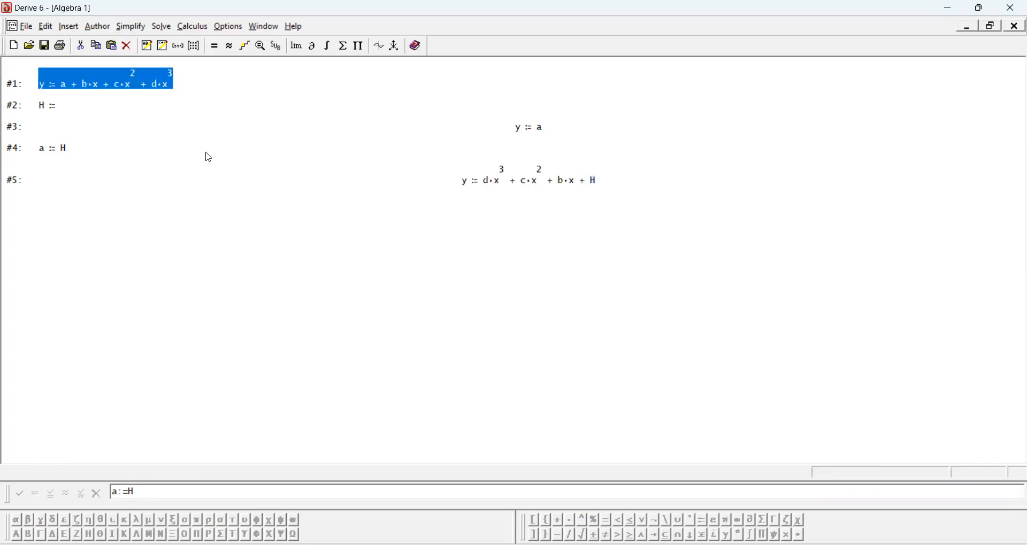
pyautogui.press('Delete')
pyautogui.click(53, 105)
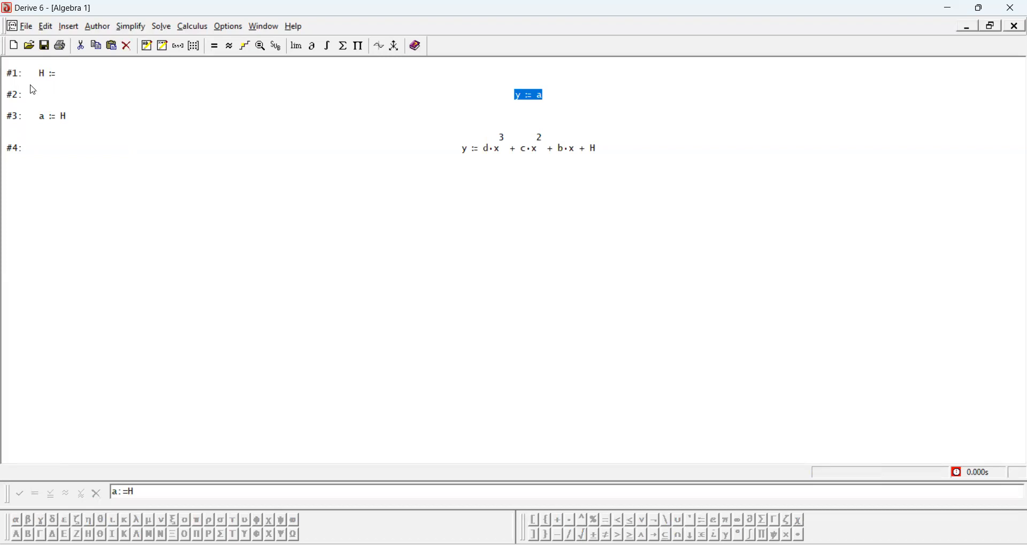
pyautogui.press('Delete')
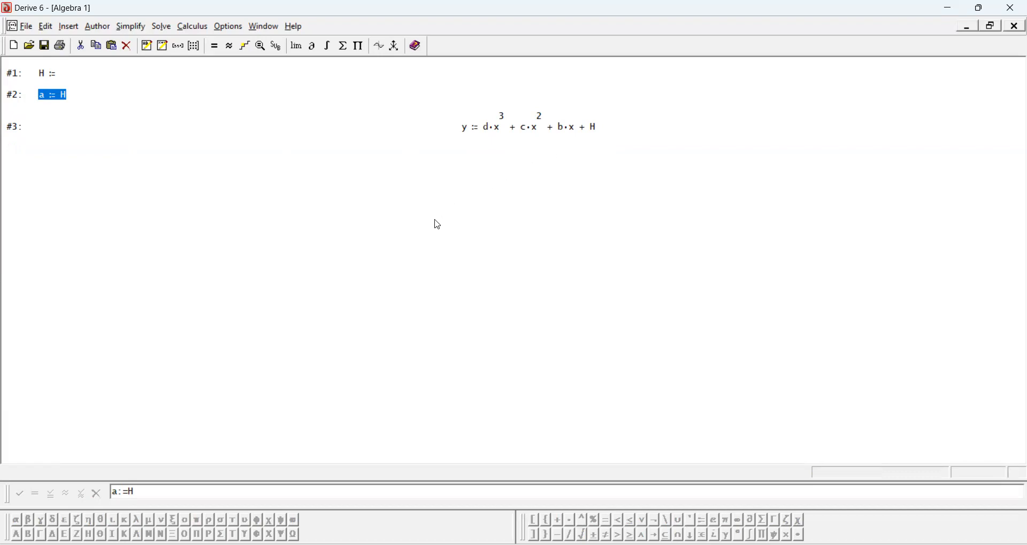
# - Clear the entry line and declare L as a variable without a value by entering L:=
pyautogui.click(168, 491)
pyautogui.press('BackSpace')
pyautogui.press('BackSpace')
pyautogui.press('BackSpace')
pyautogui.press('BackSpace')
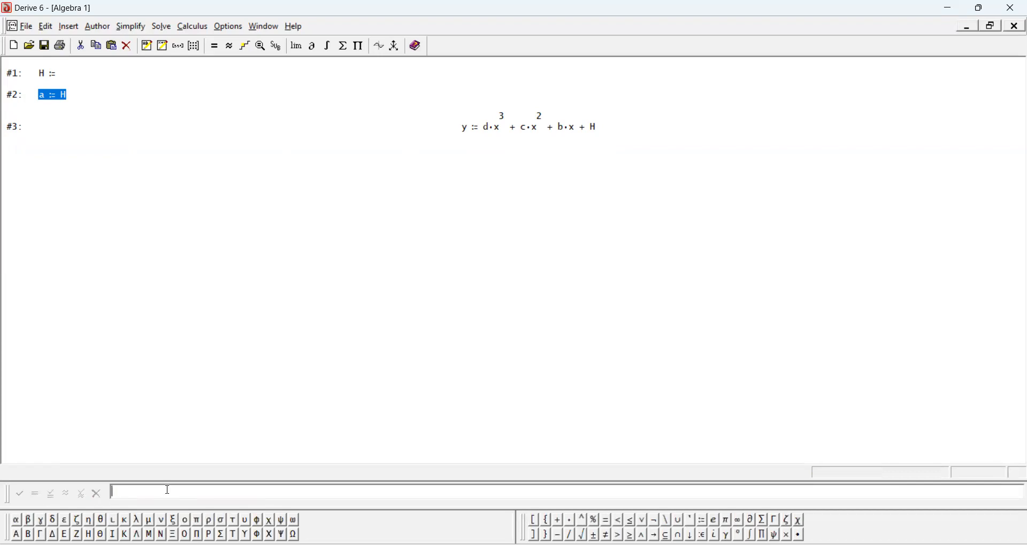
pyautogui.write('L:=')
pyautogui.press('Return')
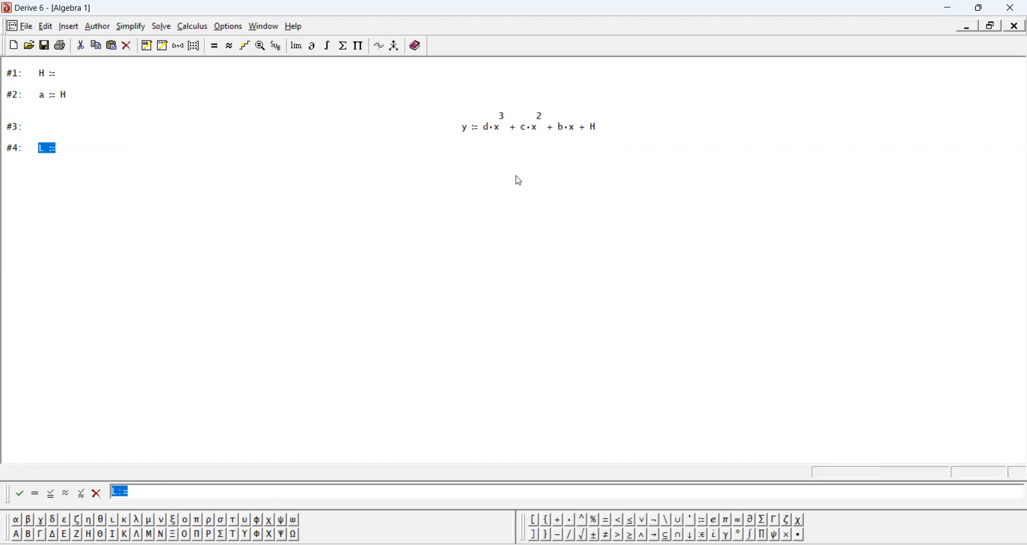
# - Substitute L for x in the simplified cubic definition of y without simplifying
pyautogui.click(524, 129)
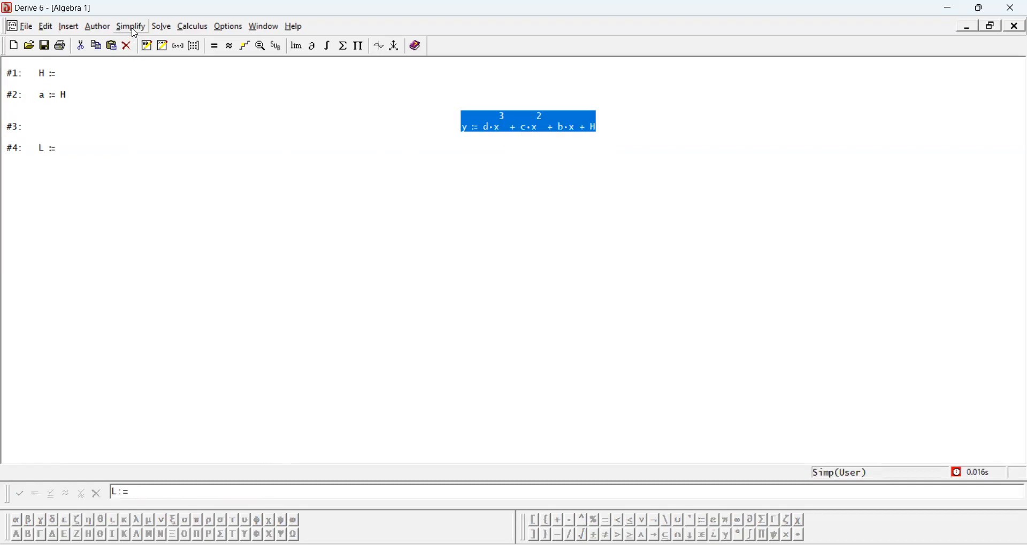
pyautogui.click(131, 26)
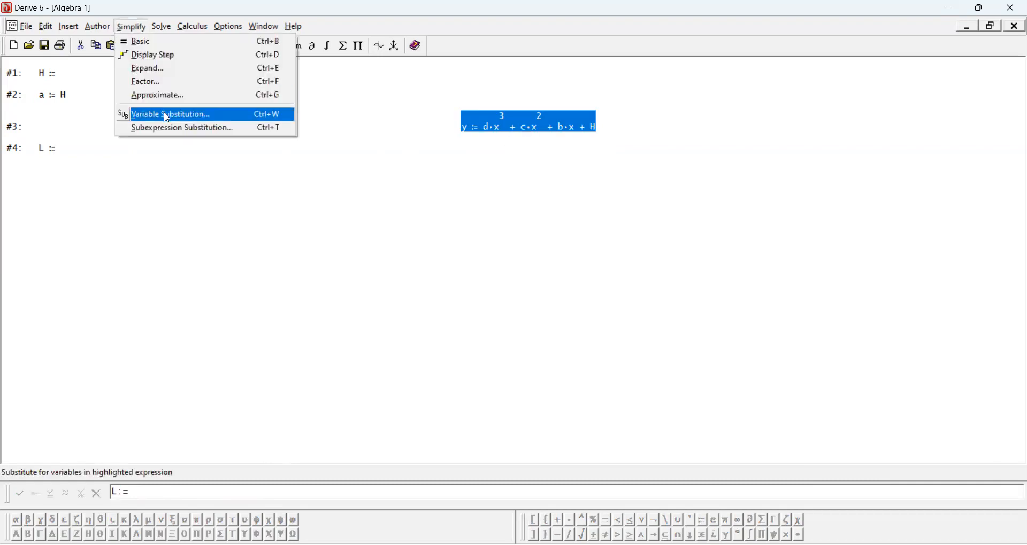
pyautogui.click(165, 113)
pyautogui.write('L')
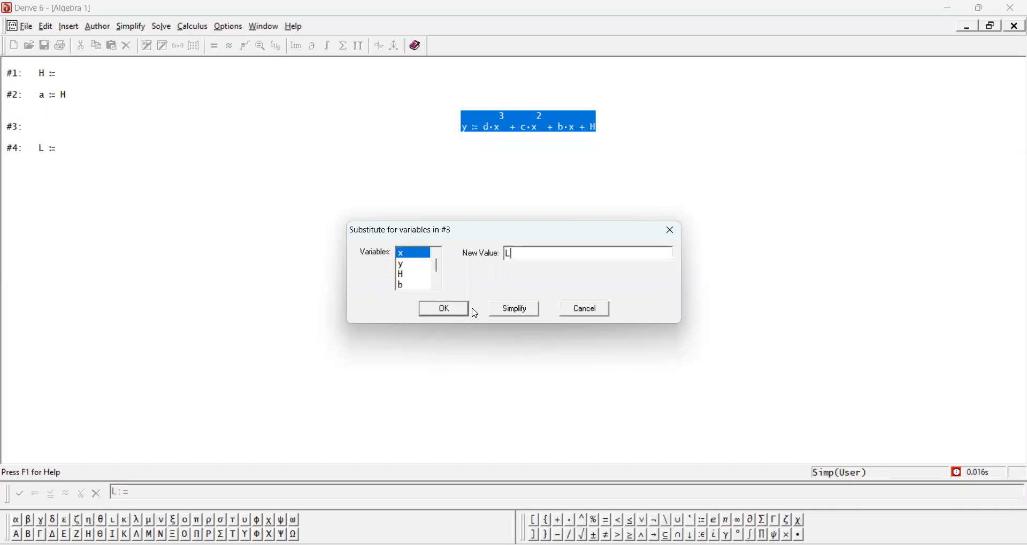
pyautogui.click(453, 313)
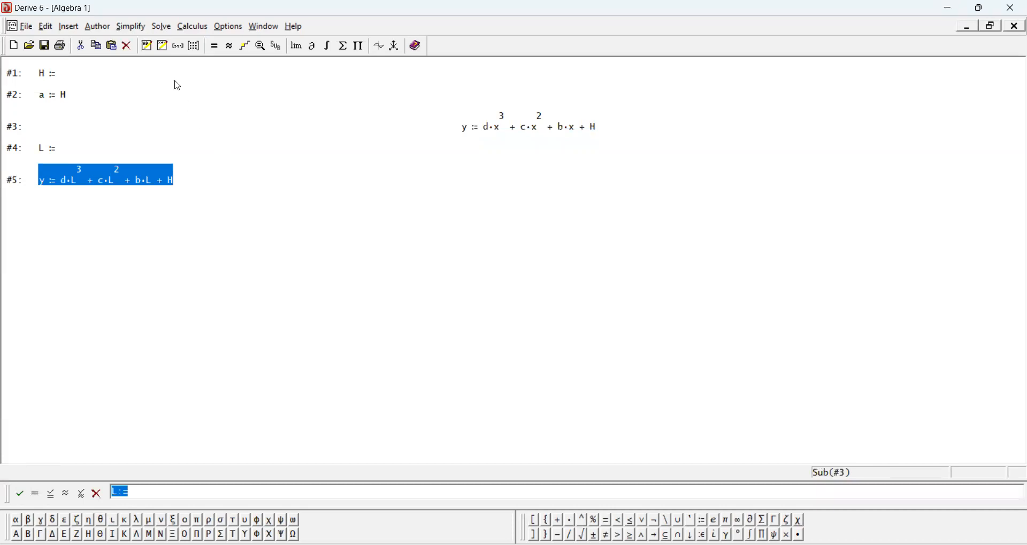
# - Copy the value d·L^3 + c·L^2 + b·L + H from the substituted definition of y, leaving the definition unedited
pyautogui.click(76, 153)
pyautogui.doubleClick(140, 186)
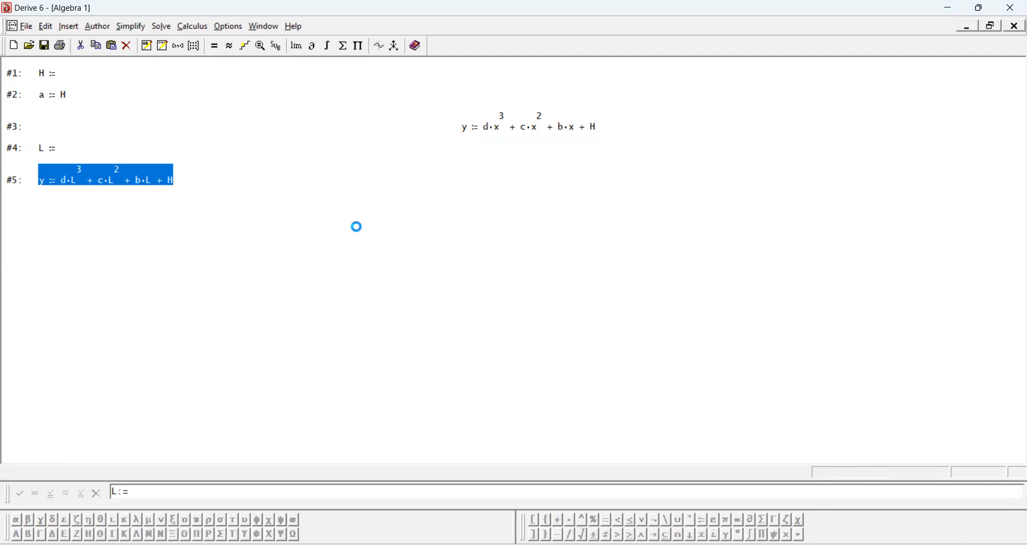
pyautogui.hotkey('shift', 'Right')
pyautogui.hotkey('shift', 'Right')
pyautogui.hotkey('shift', 'Right')
pyautogui.hotkey('shift', 'Right')
pyautogui.hotkey('shift', 'Right')
pyautogui.hotkey('shift', 'Right')
pyautogui.hotkey('shift', 'Right')
pyautogui.hotkey('shift', 'Right')
pyautogui.hotkey('shift', 'Right')
pyautogui.hotkey('shift', 'Right')
pyautogui.hotkey('shift', 'Right')
pyautogui.hotkey('shift', 'Right')
pyautogui.hotkey('shift', 'Right')
pyautogui.hotkey('shift', 'Right')
pyautogui.hotkey('shift', 'Right')
pyautogui.hotkey('shift', 'Right')
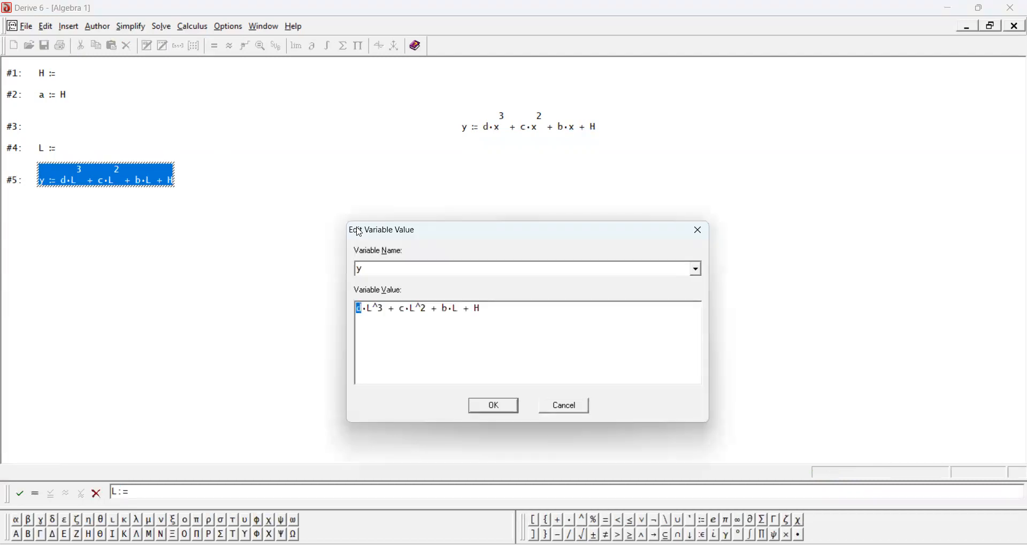
pyautogui.hotkey('shift', 'End')
pyautogui.hotkey('ctrl', 'c')
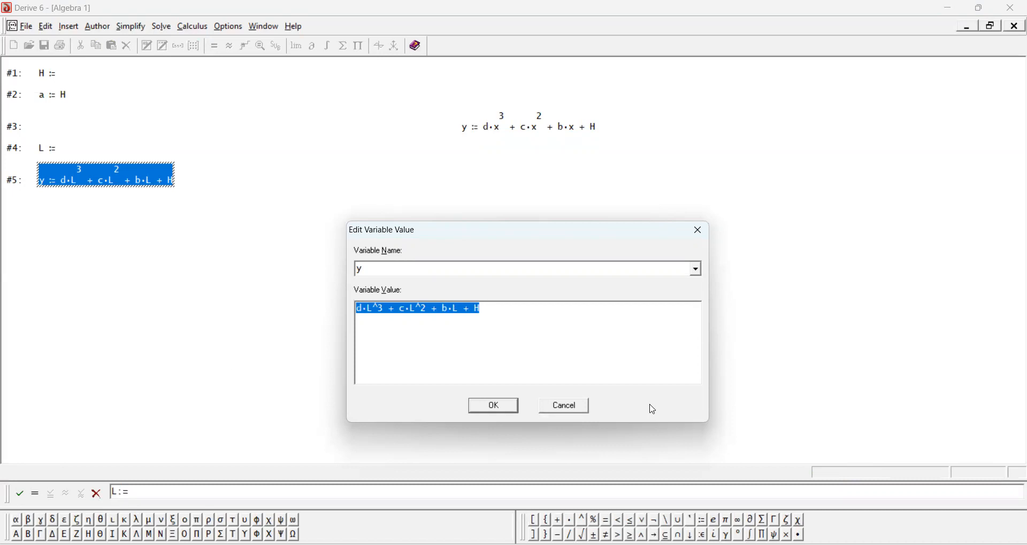
pyautogui.click(574, 405)
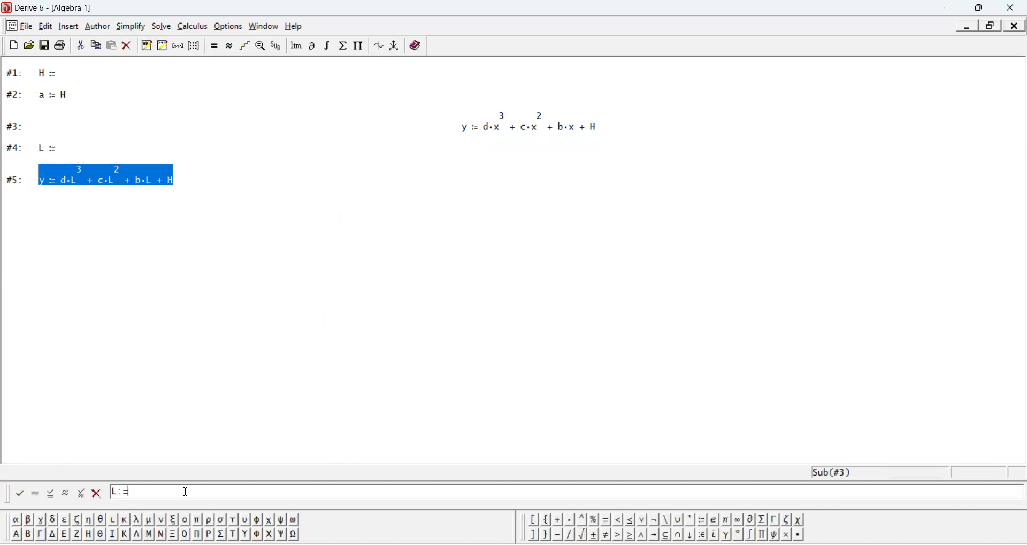
# - Replace the entry line with the copied d·L^3 + c·L^2 + b·L + H and enter it as a separate expression
pyautogui.press('BackSpace')
pyautogui.press('BackSpace')
pyautogui.press('BackSpace')
pyautogui.hotkey('ctrl', 'v')
pyautogui.press('Return')
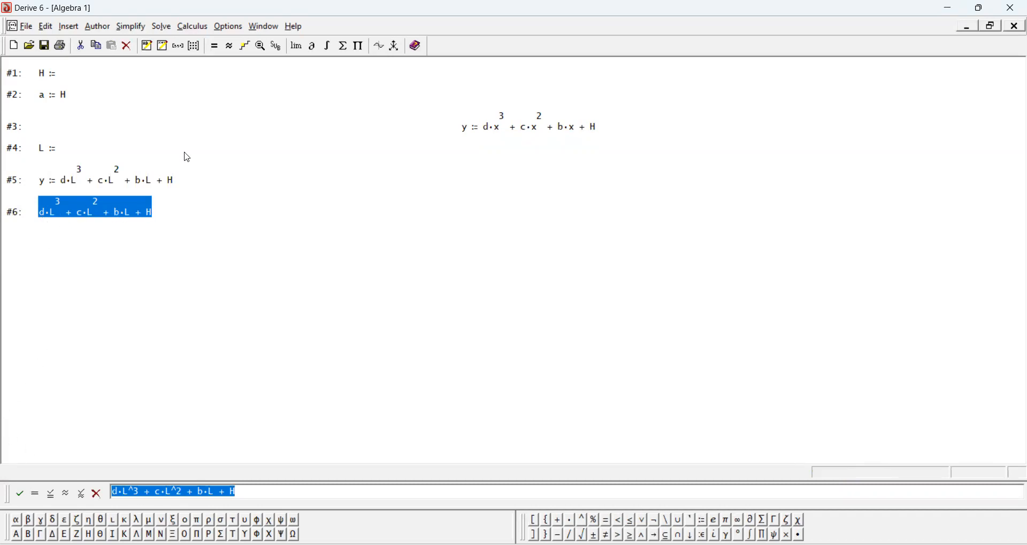
pyautogui.click(160, 33)
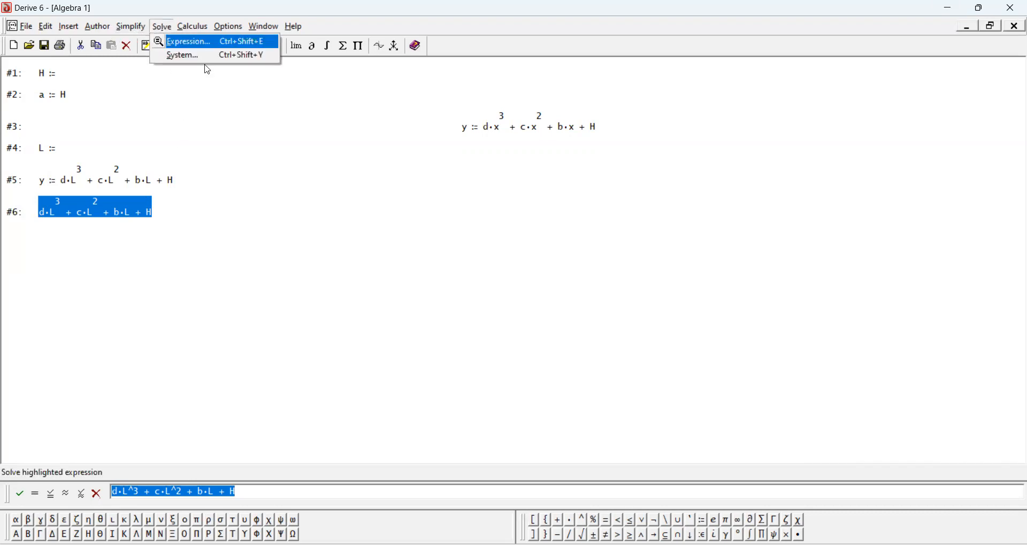
pyautogui.press('Return')
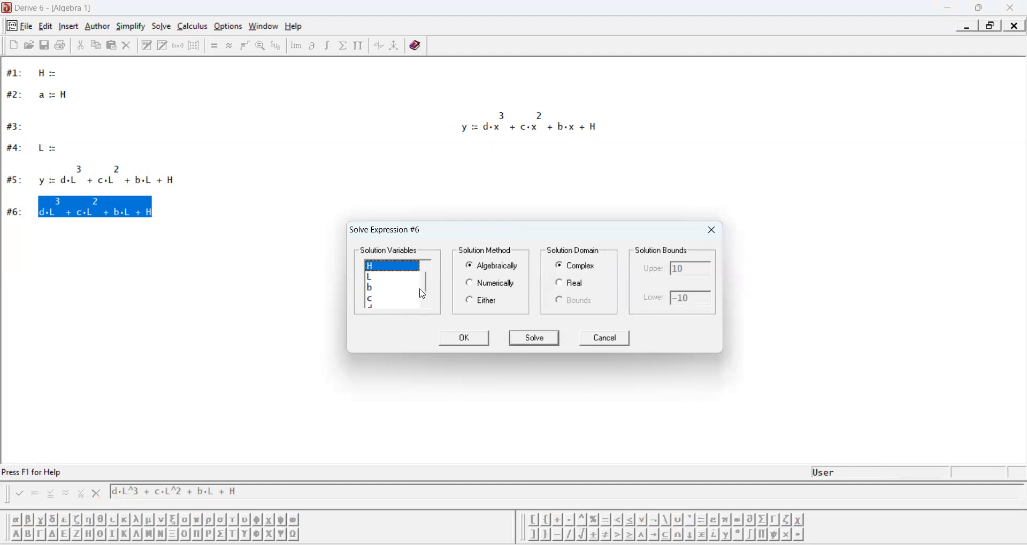
pyautogui.scroll(-1, 419, 289)
pyautogui.click(388, 301)
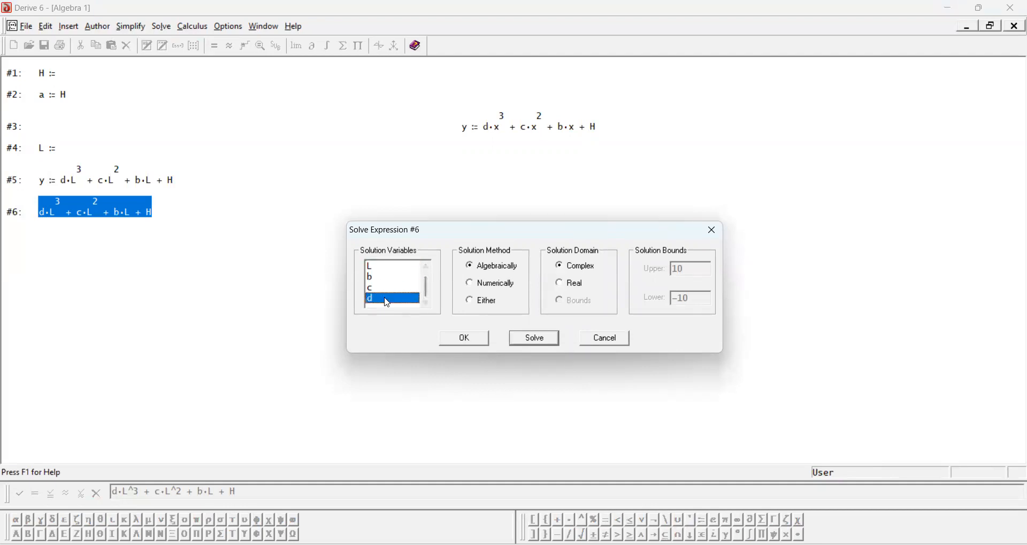
pyautogui.moveTo(425, 280); pyautogui.dragTo(425, 274)
pyautogui.click(382, 270)
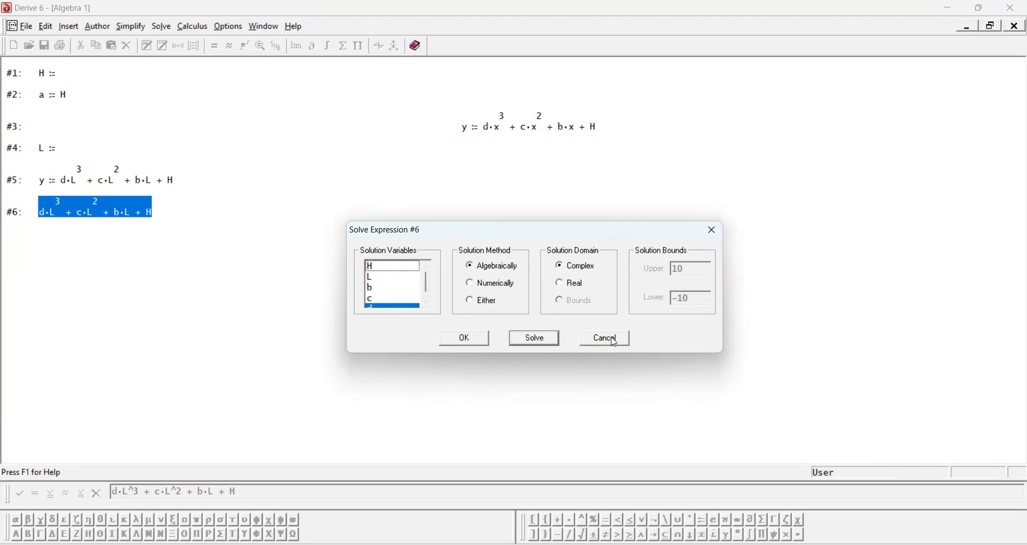
pyautogui.press('Escape')
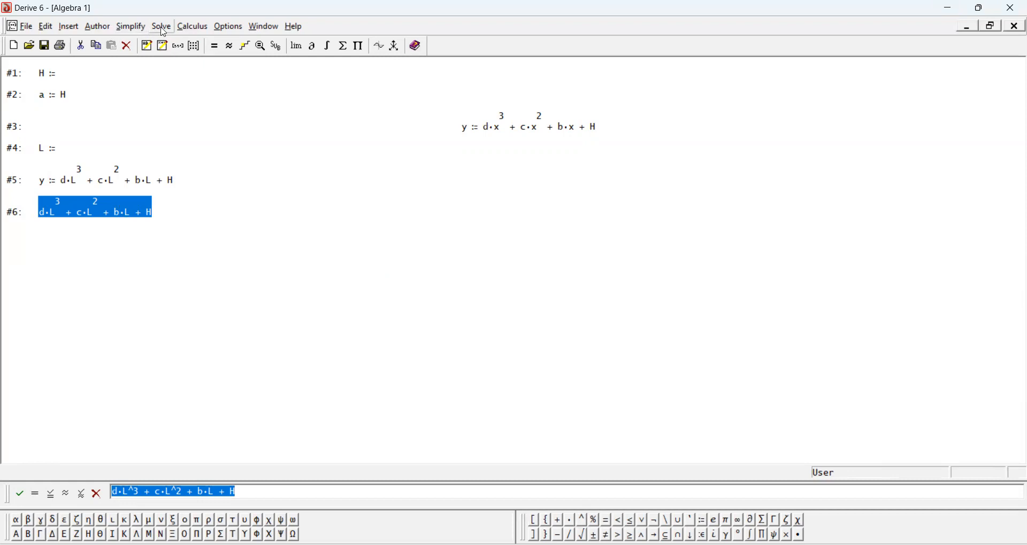
# - Try solving d·L^3 + c·L^2 + b·L + H algebraically with both H and d as solution variables
pyautogui.click(178, 46)
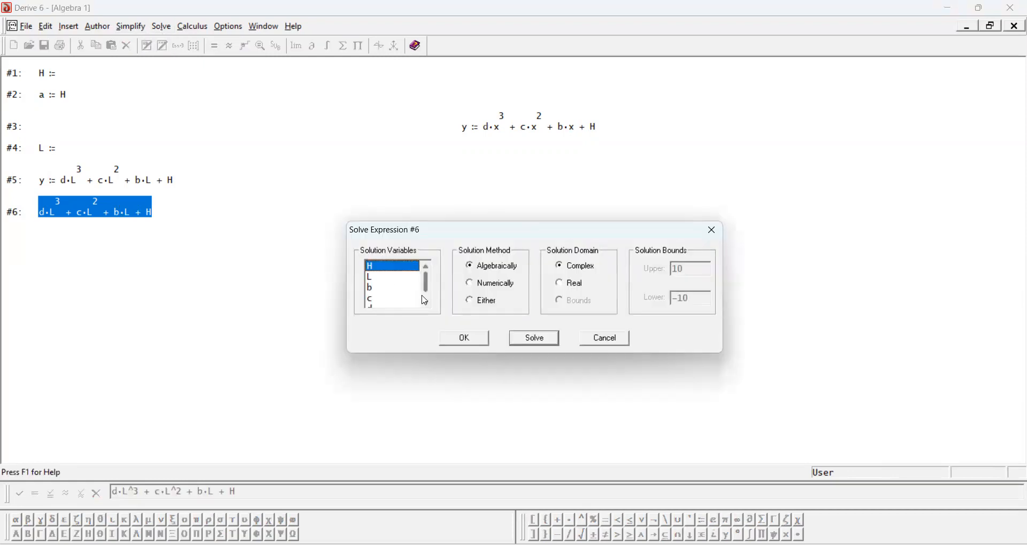
pyautogui.click(429, 305)
pyautogui.click(383, 299)
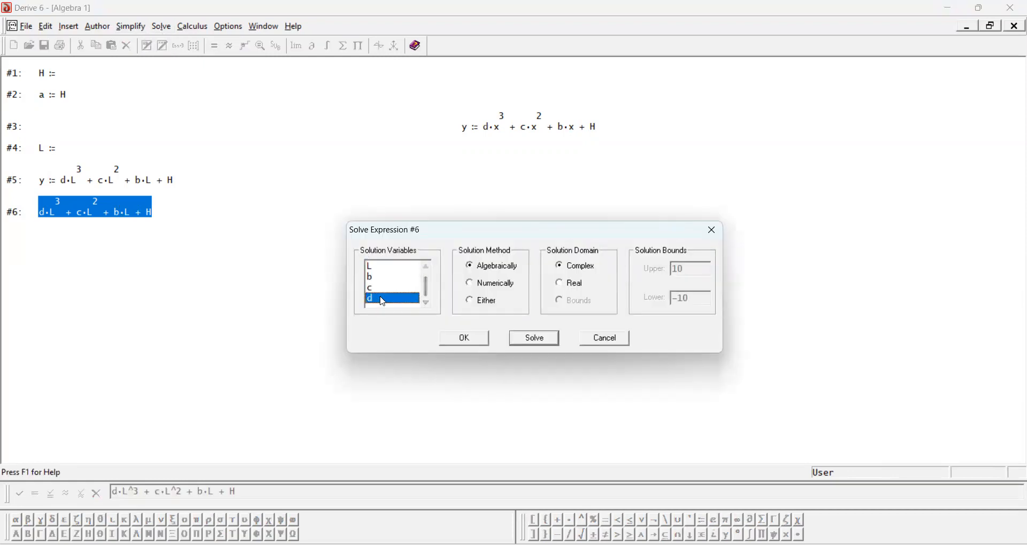
pyautogui.click(537, 339)
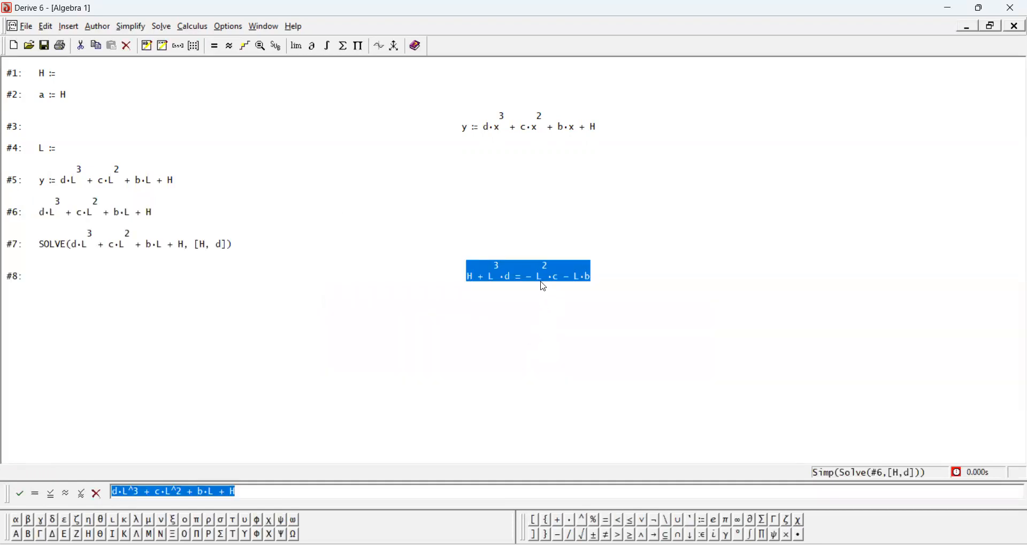
# - Delete the SOLVE line for the variables [H, d] together with its solution
pyautogui.click(199, 247)
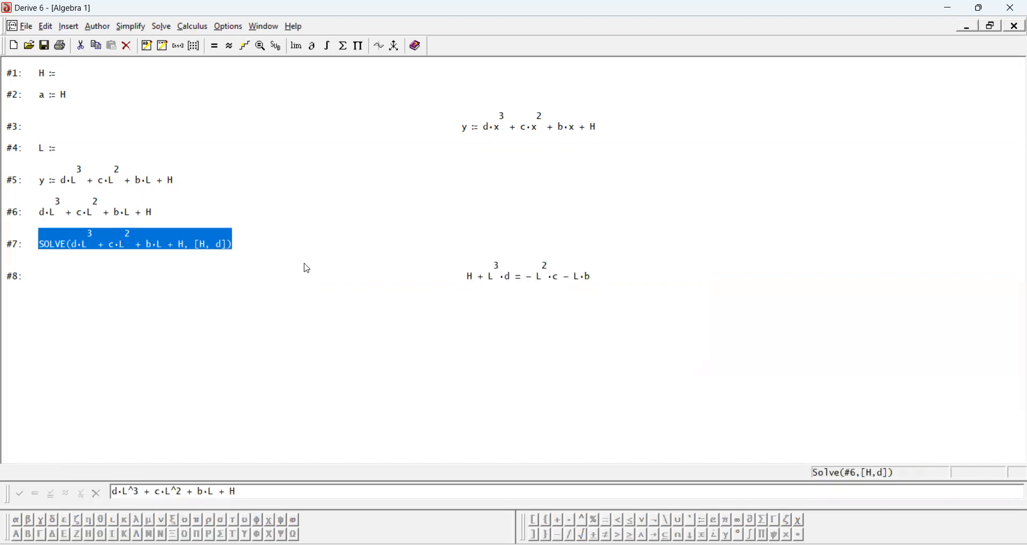
pyautogui.press('Delete')
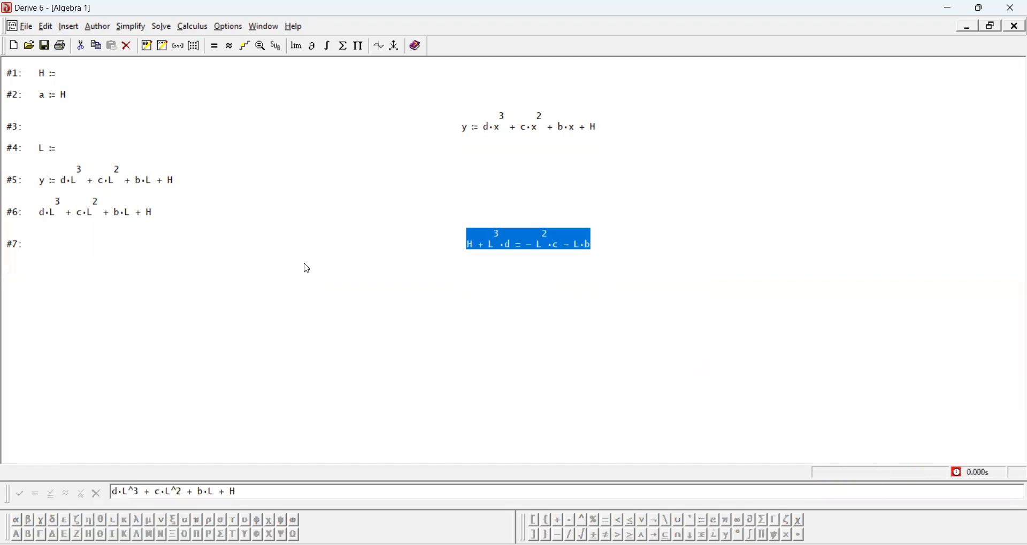
pyautogui.press('Delete')
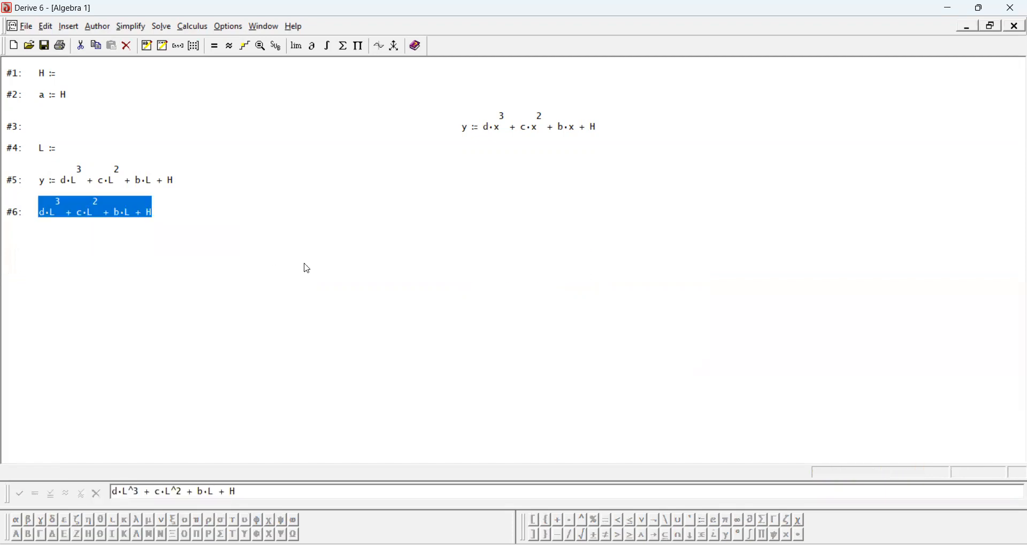
# - Solve d·L^3 + c·L^2 + b·L + H algebraically for d alone, in the complex domain
pyautogui.click(161, 31)
pyautogui.press('Return')
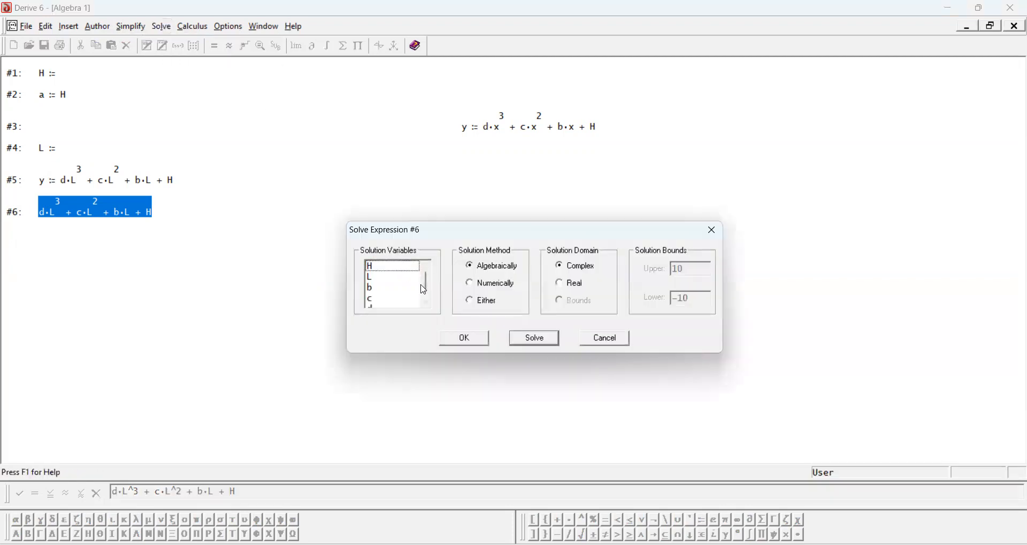
pyautogui.click(426, 303)
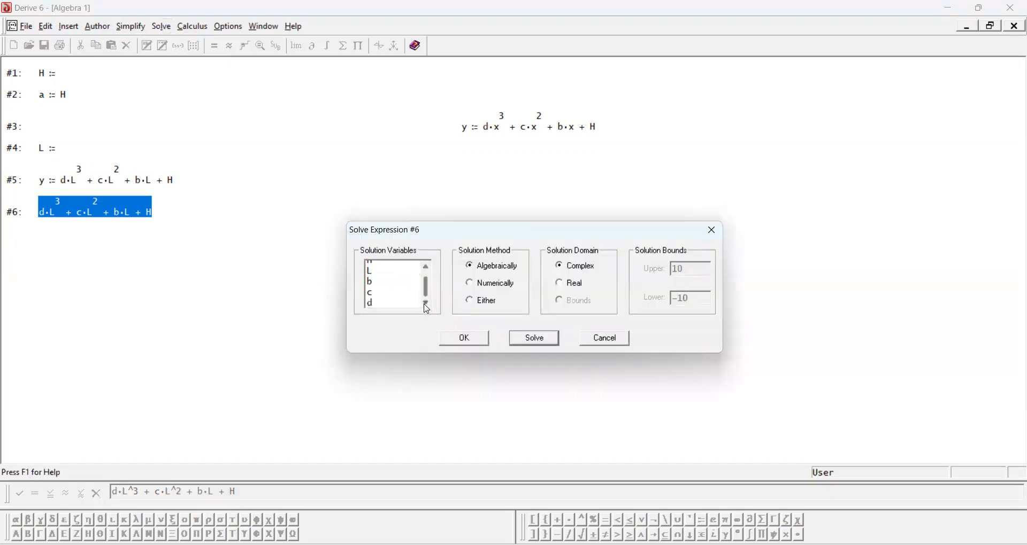
pyautogui.click(388, 305)
pyautogui.click(426, 267)
pyautogui.click(535, 341)
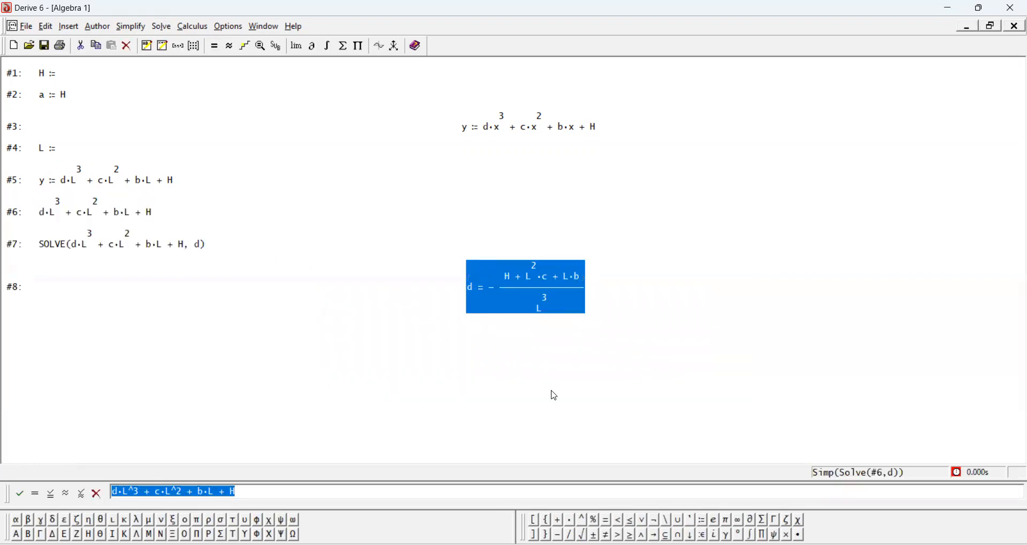
# - Edit the solution for d into an assignment, d := -(H + L^2·c + L·b)/L^3
pyautogui.click(167, 255)
pyautogui.click(517, 296)
pyautogui.doubleClick(516, 295)
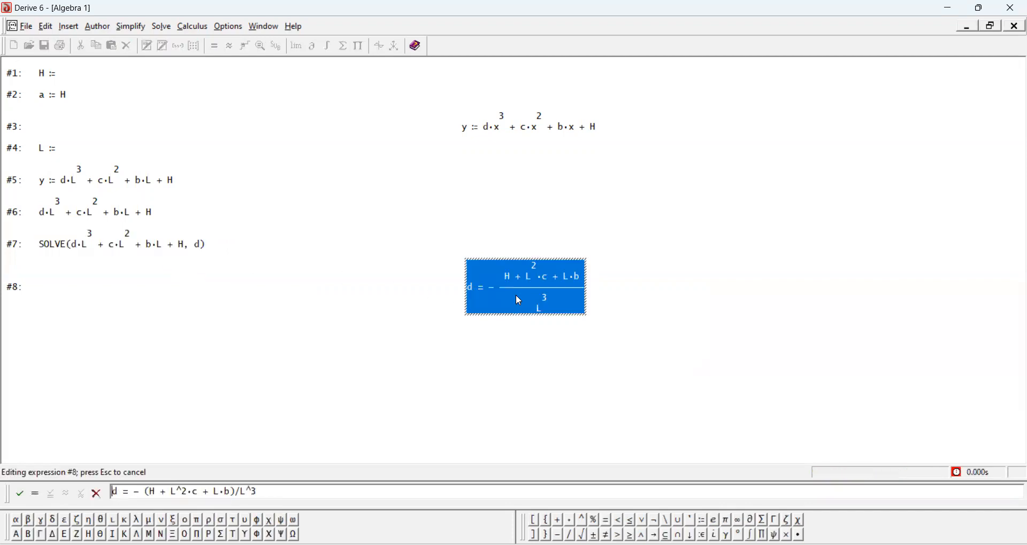
pyautogui.write(':')
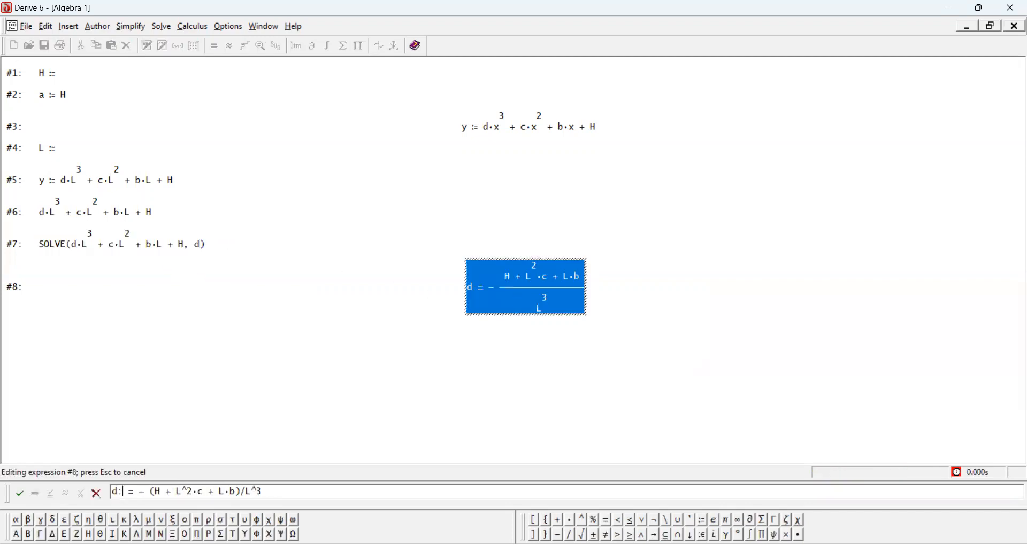
pyautogui.press('Delete')
pyautogui.press('Return')
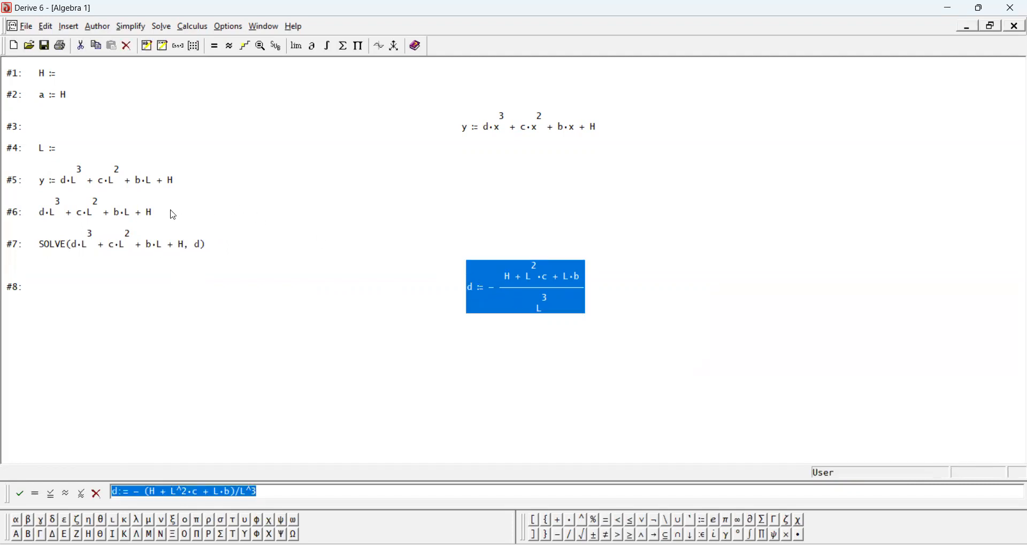
# - Simplify the L-substituted definition of y using the assigned d
pyautogui.click(133, 184)
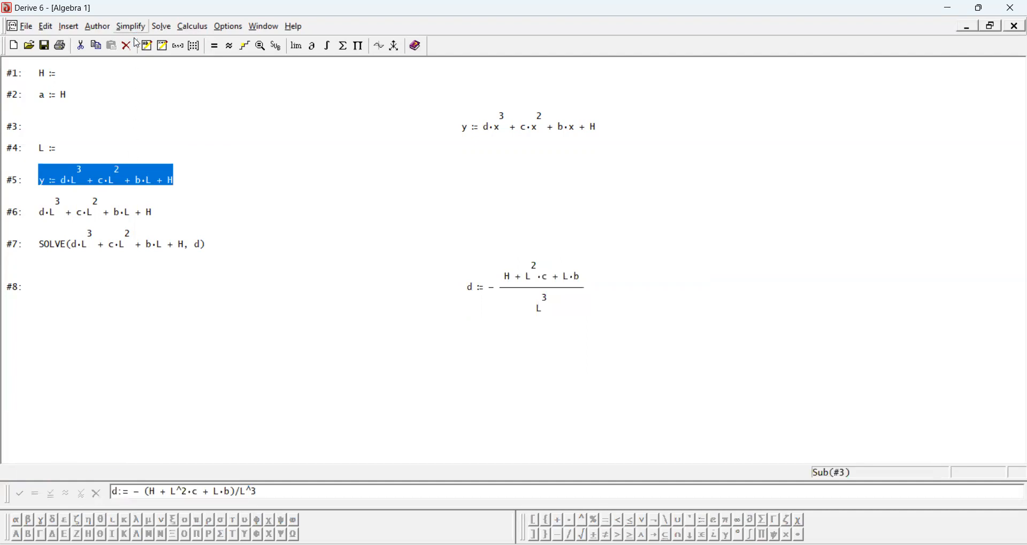
pyautogui.click(138, 29)
pyautogui.click(137, 42)
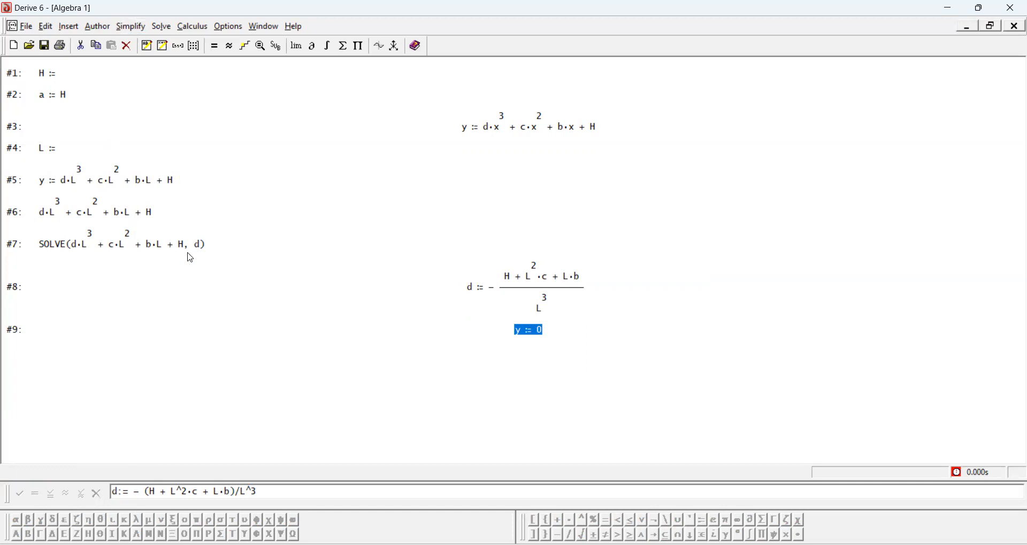
# - Simplify the general definition y := d·x^3 + c·x^2 + b·x + H so that it uses the assigned d
pyautogui.click(531, 130)
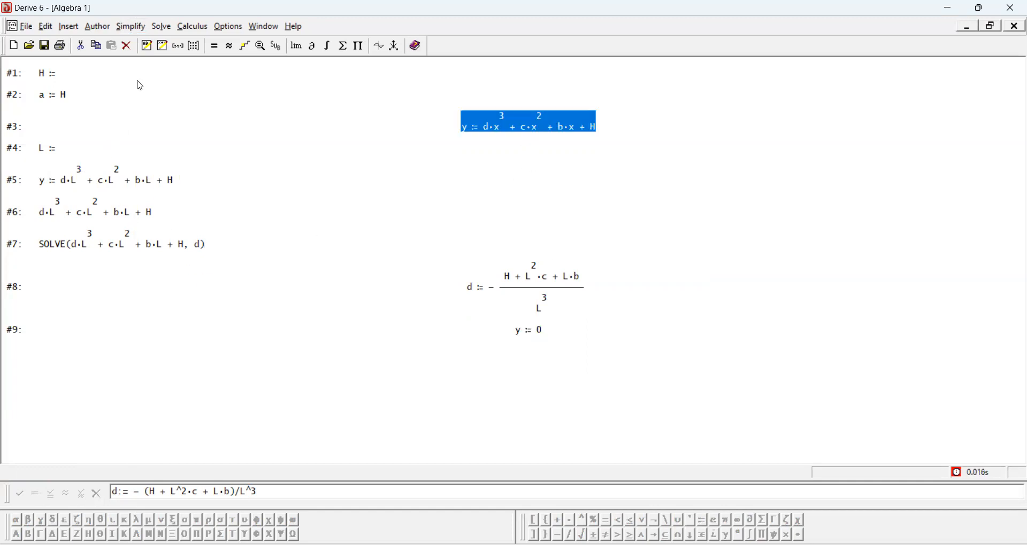
pyautogui.click(133, 27)
pyautogui.click(138, 42)
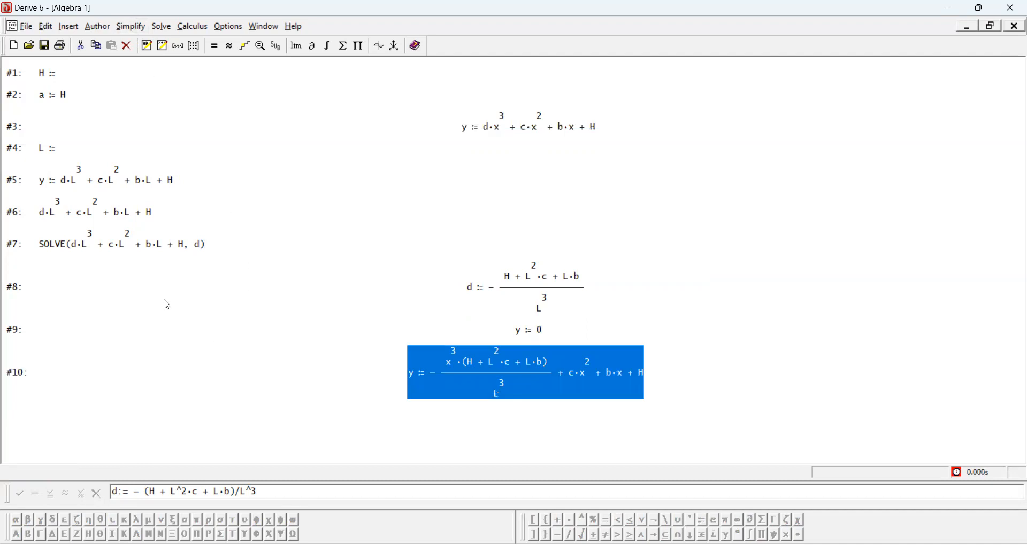
# - Delete the old cubic definition of y, the L declaration, both L-substituted expressions, the SOLVE line and y := 0
pyautogui.click(508, 133)
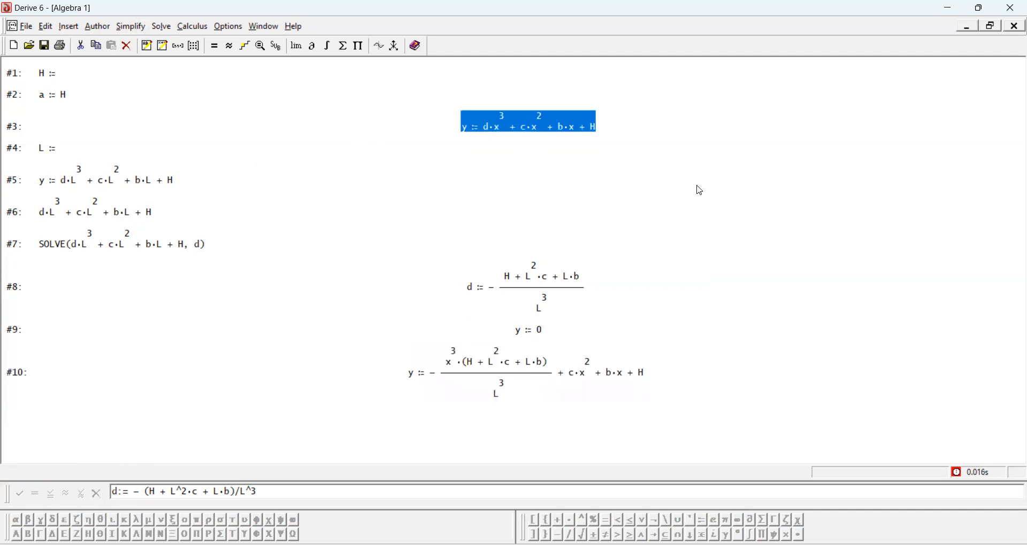
pyautogui.press('Delete')
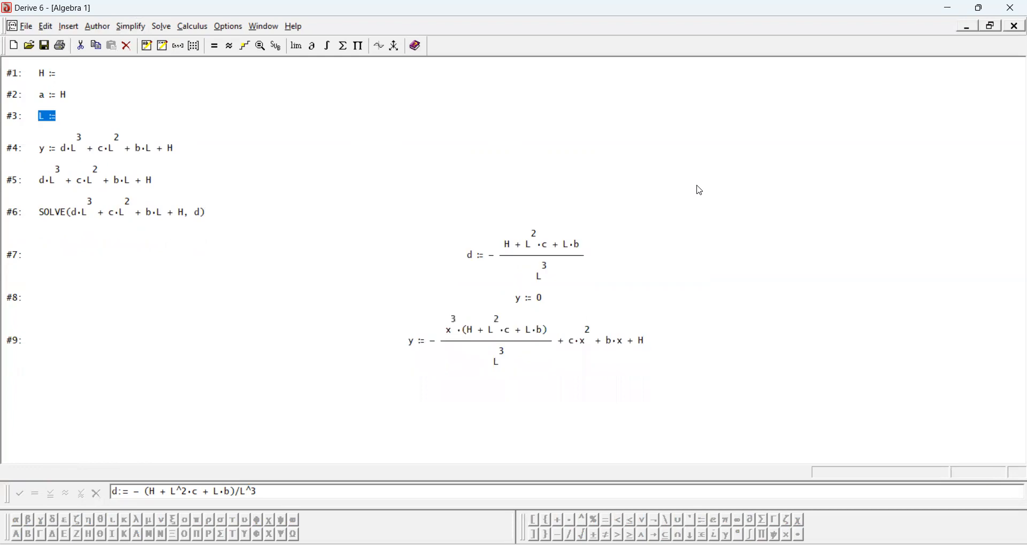
pyautogui.press('Delete')
pyautogui.press('Delete')
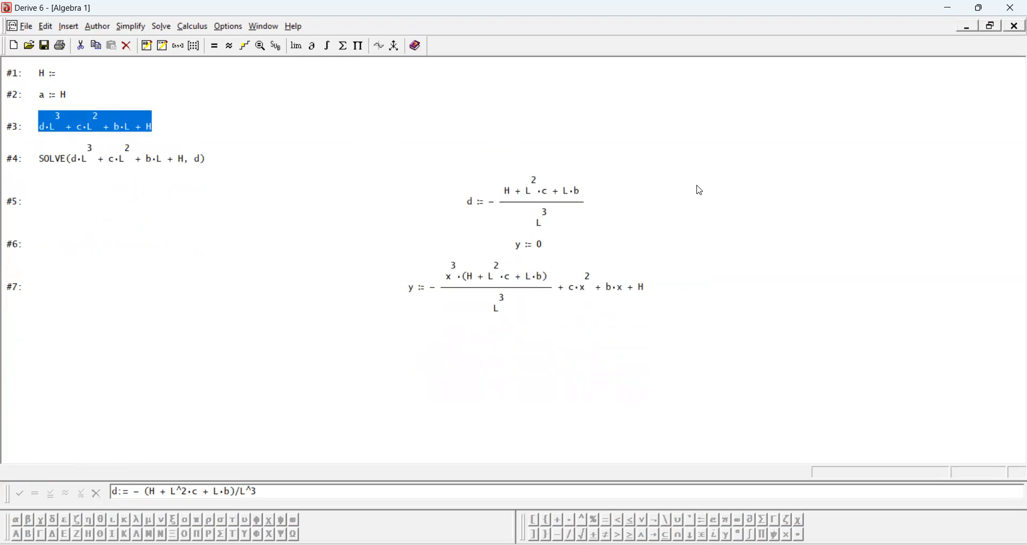
pyautogui.press('Delete')
pyautogui.press('Delete')
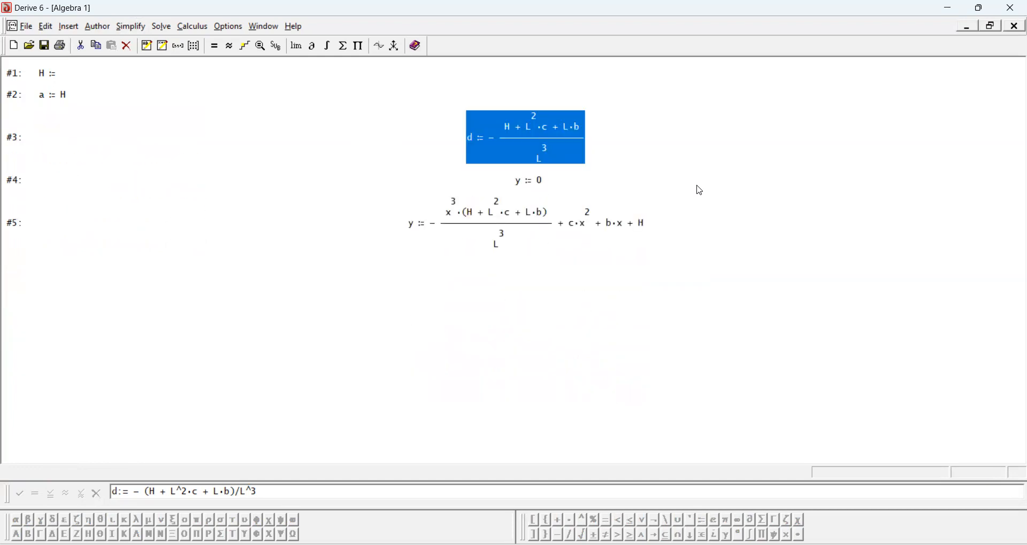
pyautogui.click(542, 188)
pyautogui.press('Delete')
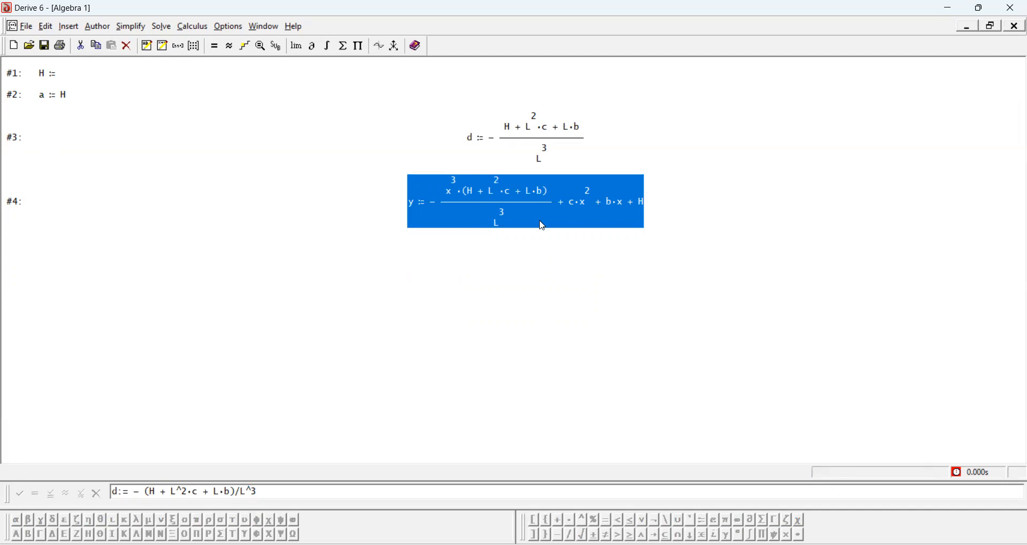
# - Copy the right-hand side of the simplified y definition and enter it as a separate expression
pyautogui.click(601, 226)
pyautogui.hotkey('ctrl', 'c')
pyautogui.moveTo(298, 493); pyautogui.dragTo(56, 506)
pyautogui.hotkey('ctrl', 'v')
pyautogui.press('Return')
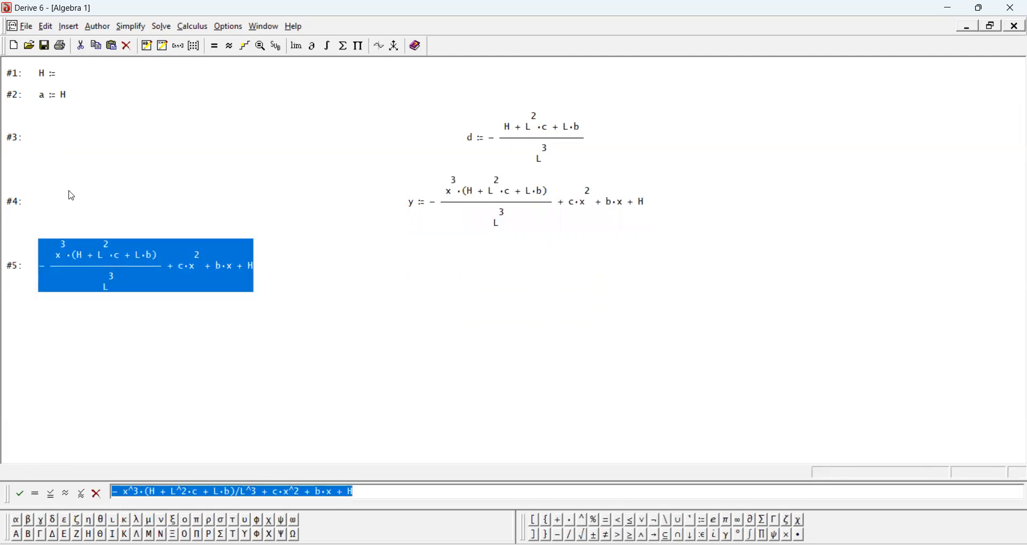
# - Differentiate the separate y expression with respect to x, order 1, and simplify the derivative
pyautogui.click(198, 28)
pyautogui.press('Return')
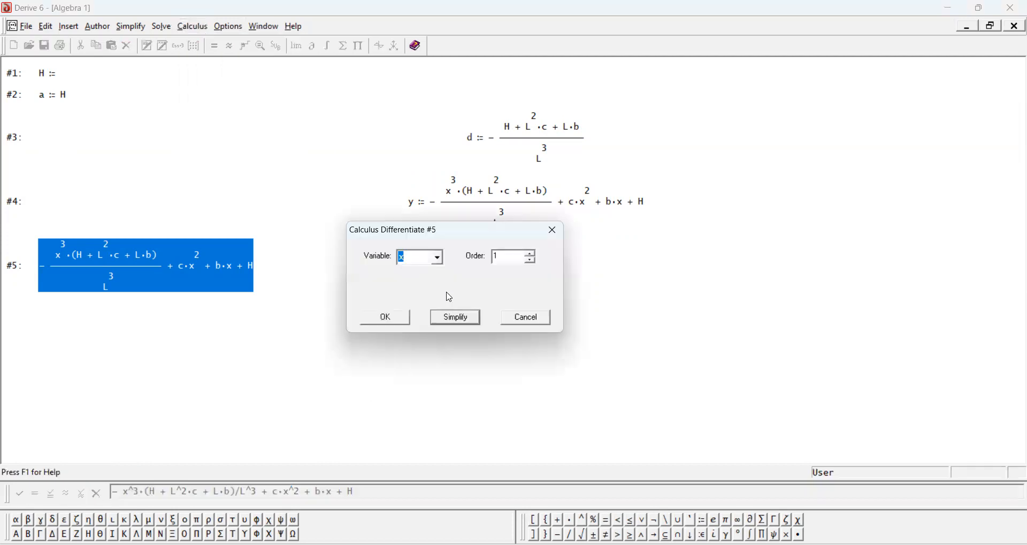
pyautogui.click(458, 320)
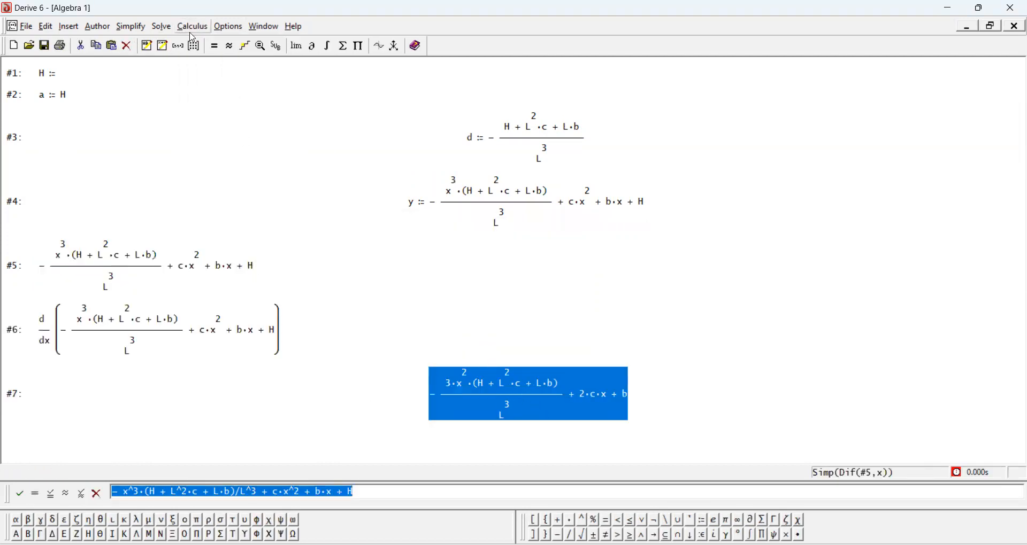
# - Substitute L for x in the simplified first derivative without simplifying
pyautogui.click(131, 26)
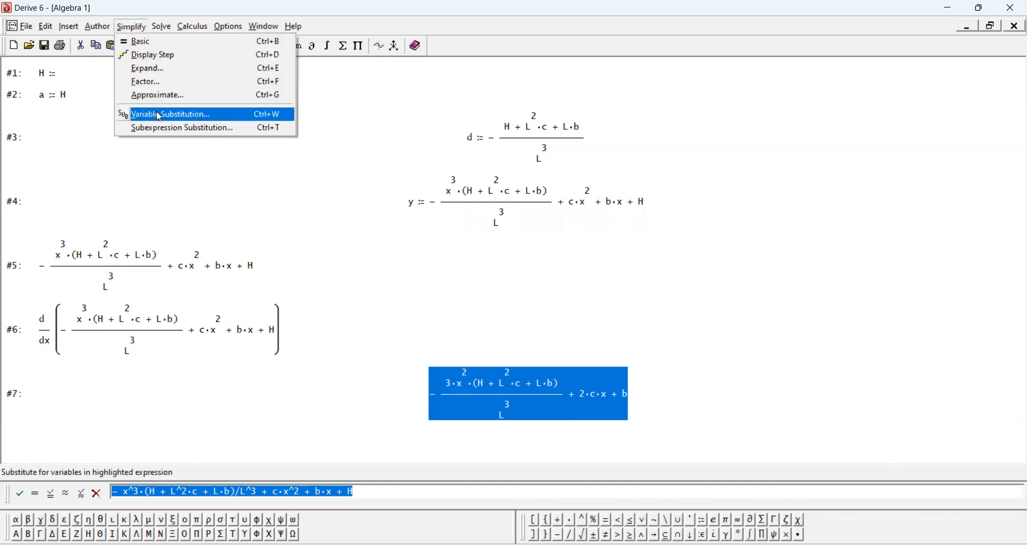
pyautogui.click(159, 117)
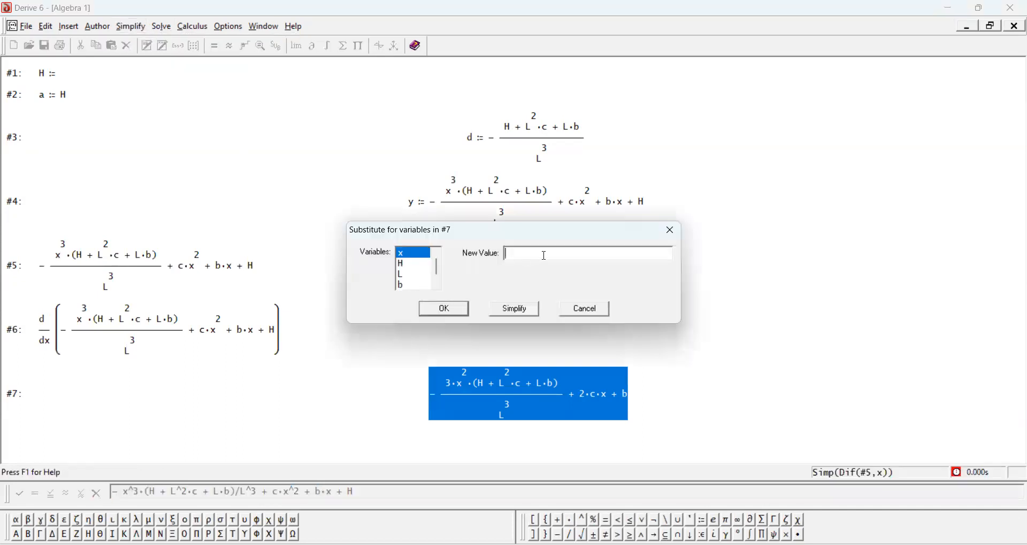
pyautogui.write('L')
pyautogui.click(459, 315)
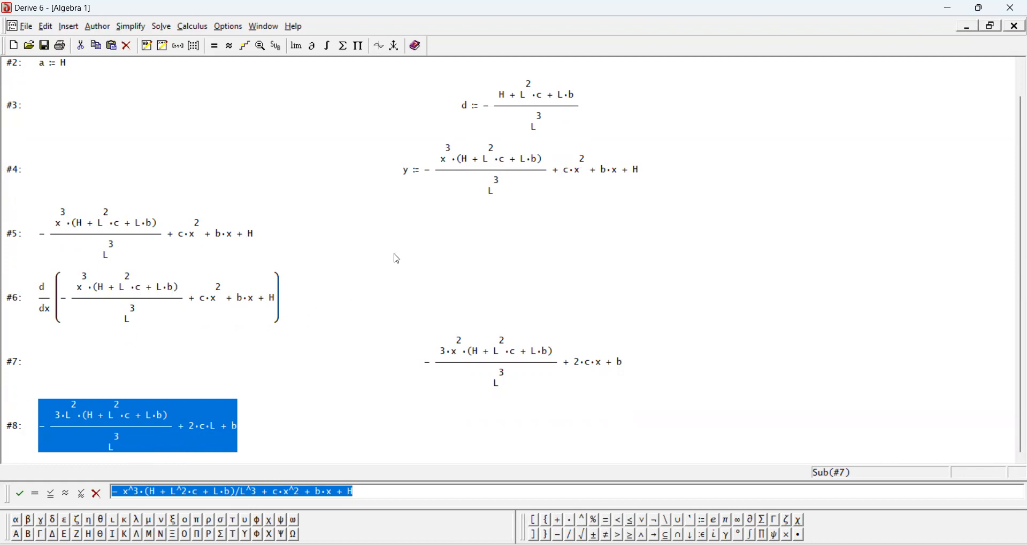
# - Solve the L-substituted first derivative algebraically for c in the complex domain
pyautogui.scroll(1, 425, 234)
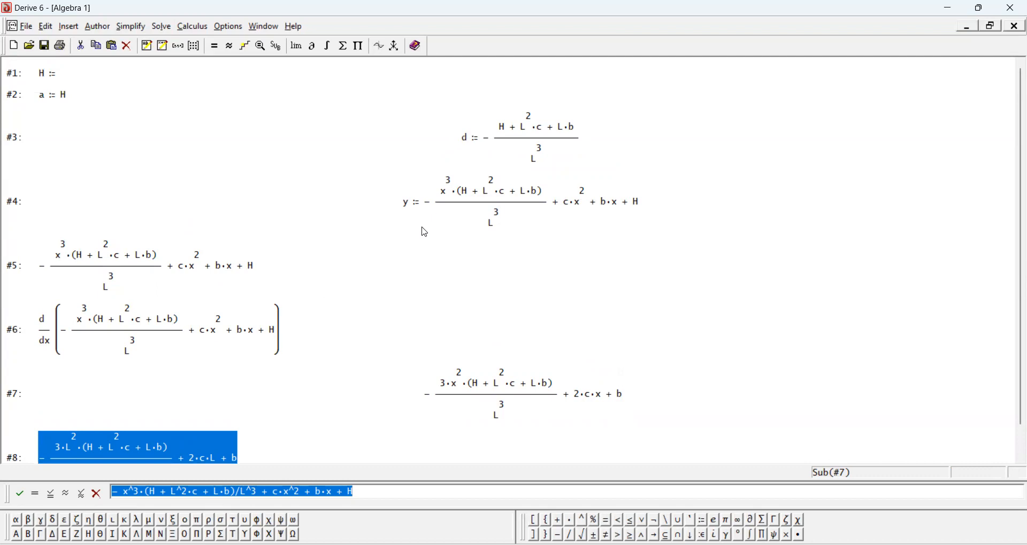
pyautogui.scroll(-1, 424, 234)
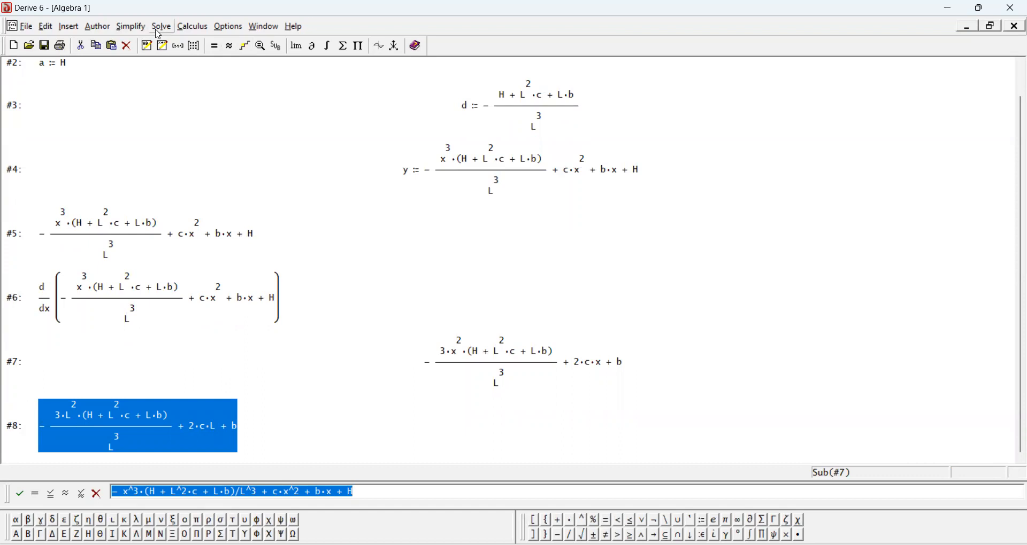
pyautogui.click(162, 27)
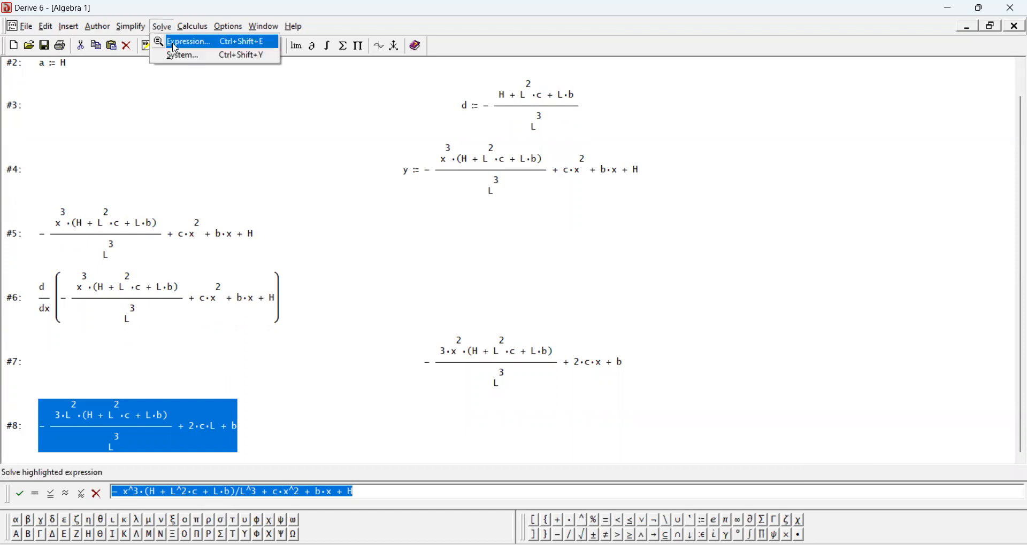
pyautogui.click(175, 48)
pyautogui.click(378, 300)
pyautogui.click(386, 267)
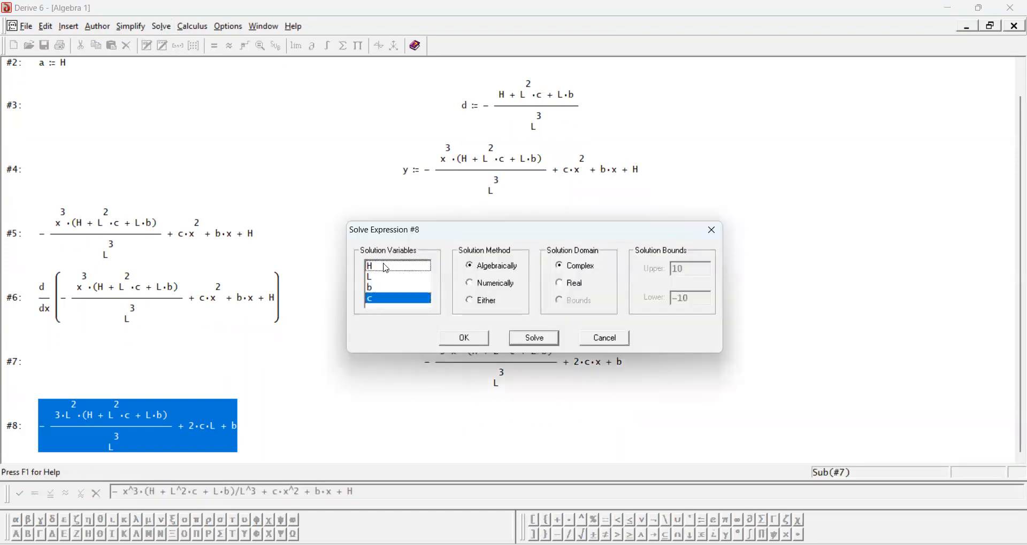
pyautogui.click(527, 340)
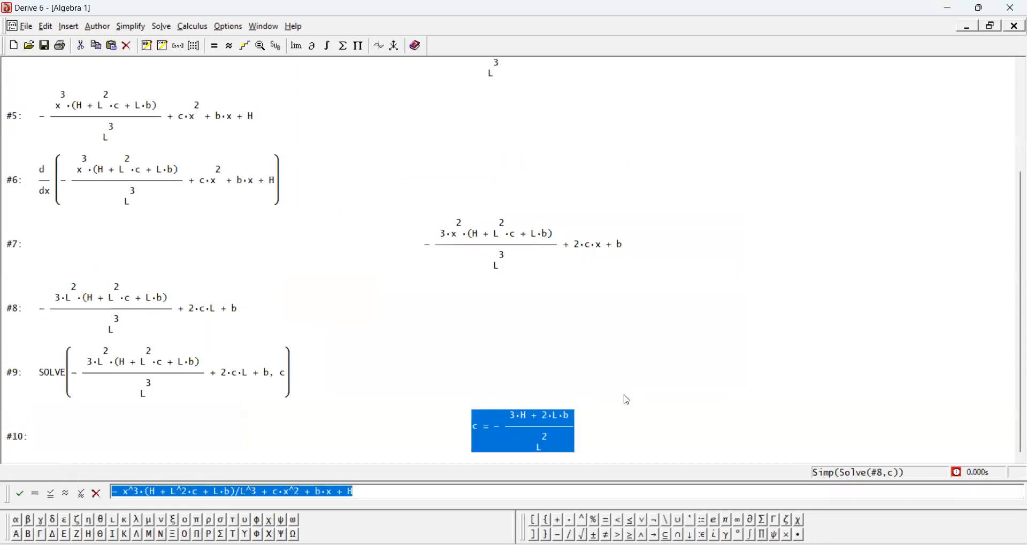
# - Turn the solution for c into the assignment c := -(3·H + 2·L·b)/L^2
pyautogui.click(269, 367)
pyautogui.click(506, 417)
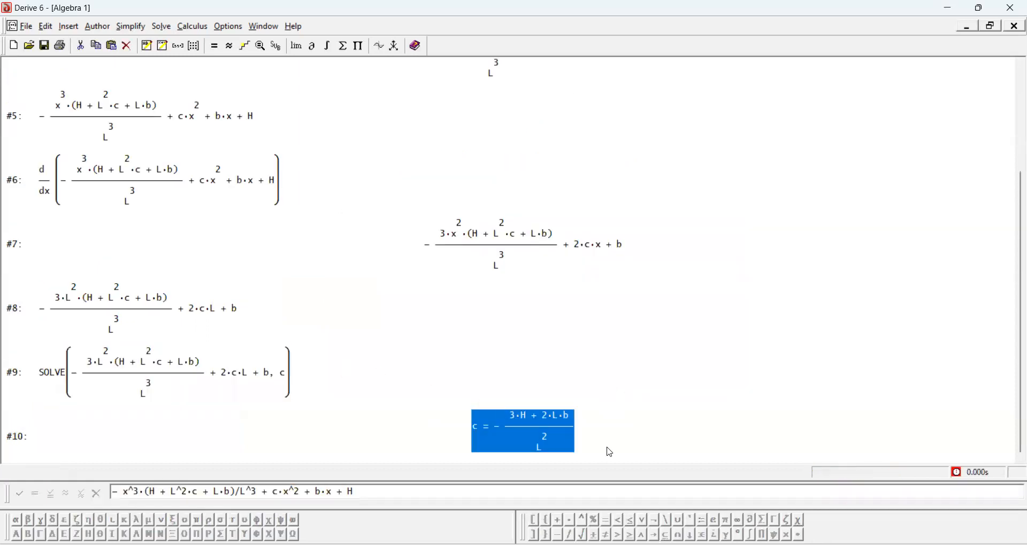
pyautogui.doubleClick(625, 453)
pyautogui.press('Right')
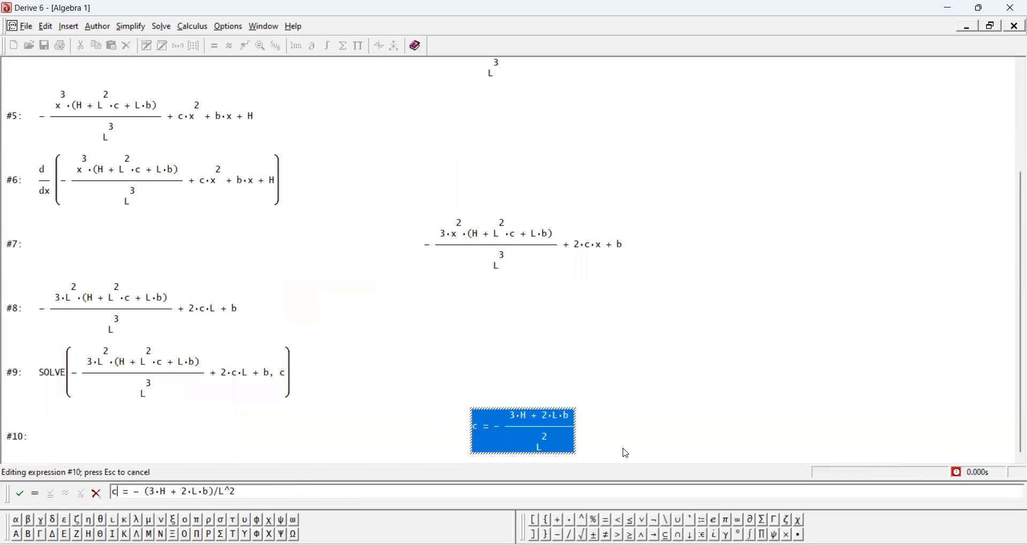
pyautogui.write(':')
pyautogui.press('Delete')
pyautogui.press('Return')
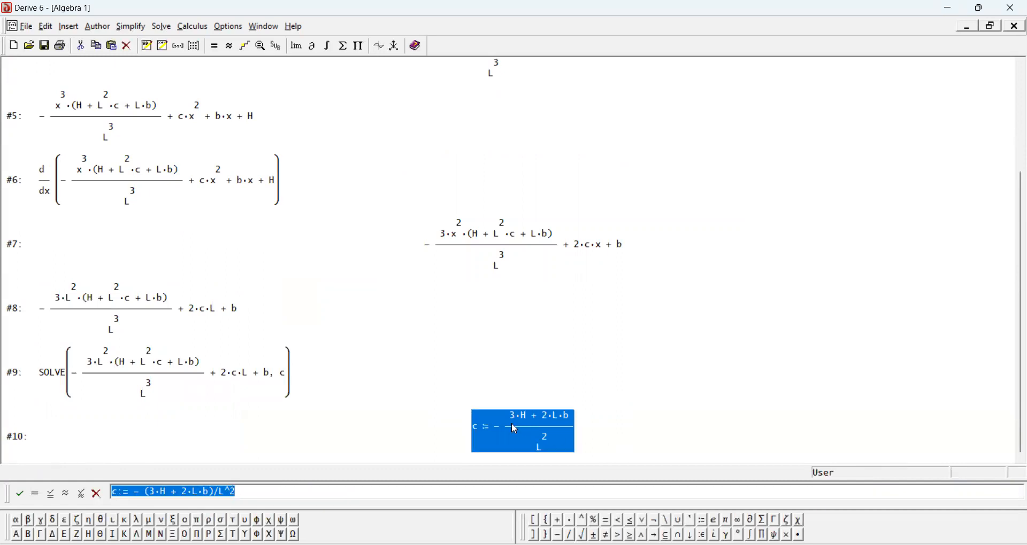
# - Simplify the general first derivative of y using the new definition of c
pyautogui.click(576, 252)
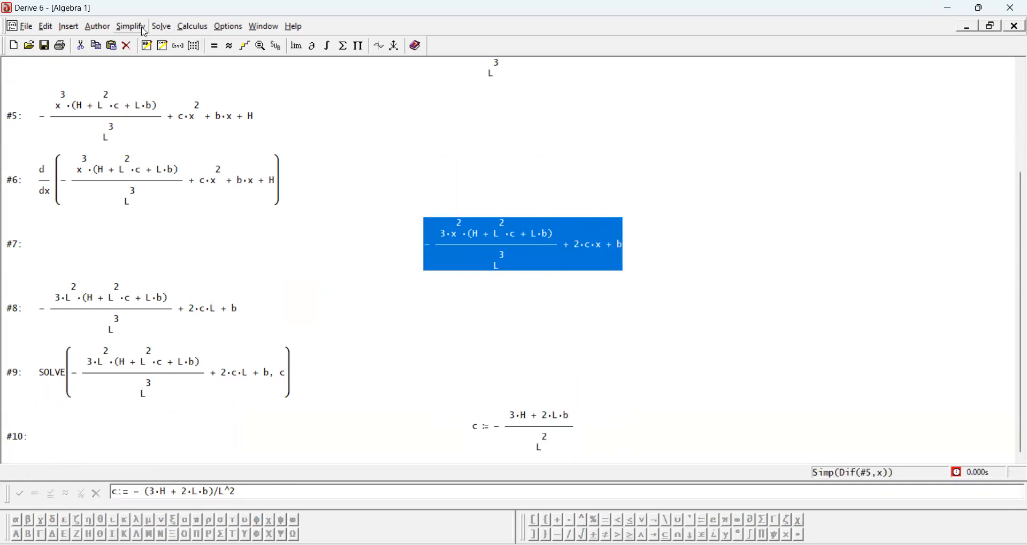
pyautogui.click(163, 46)
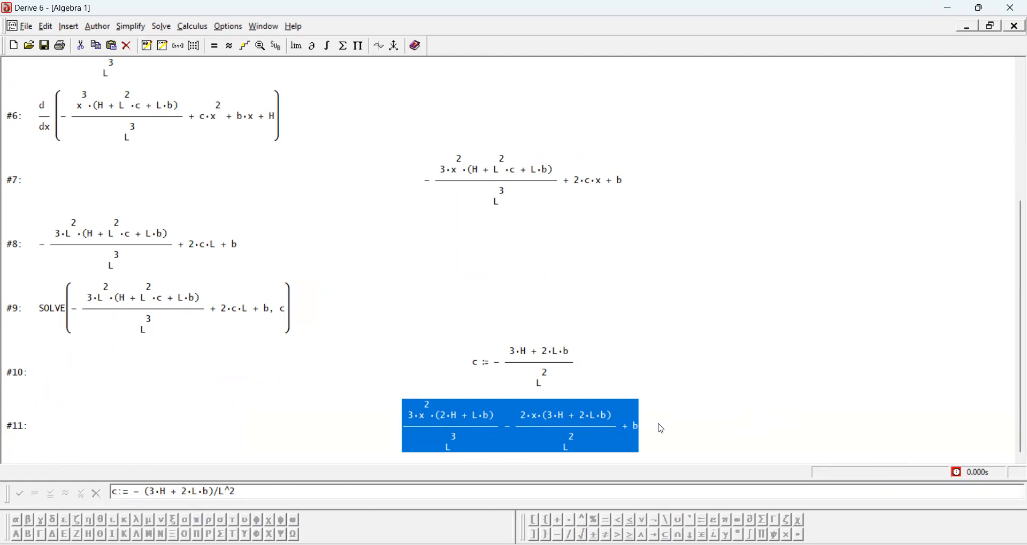
pyautogui.click(554, 369)
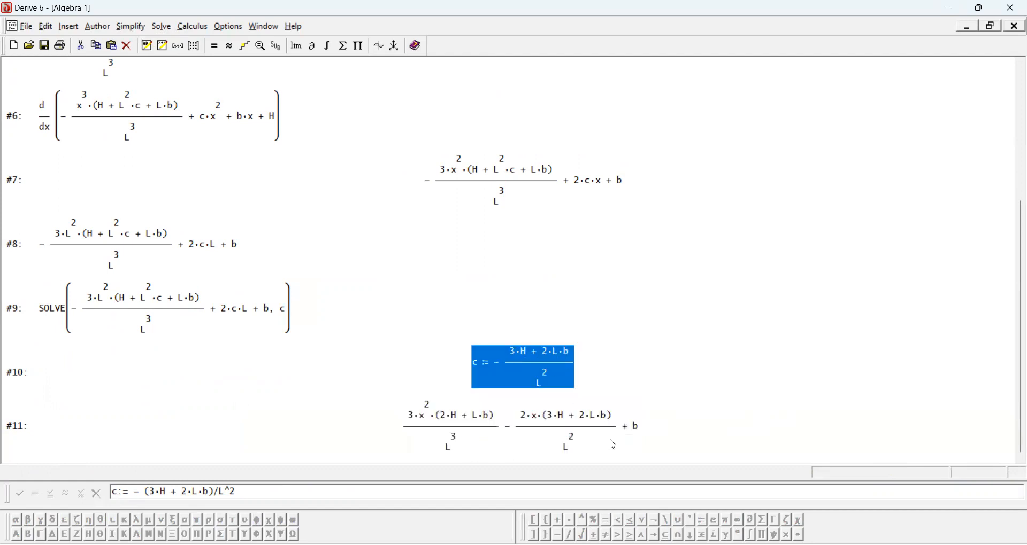
pyautogui.click(562, 442)
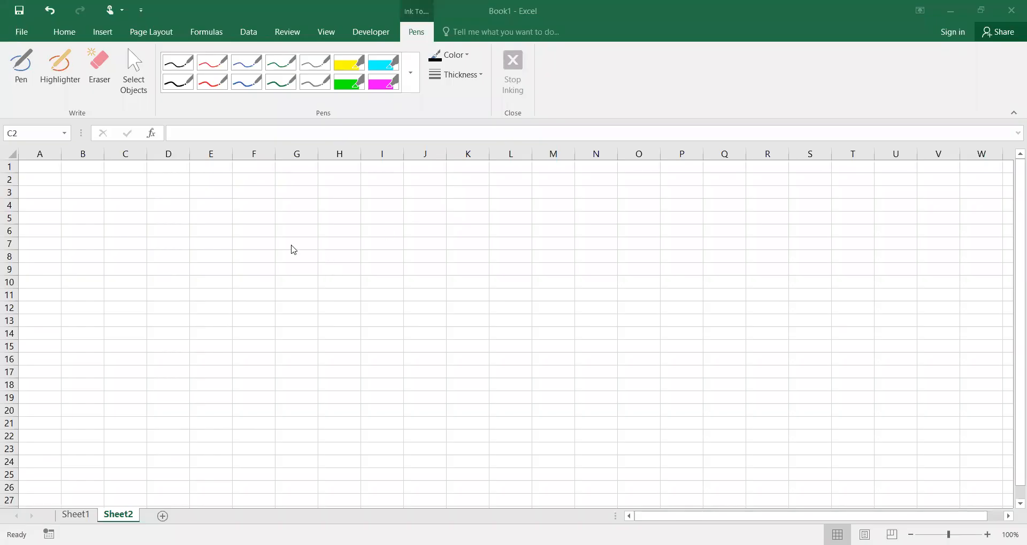
# - Switch to Excel, paste the copied y definition as a picture on Sheet2, and move it to about columns L to R, rows 3 to 7
pyautogui.click(344, 179)
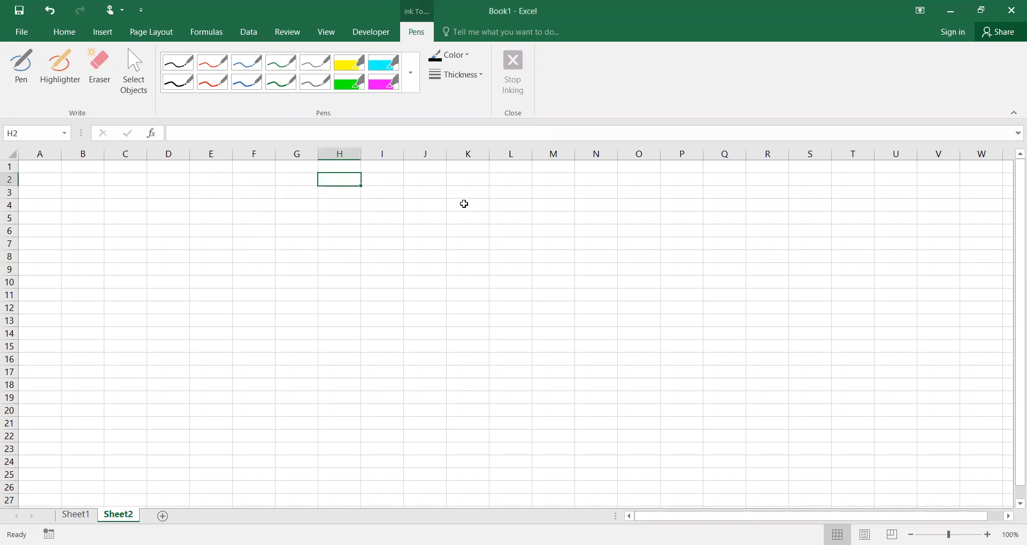
pyautogui.hotkey('ctrl', 'v')
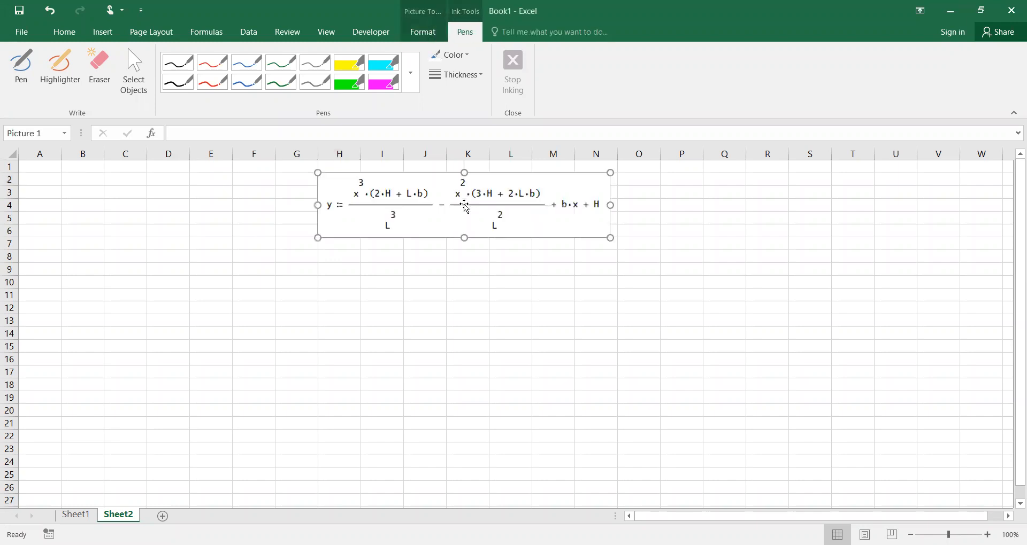
pyautogui.moveTo(464, 205); pyautogui.dragTo(627, 219)
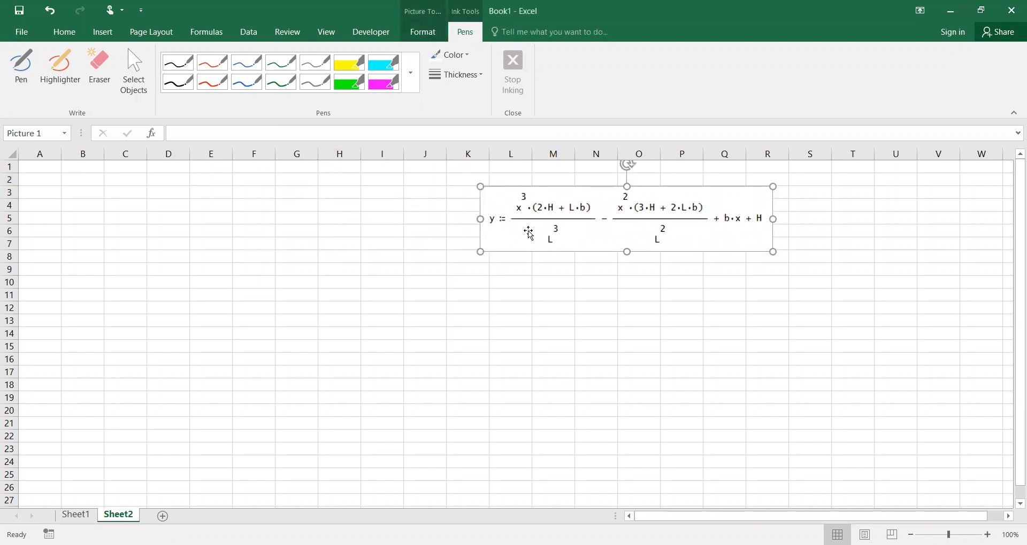
# - Enter the label H= in A1 and its value 30 in B1
pyautogui.click(36, 168)
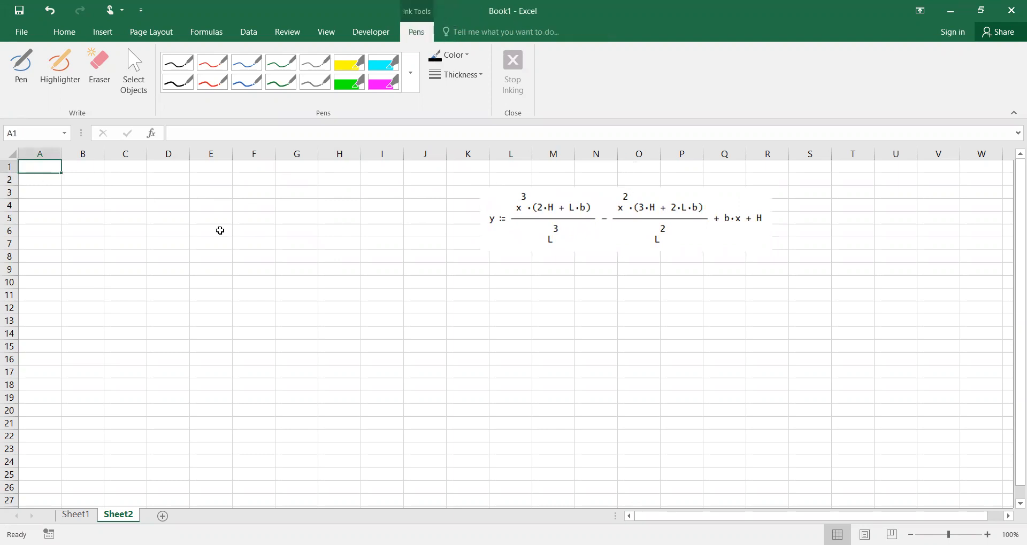
pyautogui.press('Down')
pyautogui.press('Down')
pyautogui.press('Up')
pyautogui.press('Up')
pyautogui.press('Down')
pyautogui.press('Up')
pyautogui.write('H=')
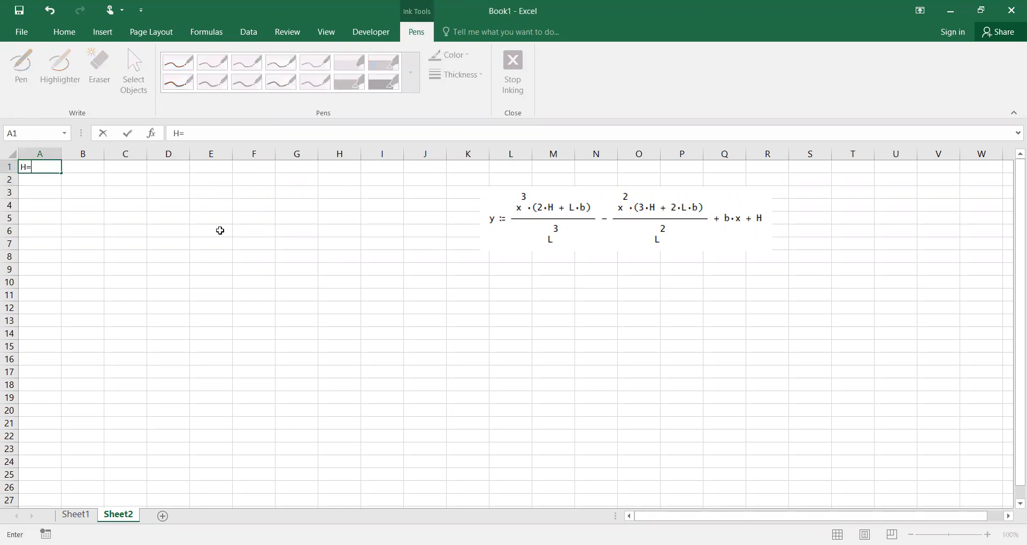
pyautogui.press('Tab')
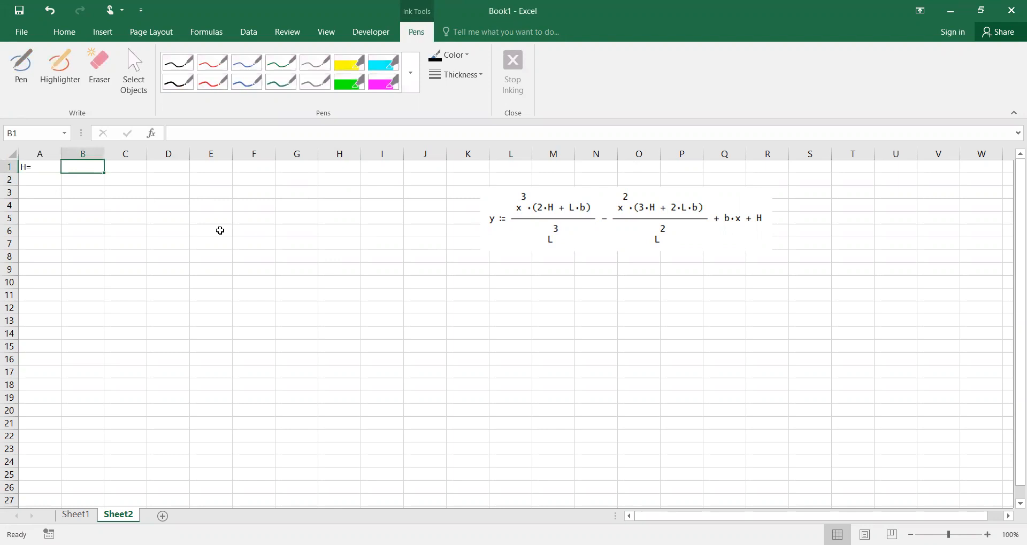
pyautogui.write('30')
pyautogui.press('Return')
# - Add the parameters L= with 100 in row 2 and b= with -0.1 in row 3
pyautogui.write('L=')
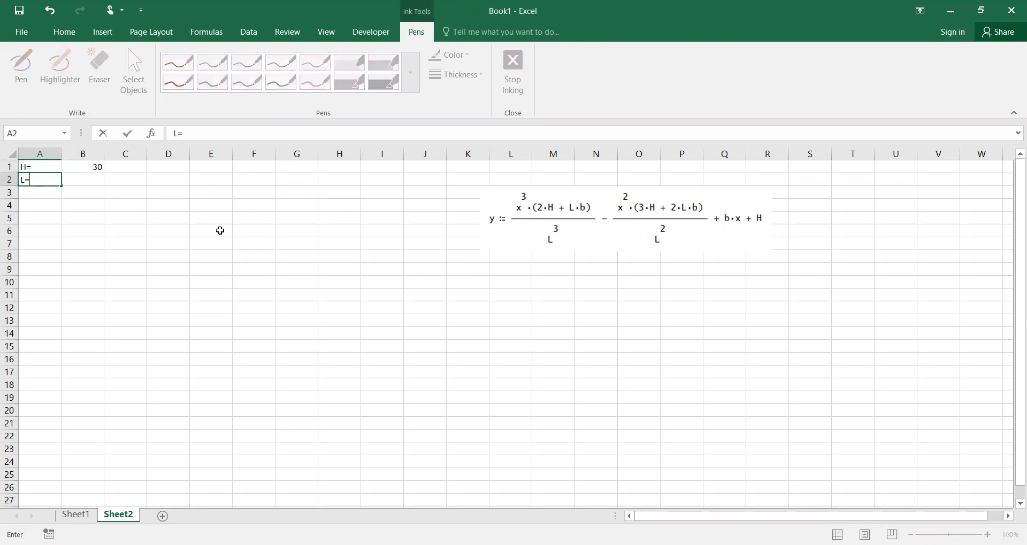
pyautogui.press('Tab')
pyautogui.write('100')
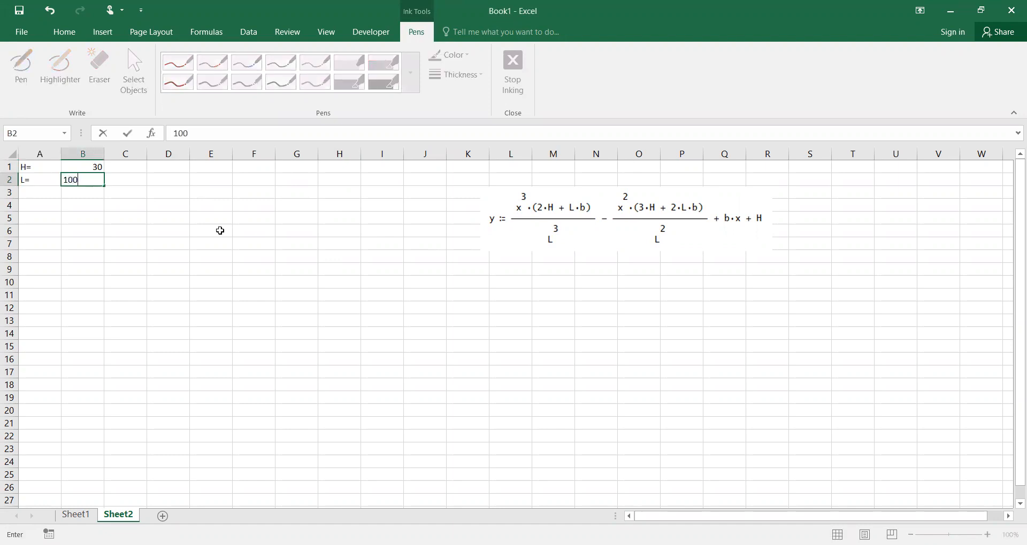
pyautogui.press('Return')
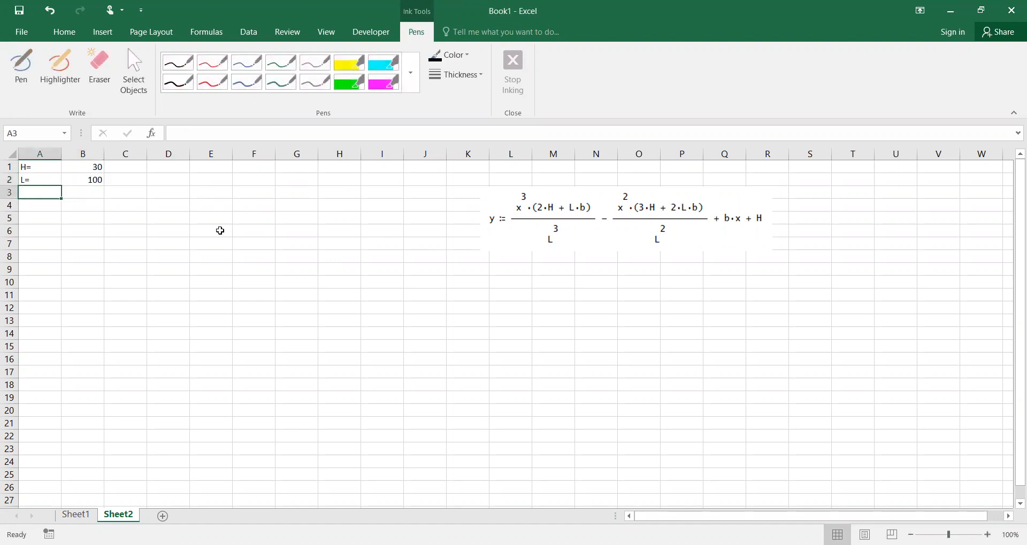
pyautogui.write('b=')
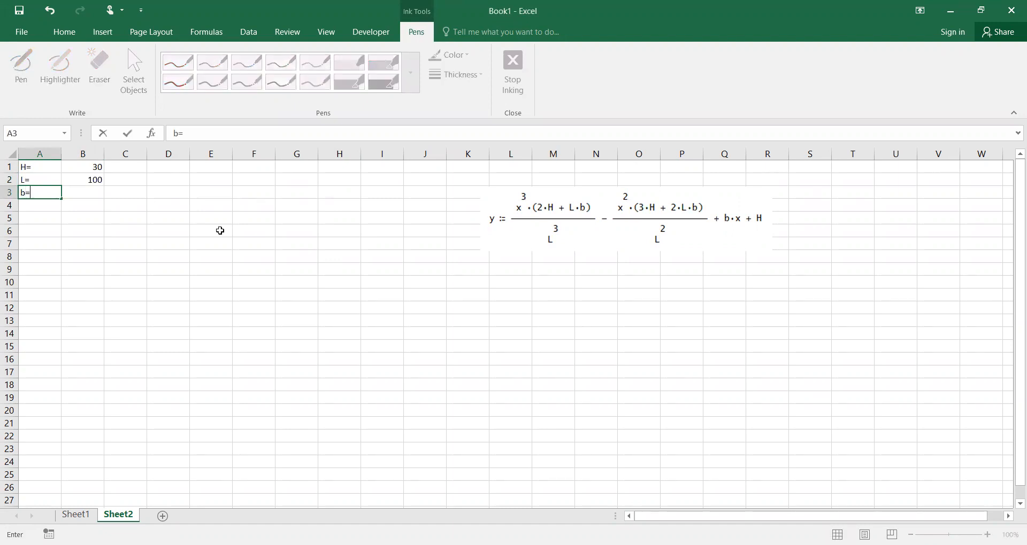
pyautogui.press('Tab')
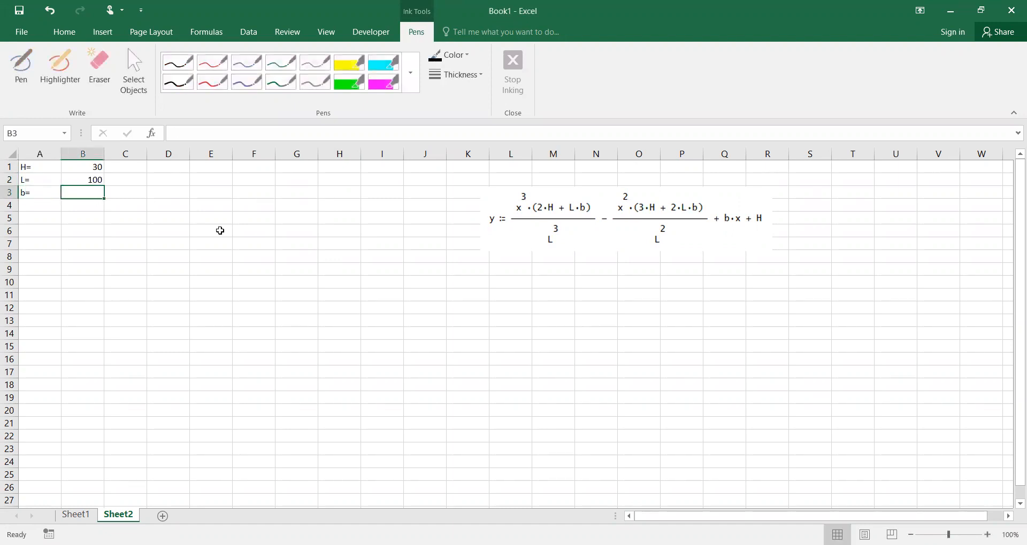
pyautogui.write('-0.1')
pyautogui.press('Return')
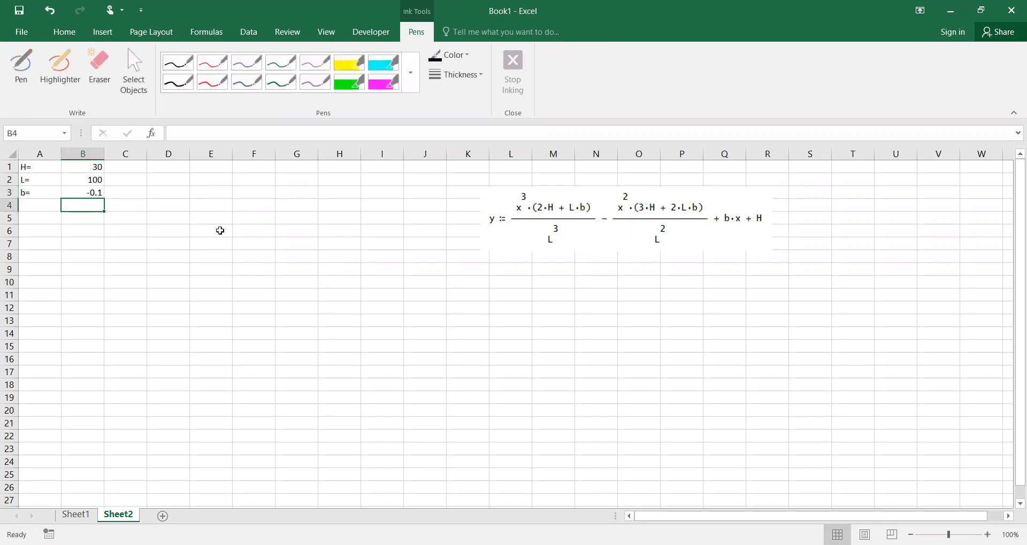
# - Start a table with headers x and y in A5:B5, entering 0 in A6 and H in B6
pyautogui.press('Left')
pyautogui.press('Down')
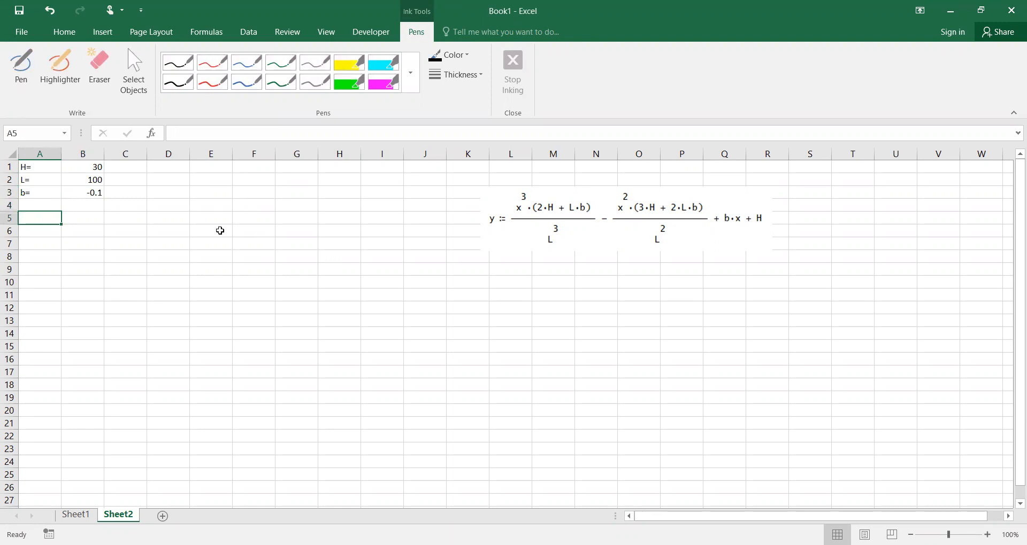
pyautogui.write('x')
pyautogui.press('Tab')
pyautogui.write('y')
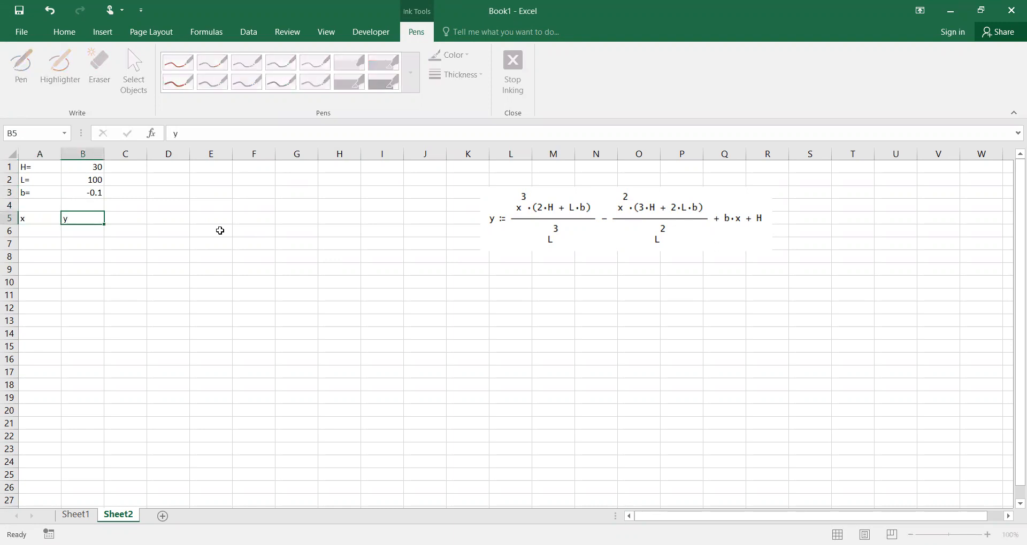
pyautogui.press('Return')
pyautogui.write('0')
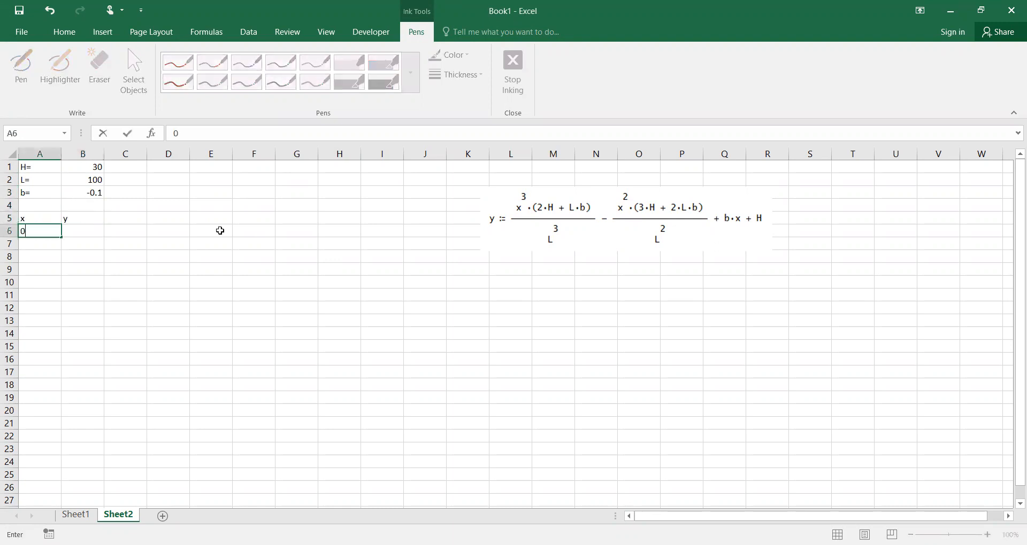
pyautogui.press('Tab')
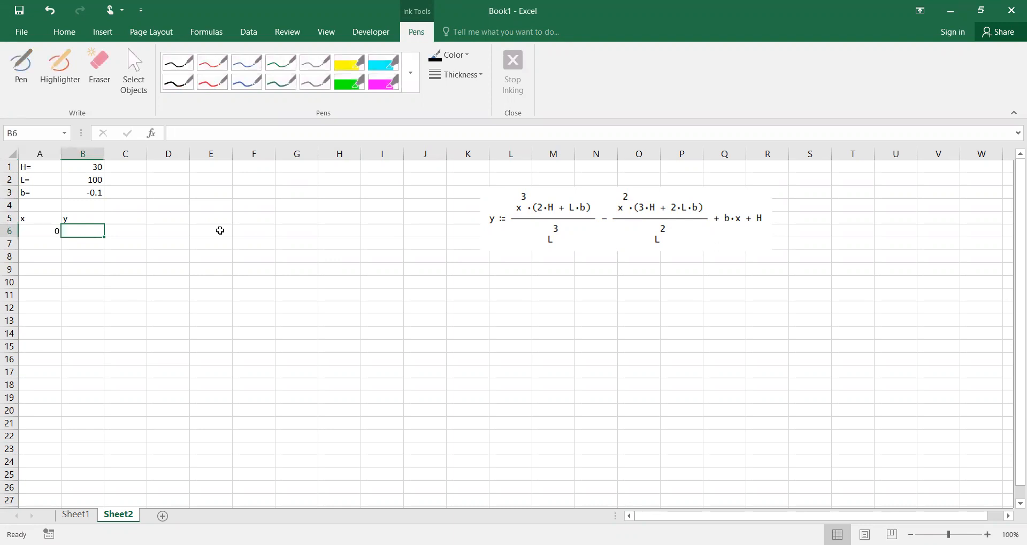
pyautogui.write('H')
pyautogui.press('Return')
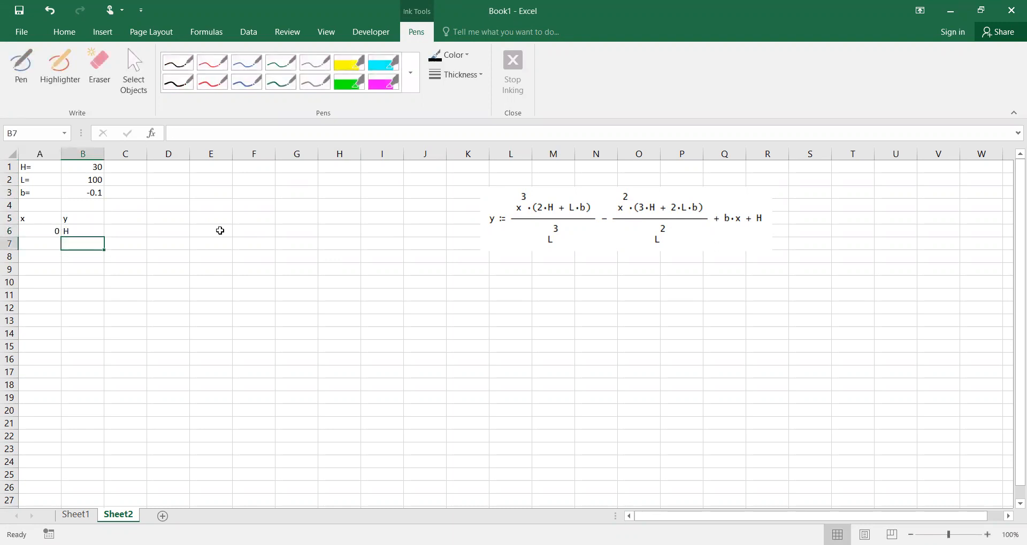
# - Enter the x increment formula =B1/80+A6 in A7 and copy that cell
pyautogui.write('=')
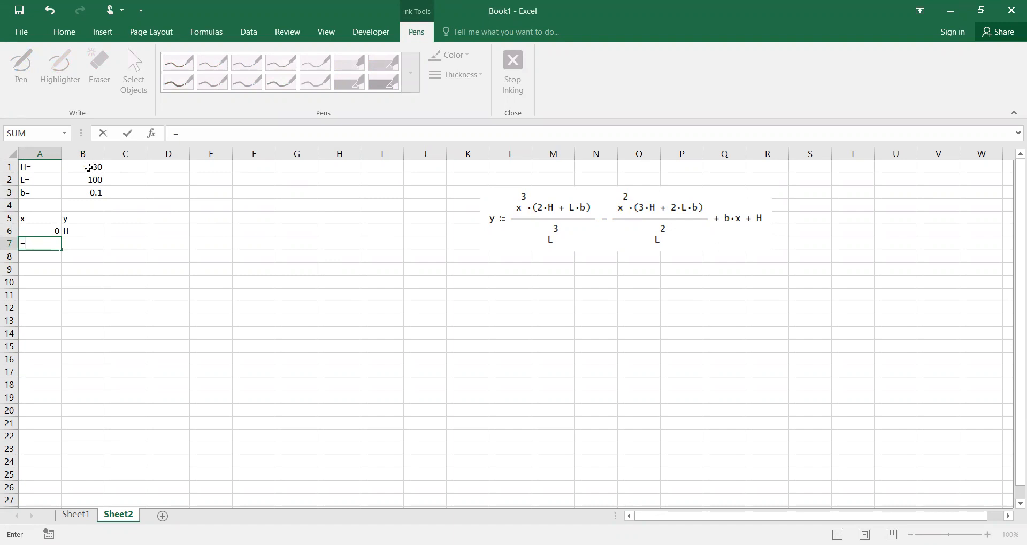
pyautogui.click(89, 168)
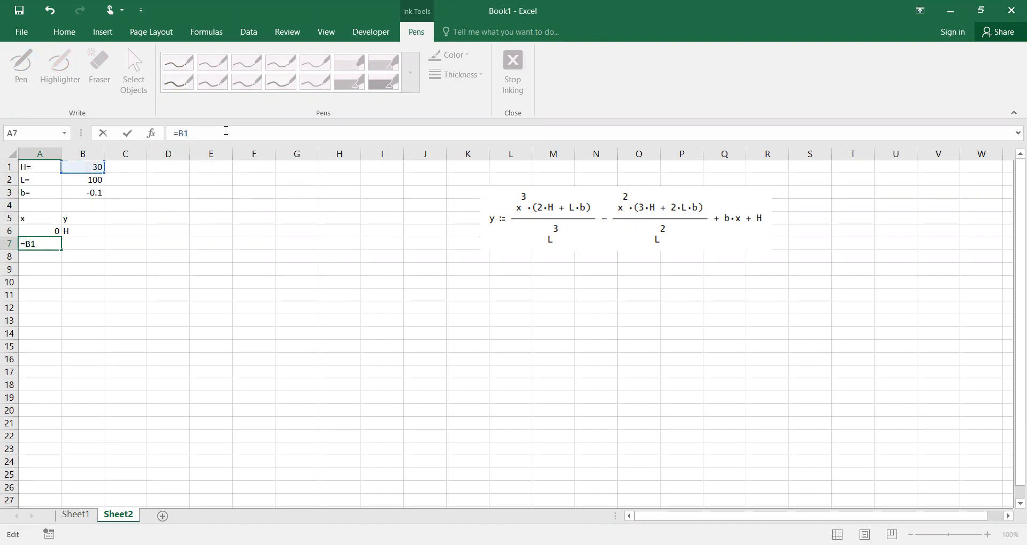
pyautogui.write('/80')
pyautogui.press('Return')
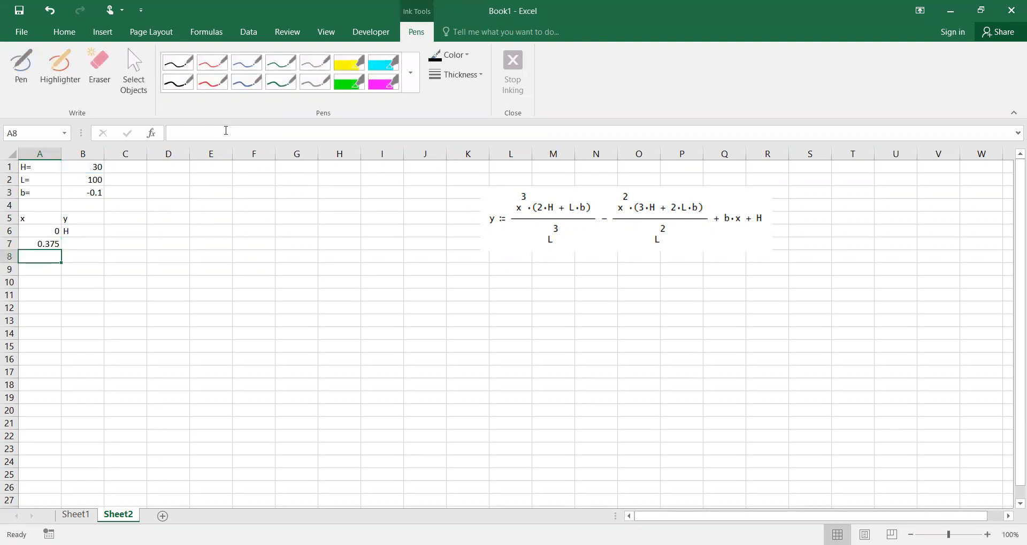
pyautogui.press('Up')
pyautogui.click(216, 133)
pyautogui.write('0+')
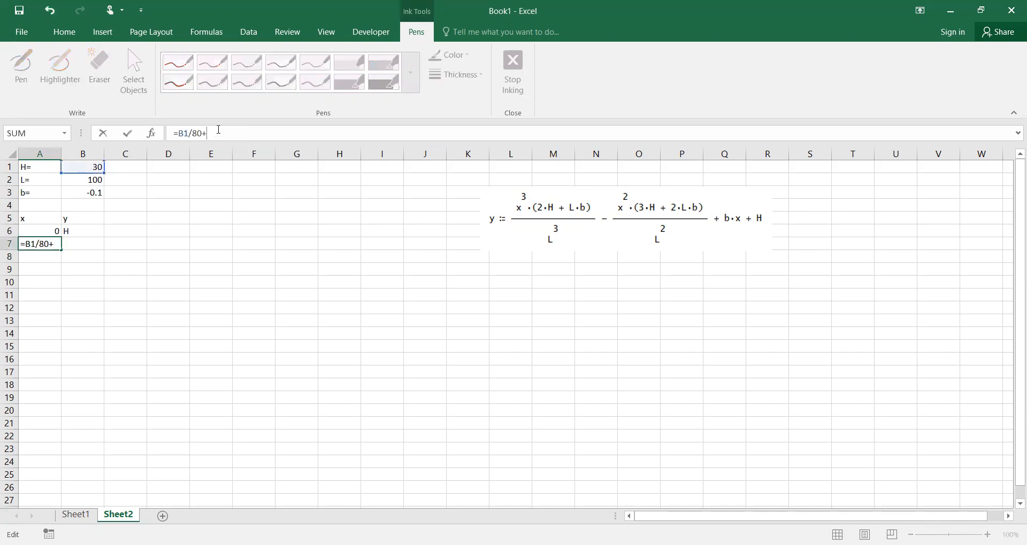
pyautogui.click(53, 231)
pyautogui.press('Return')
pyautogui.press('Up')
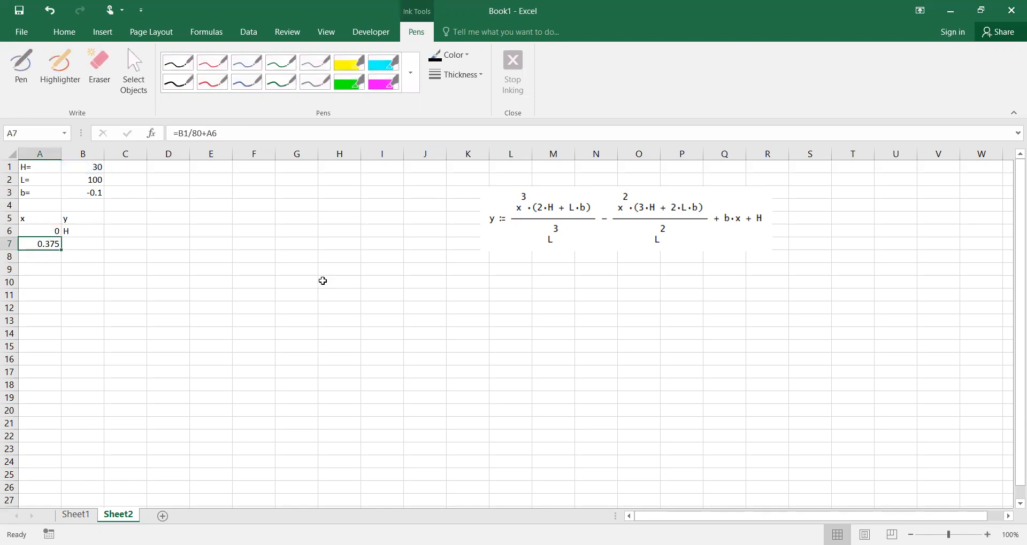
pyautogui.hotkey('ctrl', 'c')
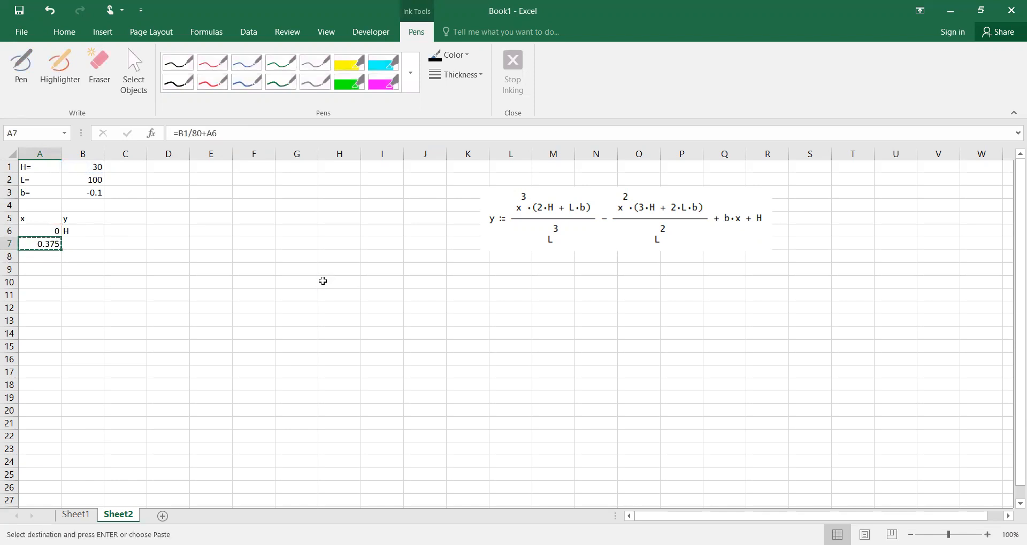
# - Paste the copied x increment formula down column A from A7 through A18
pyautogui.hotkey('shift', 'Down')
pyautogui.hotkey('shift', 'Down')
pyautogui.hotkey('shift', 'Down')
pyautogui.hotkey('shift', 'Down')
pyautogui.hotkey('shift', 'Down')
pyautogui.hotkey('shift', 'Down')
pyautogui.hotkey('shift', 'Down')
pyautogui.hotkey('shift', 'Down')
pyautogui.hotkey('shift', 'Down')
pyautogui.hotkey('shift', 'Down')
pyautogui.hotkey('shift', 'Down')
pyautogui.hotkey('ctrl', 'v')
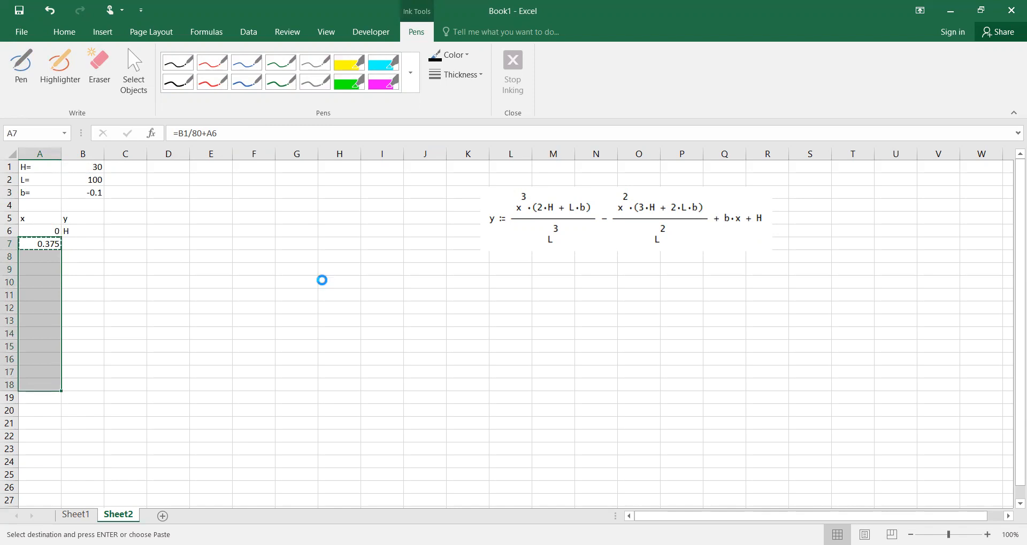
# - Check the increment formula in A7 and replace it with =B2/80+A6, so the step is based on L
pyautogui.click(55, 245)
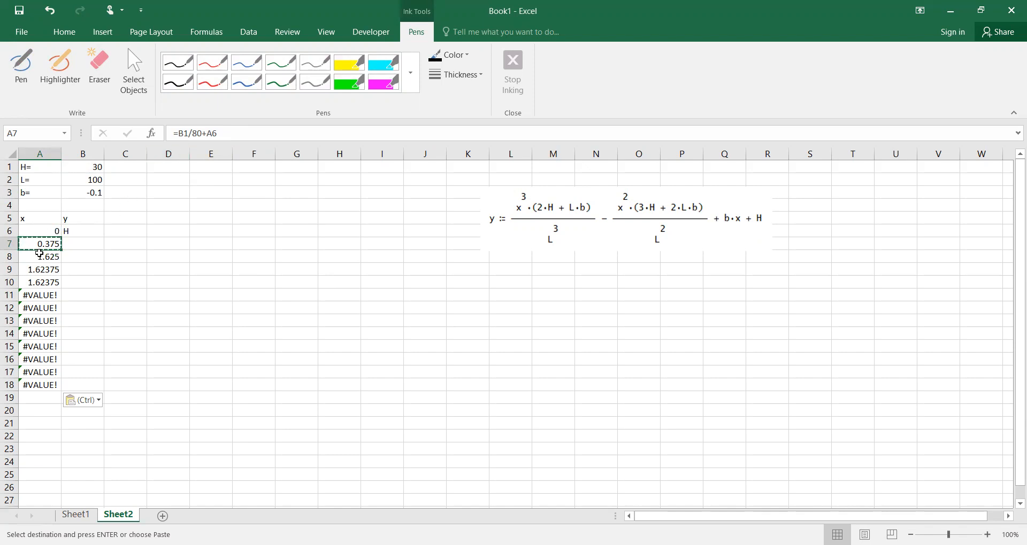
pyautogui.click(47, 232)
pyautogui.click(47, 243)
pyautogui.click(188, 135)
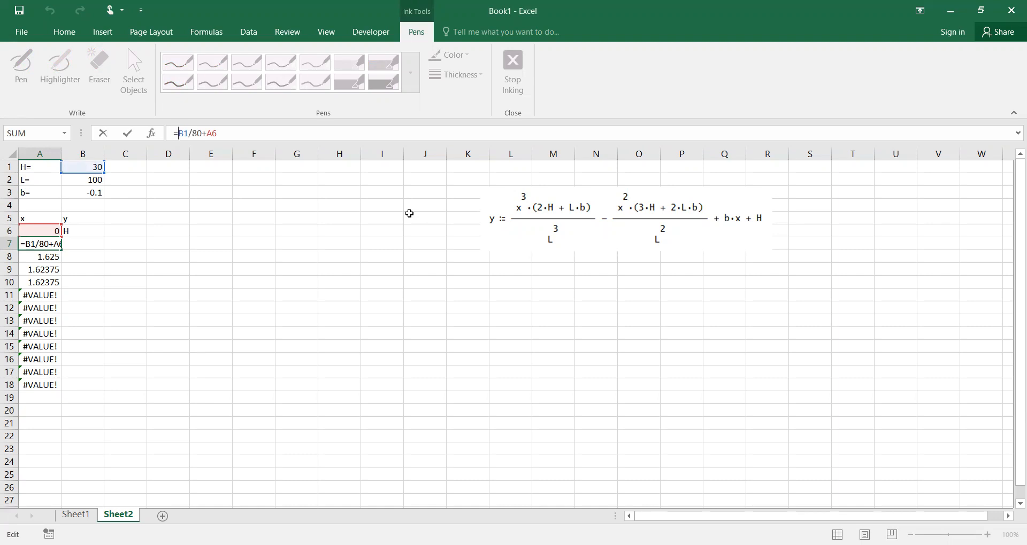
pyautogui.press('End')
pyautogui.hotkey('ctrl', 'Return')
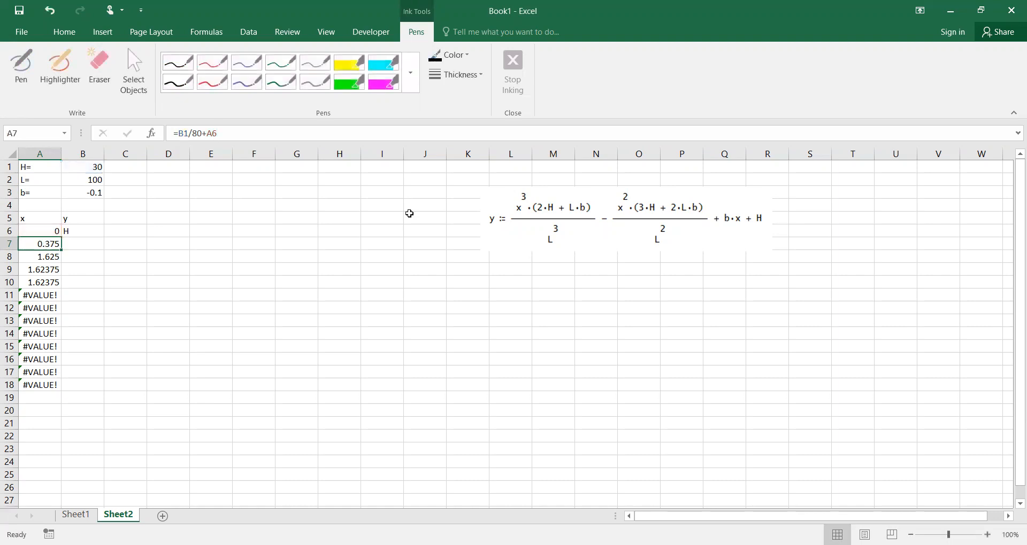
pyautogui.write('=')
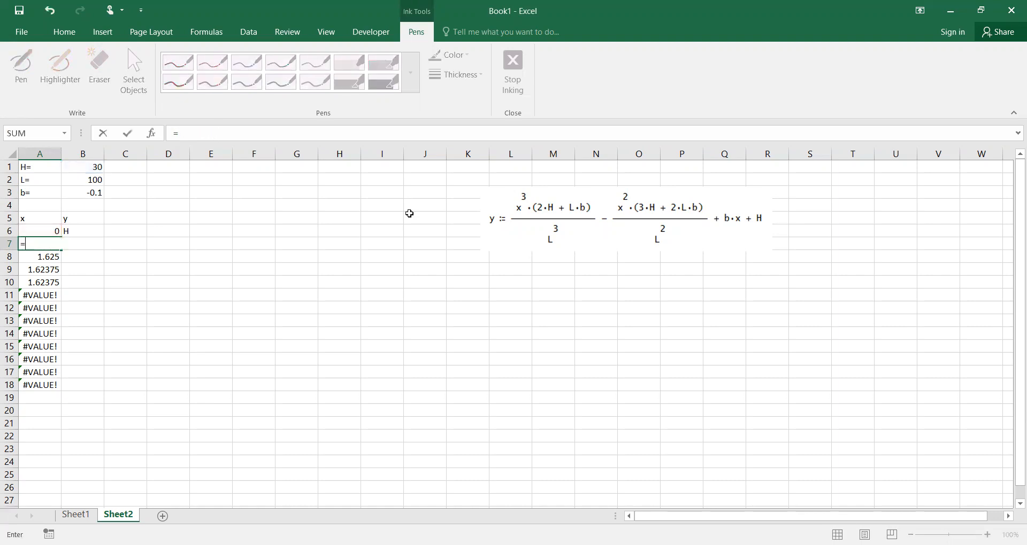
pyautogui.click(87, 180)
pyautogui.write('/80+')
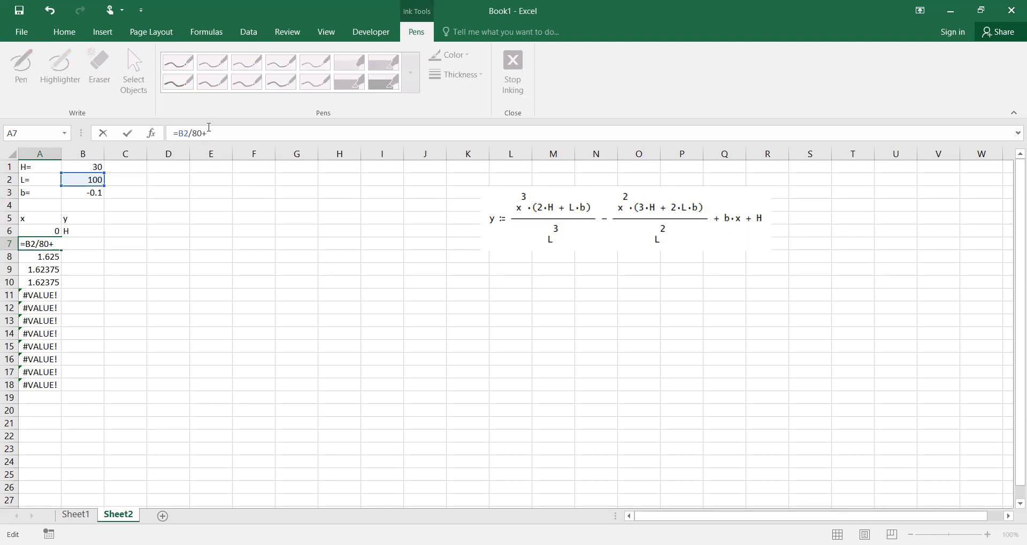
pyautogui.click(46, 232)
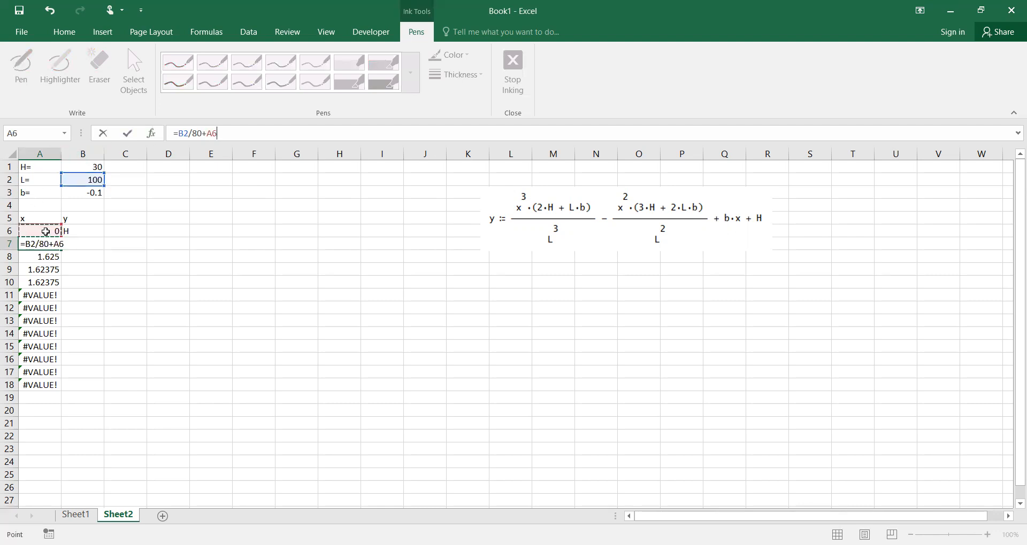
pyautogui.hotkey('ctrl', 'Return')
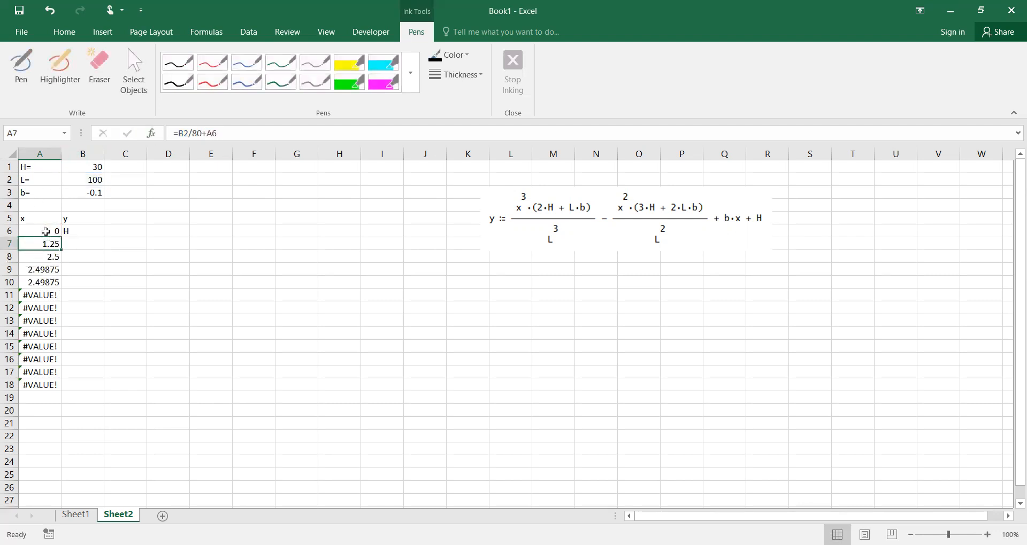
# - Make the L reference in A7 absolute so the formula reads =$B$2/80+A6
pyautogui.click(183, 133)
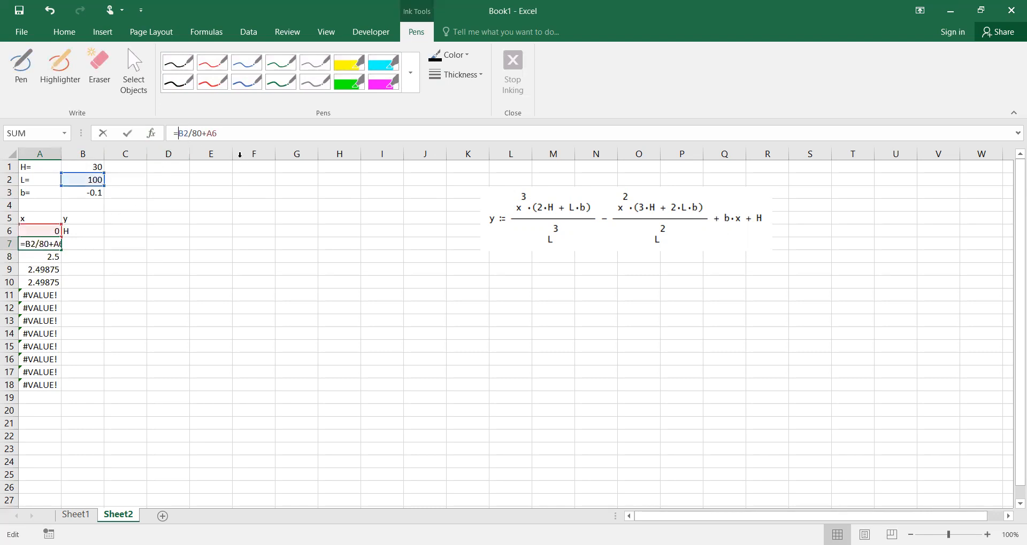
pyautogui.write('$B$')
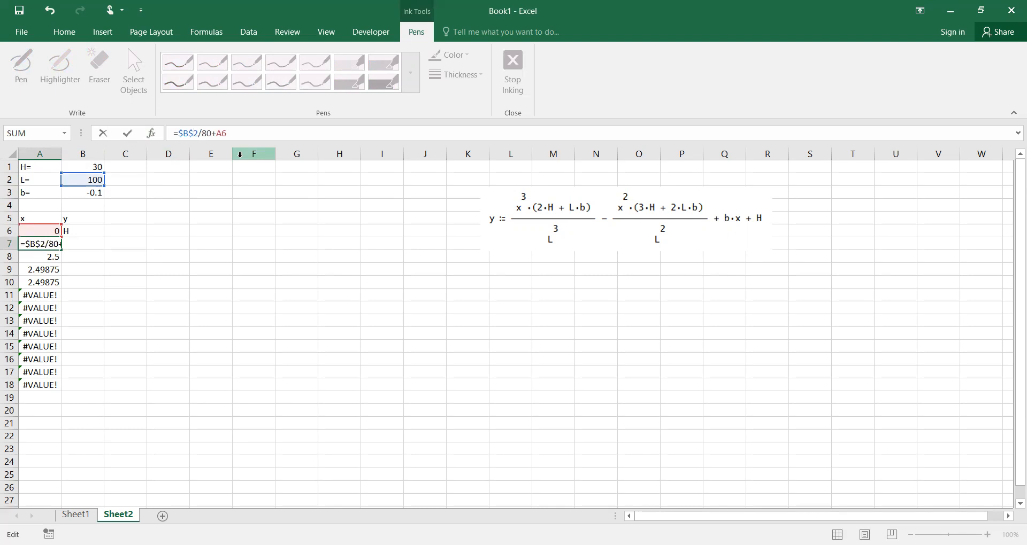
pyautogui.press('Return')
# - Copy the formula in A7 down through A18 and check the resulting x cells
pyautogui.press('Up')
pyautogui.hotkey('ctrl', 'c')
pyautogui.hotkey('shift', 'Down')
pyautogui.hotkey('shift', 'Down')
pyautogui.hotkey('shift', 'Down')
pyautogui.hotkey('shift', 'Down')
pyautogui.hotkey('shift', 'Down')
pyautogui.hotkey('shift', 'Down')
pyautogui.hotkey('shift', 'Down')
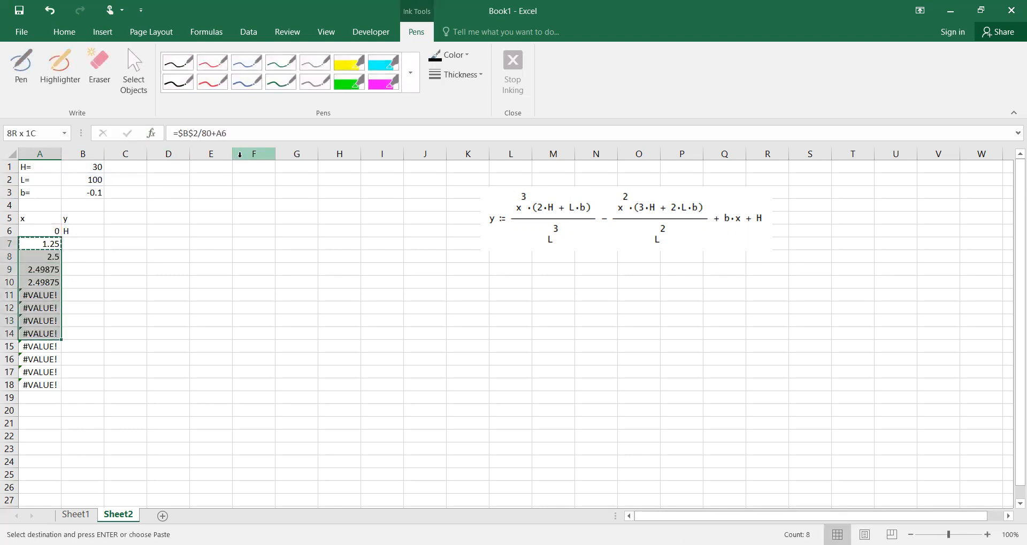
pyautogui.hotkey('shift', 'Down')
pyautogui.hotkey('shift', 'Down')
pyautogui.hotkey('shift', 'Down')
pyautogui.hotkey('shift', 'Down')
pyautogui.hotkey('ctrl', 'v')
pyautogui.hotkey('ctrl', 'v')
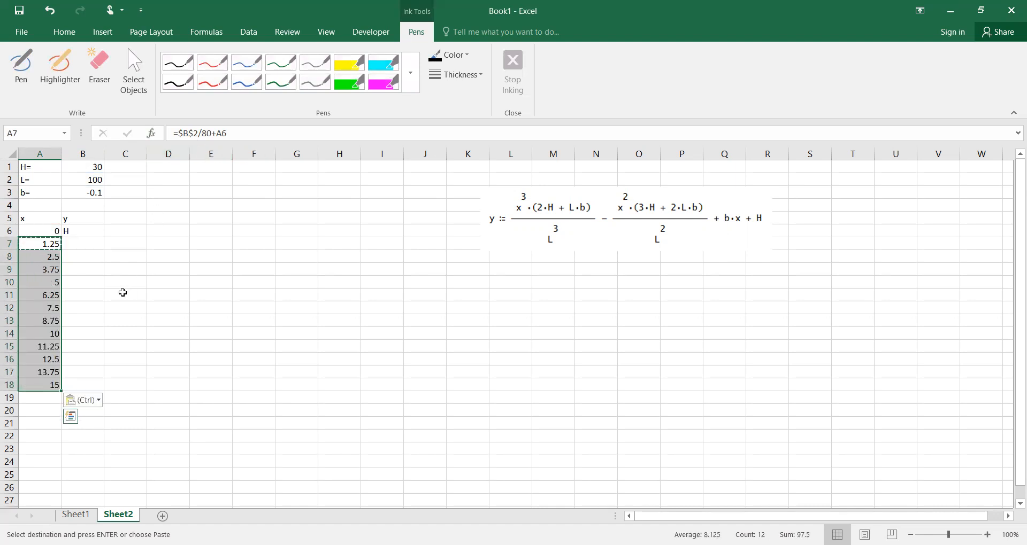
pyautogui.click(51, 243)
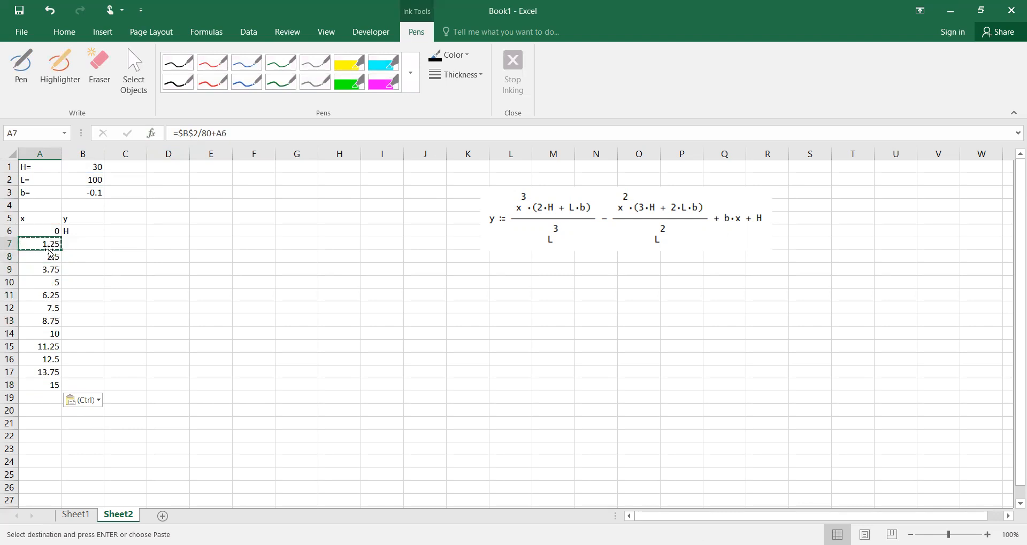
pyautogui.click(49, 256)
pyautogui.click(49, 270)
pyautogui.click(48, 283)
pyautogui.click(47, 296)
# - Link the y cell B7 to the H parameter in B1
pyautogui.click(81, 243)
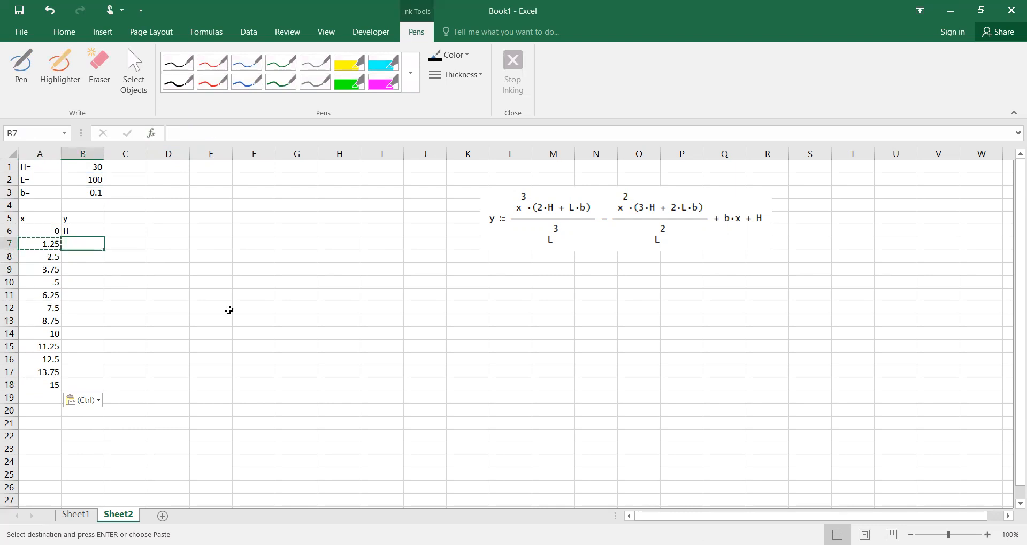
pyautogui.write('=')
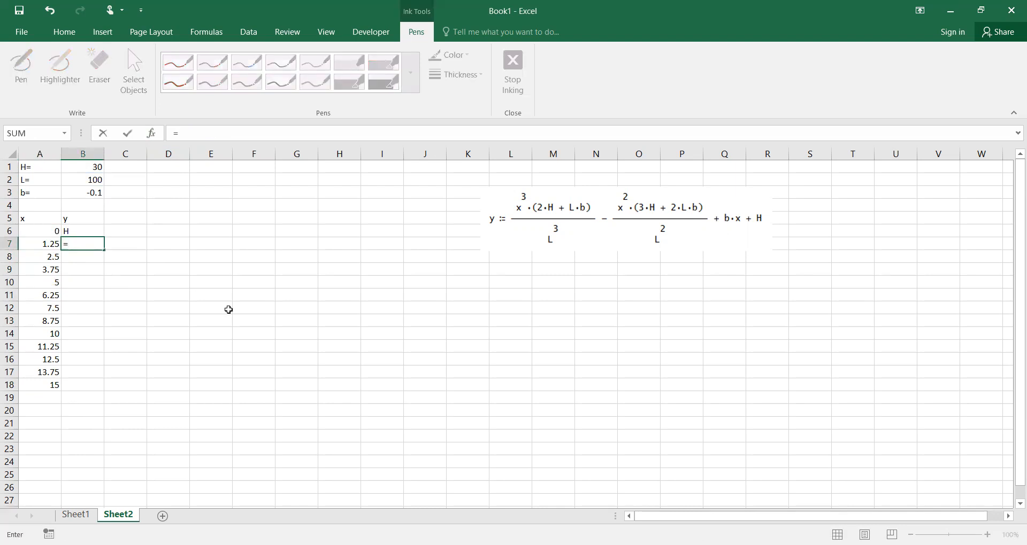
pyautogui.press('Up')
pyautogui.press('BackSpace')
pyautogui.click(96, 166)
pyautogui.press('Return')
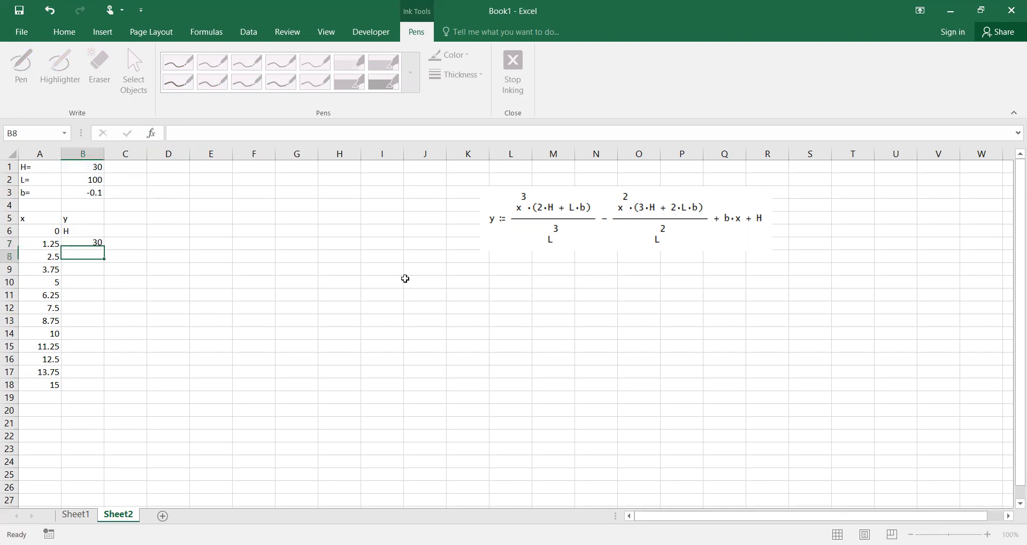
# - Begin the y formula in B8 with the H and b·x terms as =(B1+B3*A8
pyautogui.write('=')
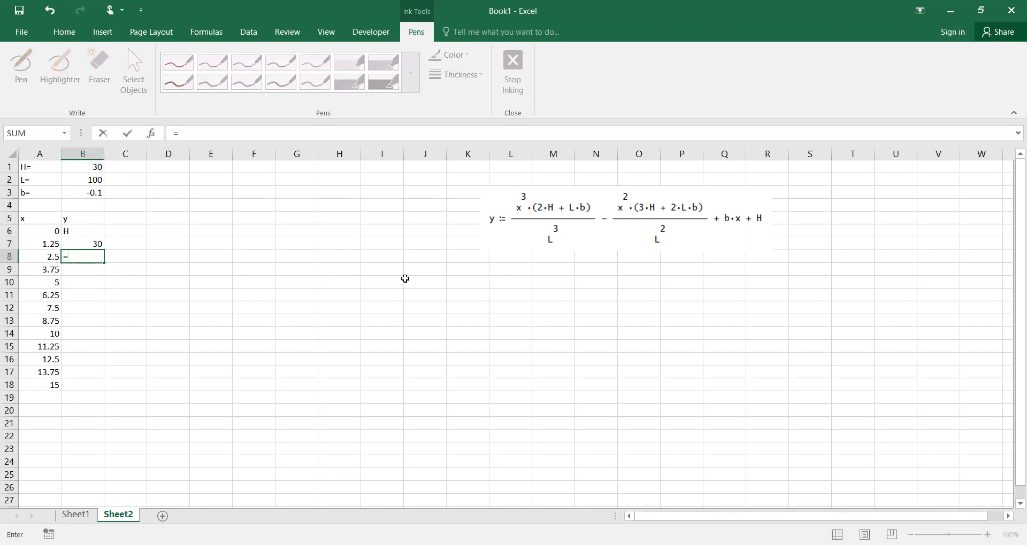
pyautogui.write('(')
pyautogui.click(89, 166)
pyautogui.click(261, 134)
pyautogui.write('+')
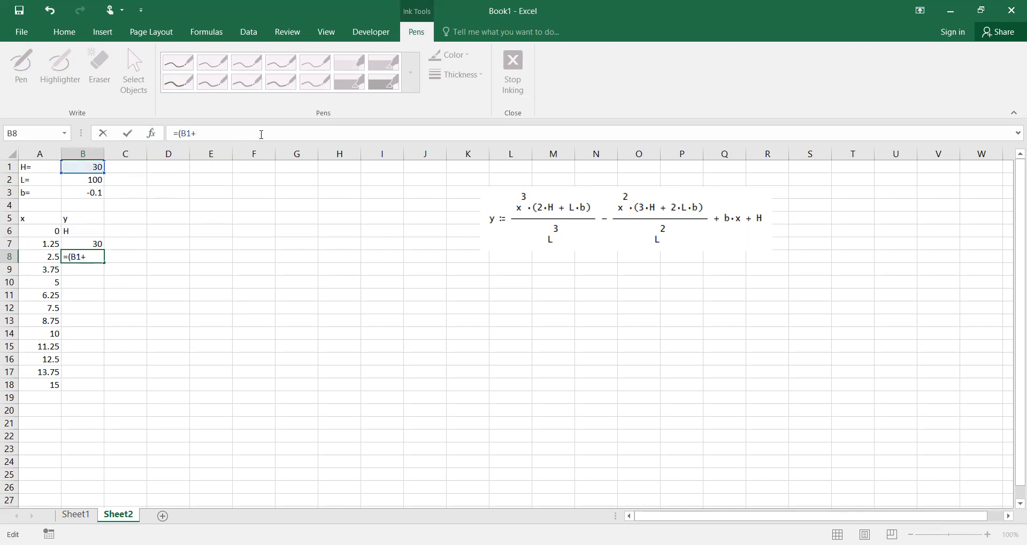
pyautogui.click(87, 192)
pyautogui.write('*')
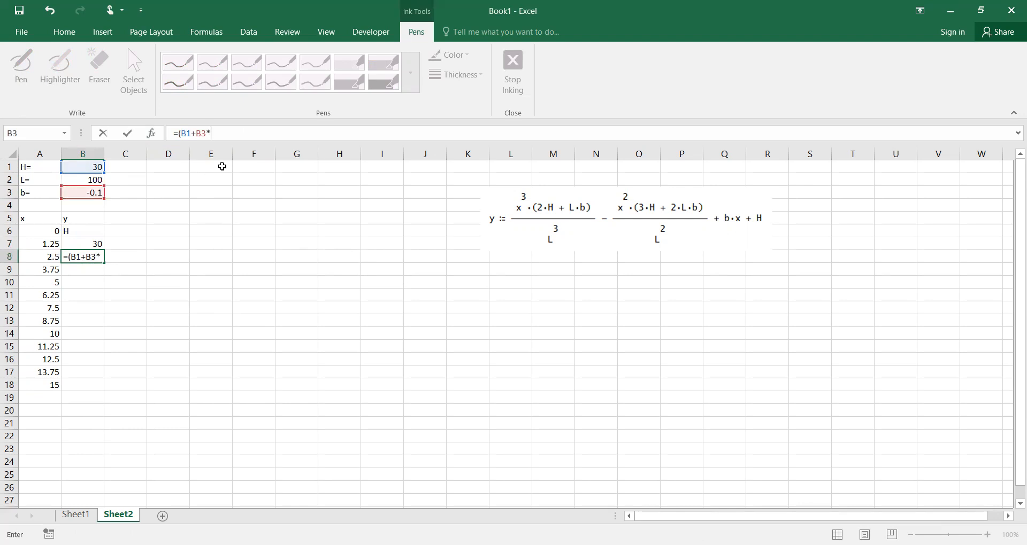
pyautogui.click(44, 257)
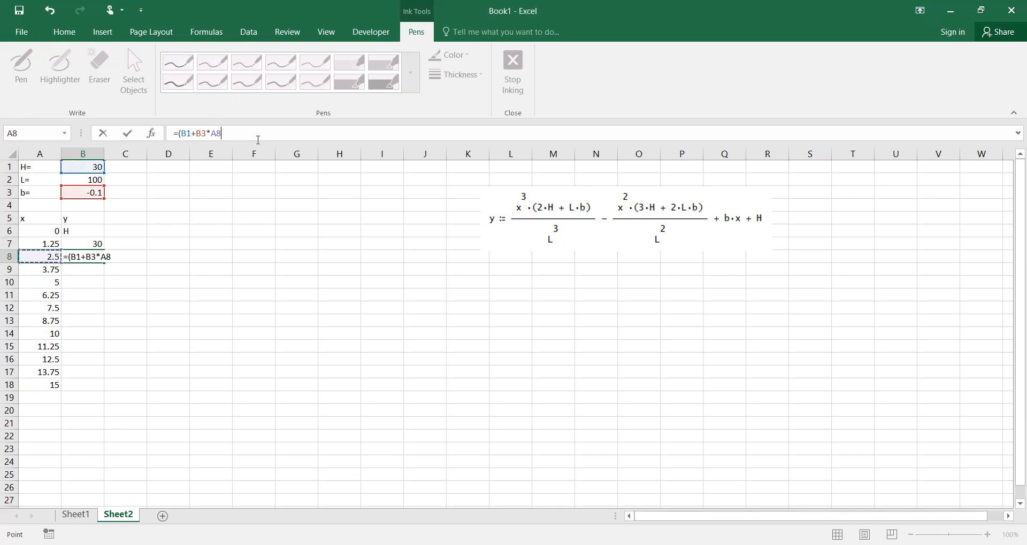
# - Close the first bracket in B8, append -(3*B1+2*B2*B3)/B2^2 and enter the formula
pyautogui.write(')-(3*')
pyautogui.click(80, 167)
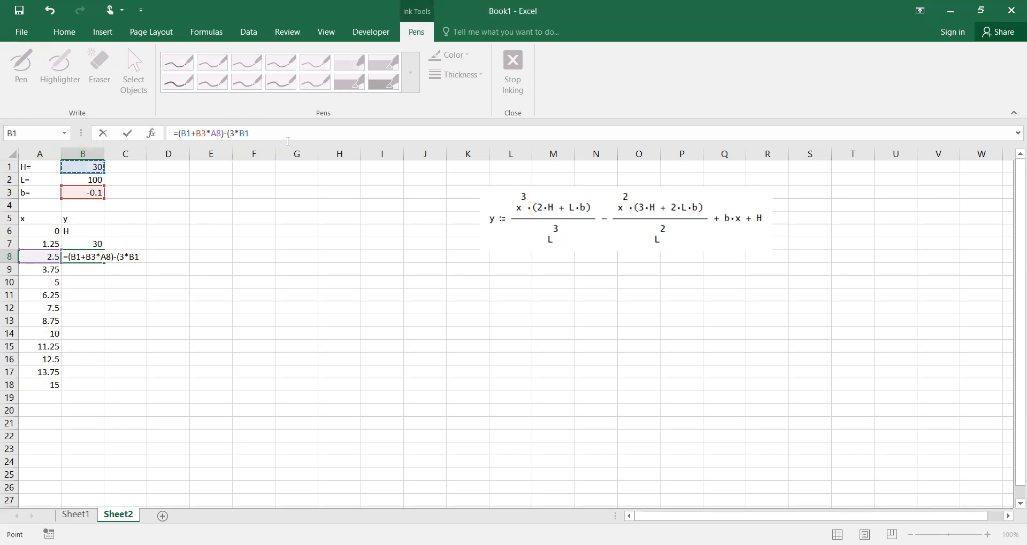
pyautogui.write('+2*')
pyautogui.click(87, 181)
pyautogui.write('*')
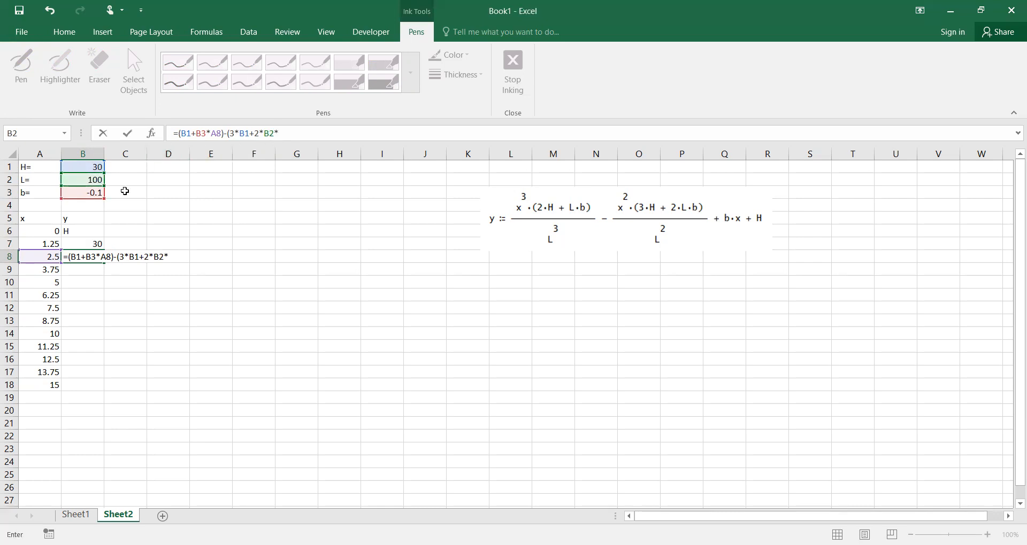
pyautogui.click(95, 192)
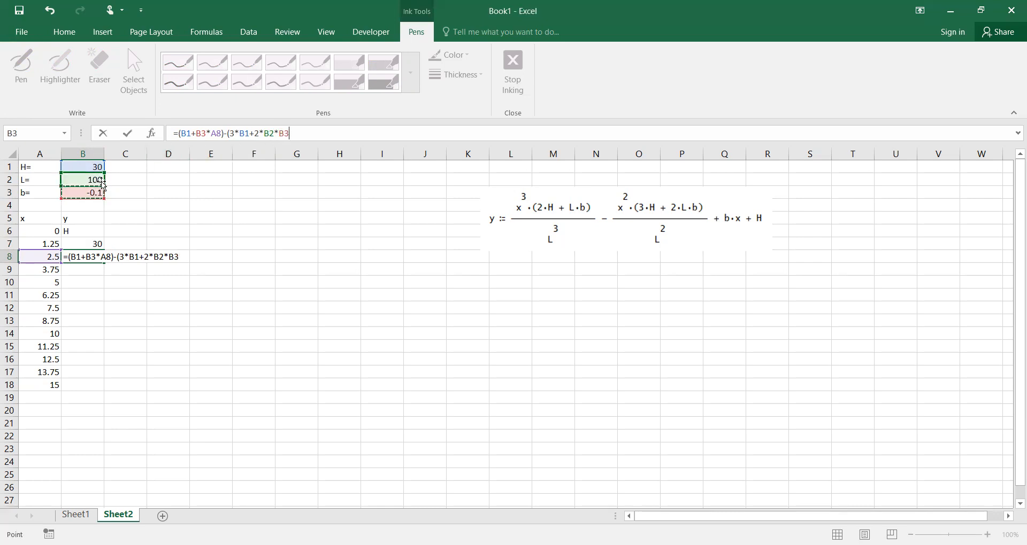
pyautogui.write(')/')
pyautogui.click(78, 179)
pyautogui.write('^2')
pyautogui.press('Return')
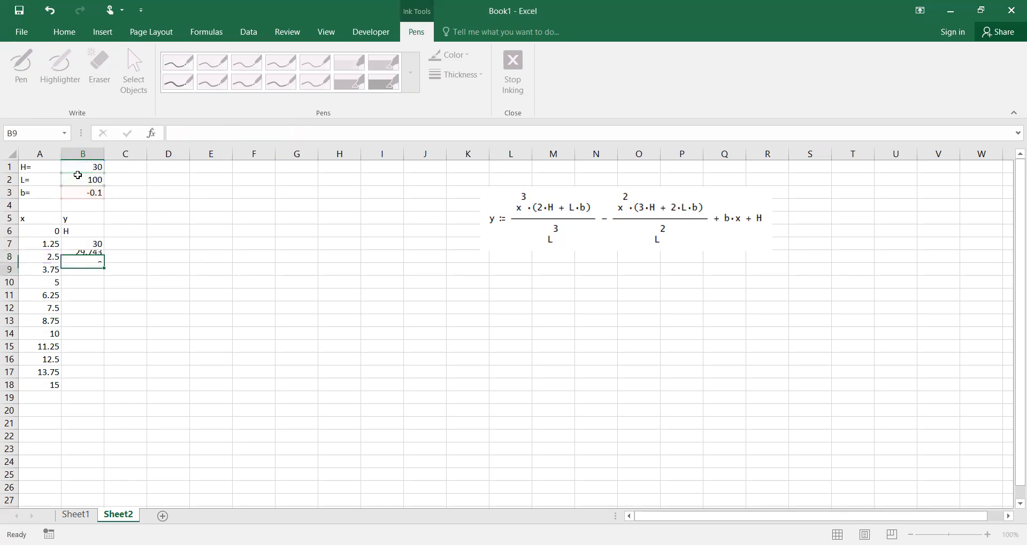
# - Extend the B8 formula with the cubic term's numerator +(2*B1+B2*B3)
pyautogui.press('Up')
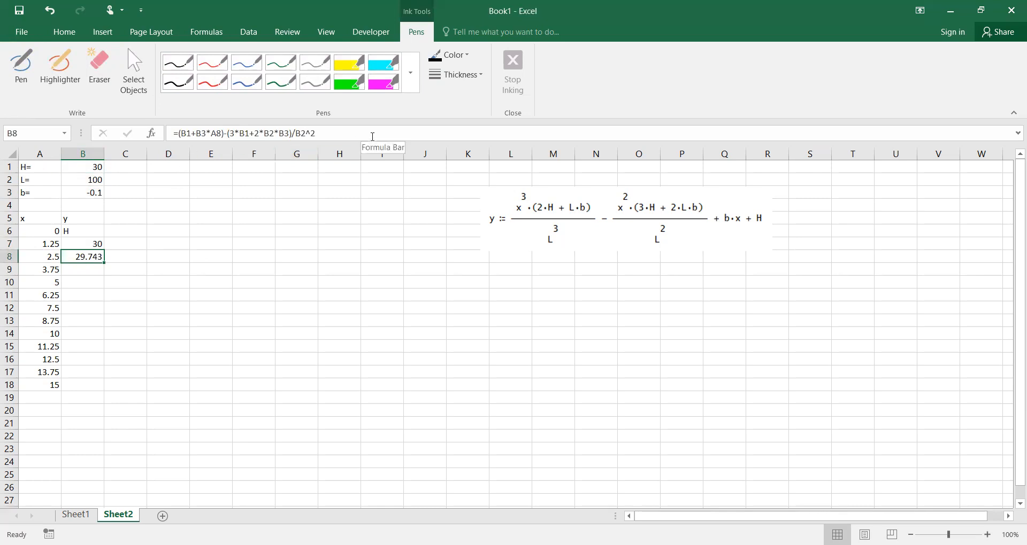
pyautogui.click(393, 129)
pyautogui.write('+')
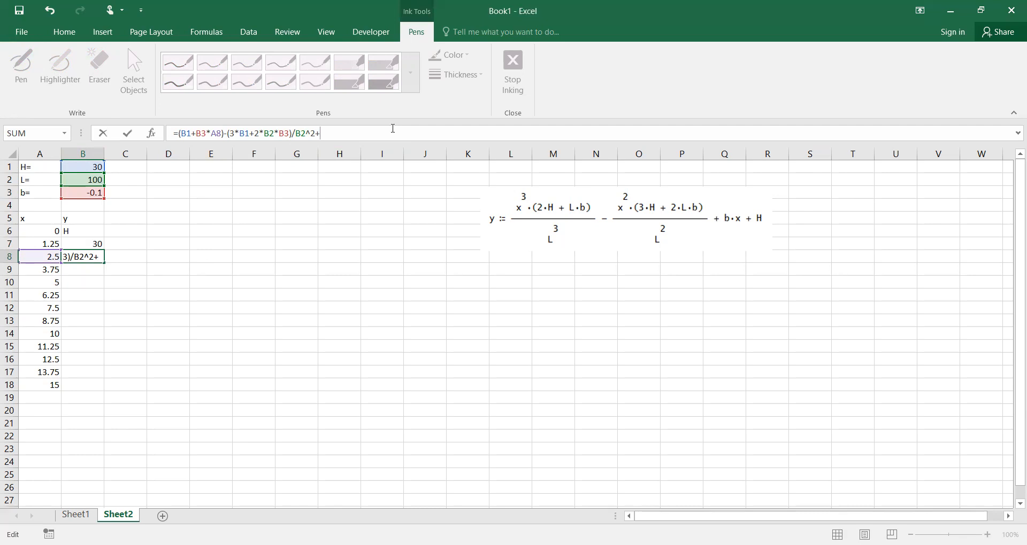
pyautogui.write('(2*')
pyautogui.click(96, 167)
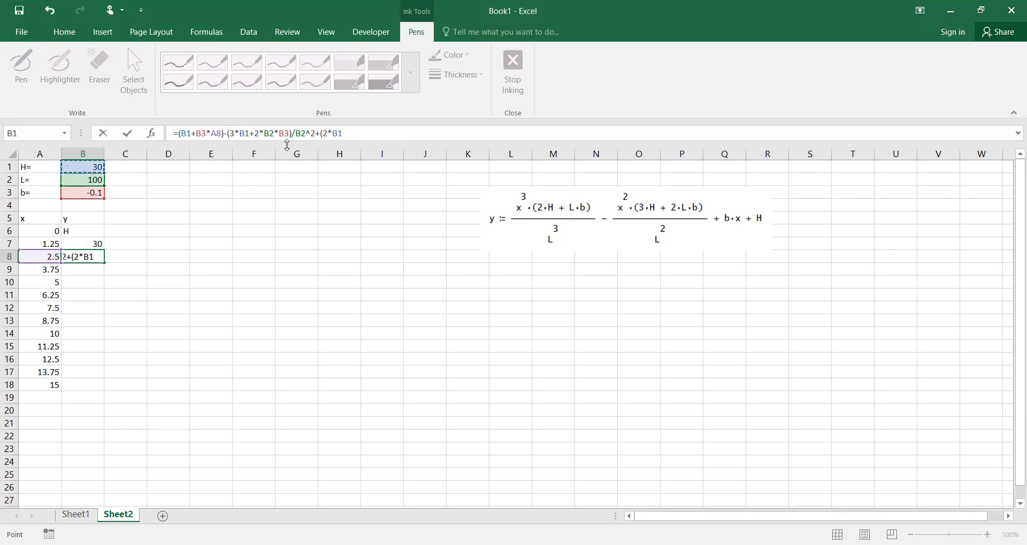
pyautogui.write('+')
pyautogui.click(92, 179)
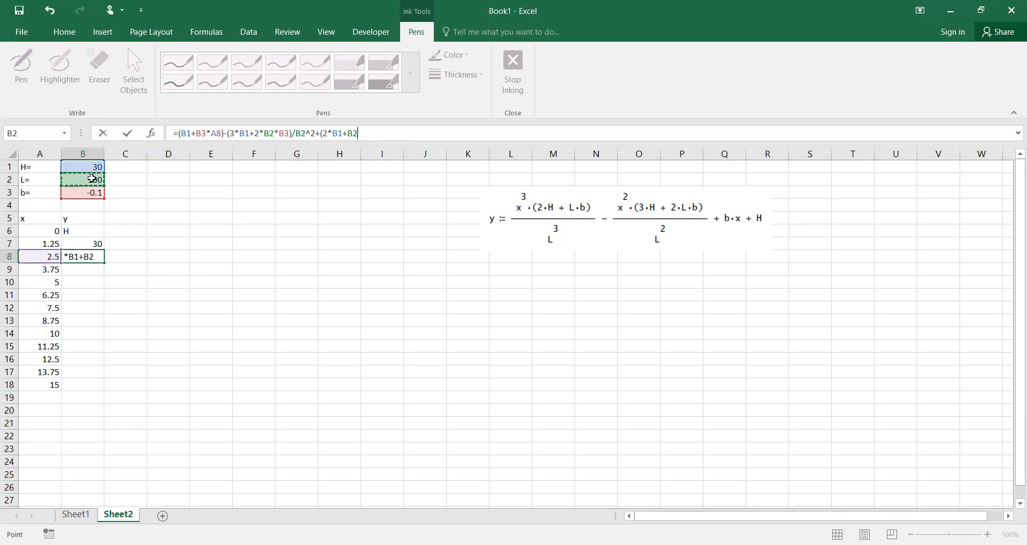
pyautogui.write('*')
pyautogui.click(84, 193)
pyautogui.write(')')
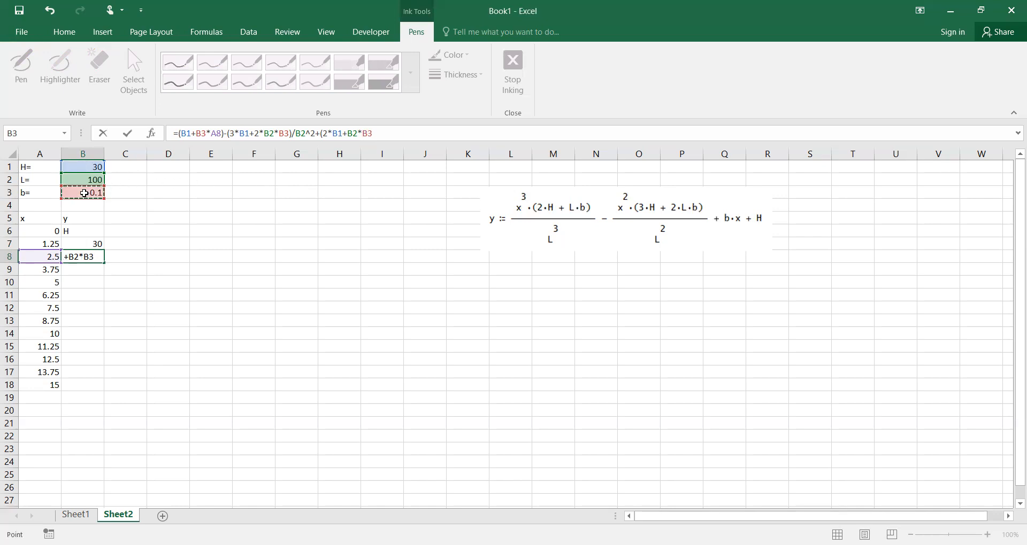
# - Complete the cubic term in B8 with /B2^3*A8^3 and enter the formula
pyautogui.write('/')
pyautogui.click(94, 180)
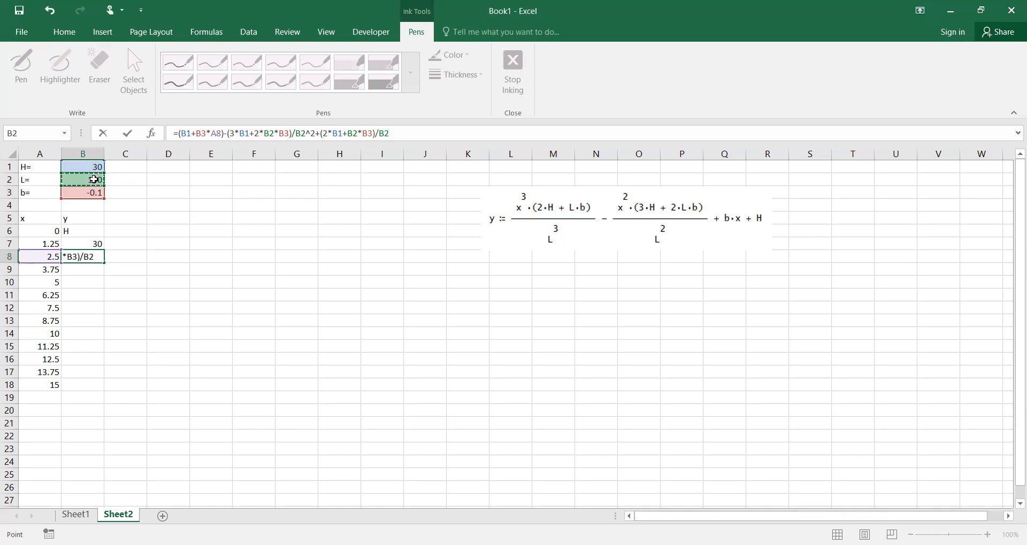
pyautogui.write('^3*')
pyautogui.click(45, 257)
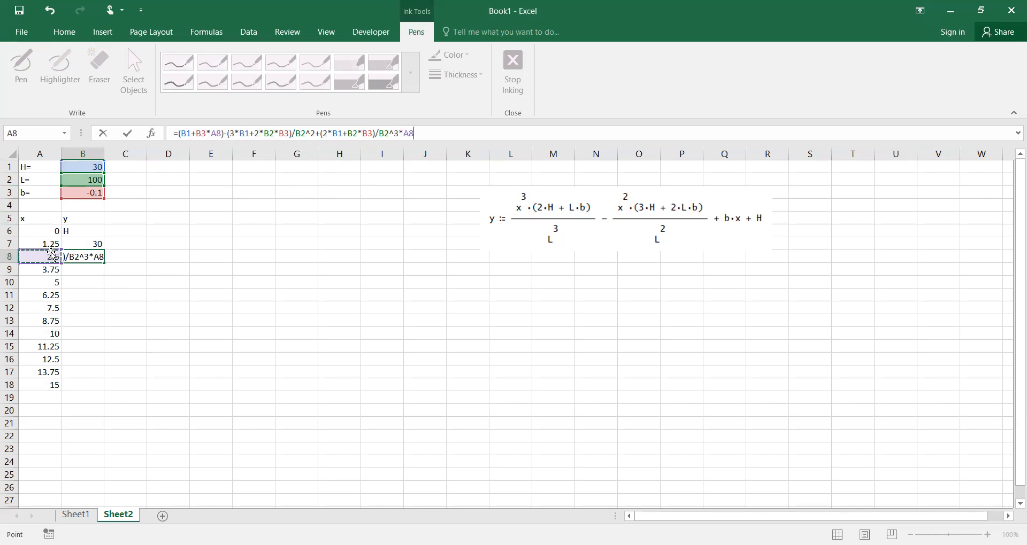
pyautogui.press('Return')
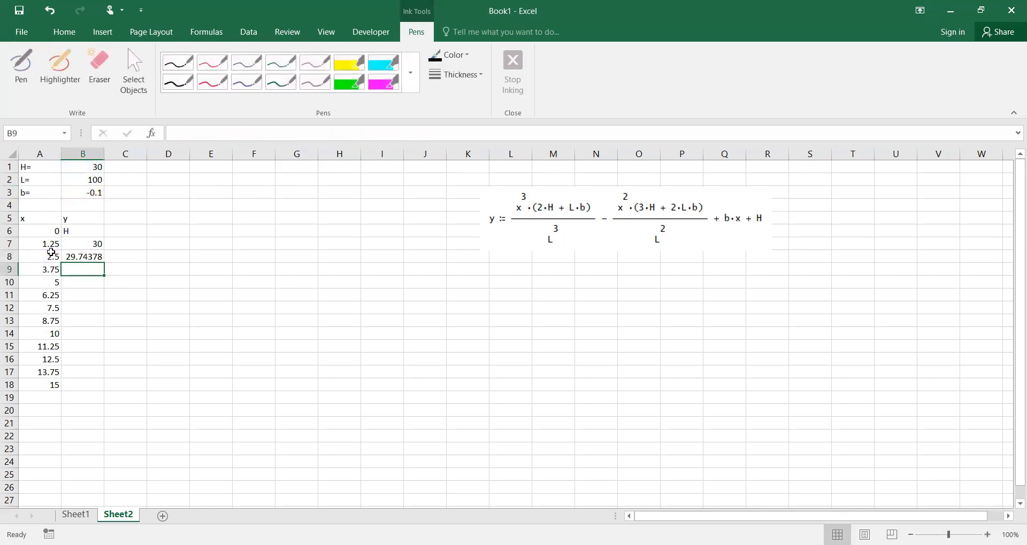
# - Make the B1 and B3 references in the first bracket of the B8 formula absolute, as $B$1 and $B$3
pyautogui.press('Up')
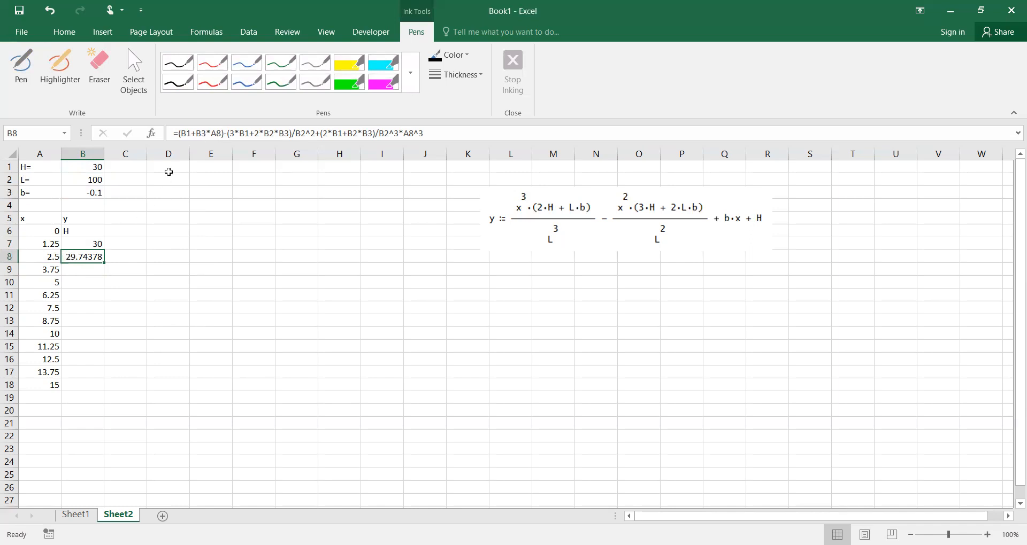
pyautogui.click(216, 133)
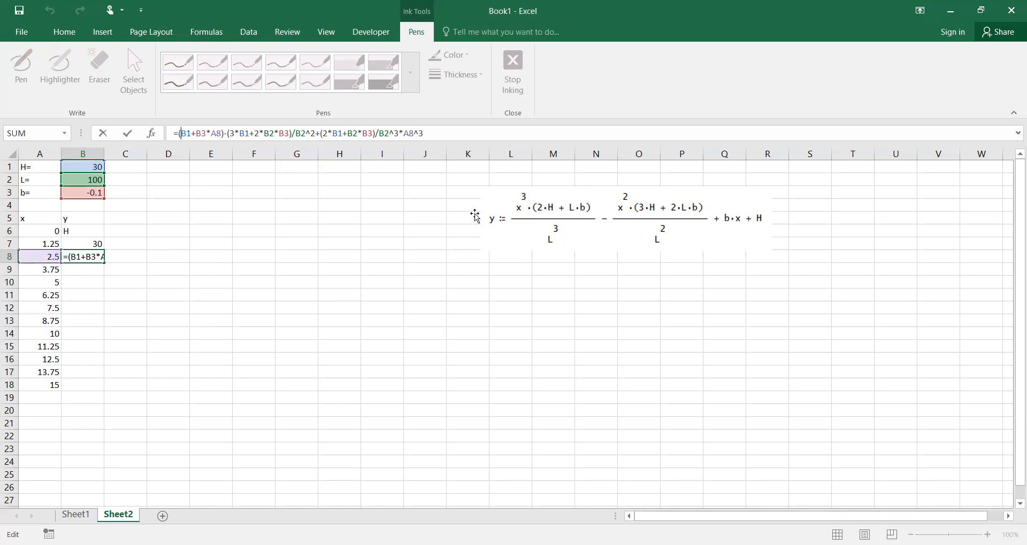
pyautogui.write('$B$1+')
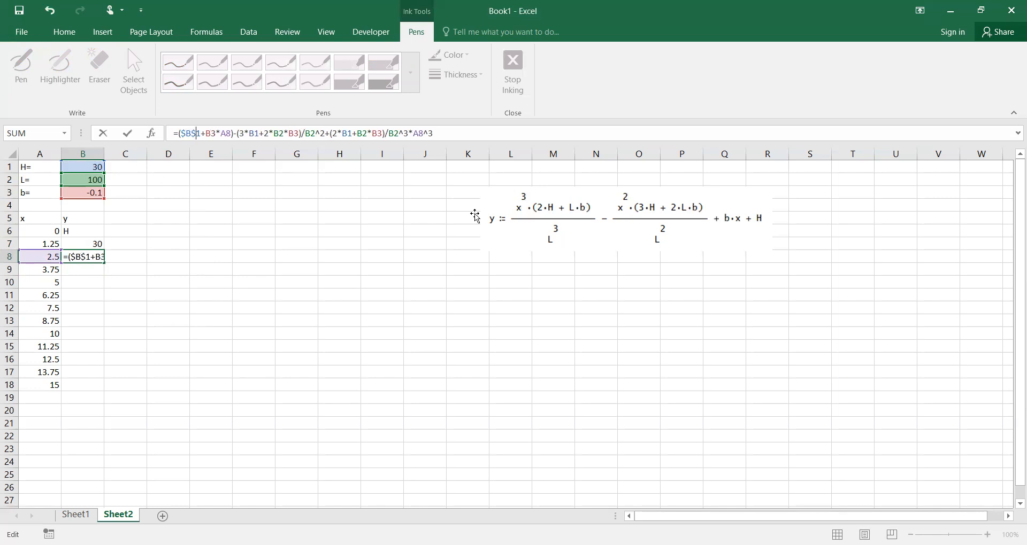
pyautogui.write('$')
pyautogui.press('Right')
pyautogui.write('$')
# - Make the B1 reference in the squared term's numerator of the B8 formula absolute, as $B$1
pyautogui.press('Right')
pyautogui.press('Right')
pyautogui.press('Right')
pyautogui.press('Right')
pyautogui.press('Right')
pyautogui.press('Right')
pyautogui.press('Right')
pyautogui.press('Right')
pyautogui.press('Right')
pyautogui.write('$')
pyautogui.press('Right')
pyautogui.write('$')
# - Make the B2 and B3 references in the squared term's numerator absolute, as $B$2 and $B$3
pyautogui.press('Right')
pyautogui.press('Right')
pyautogui.press('Right')
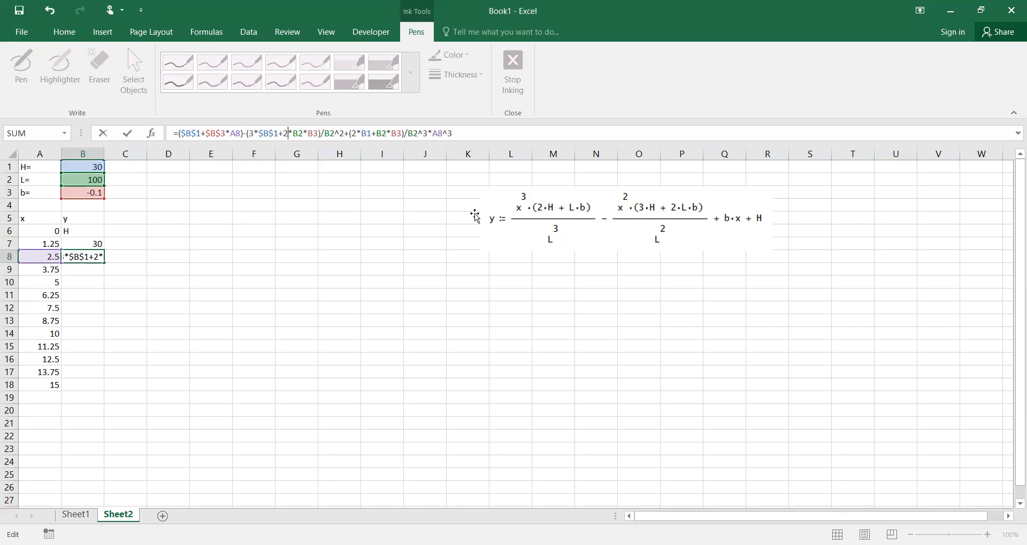
pyautogui.write('$')
pyautogui.press('Right')
pyautogui.write('$')
pyautogui.press('Right')
pyautogui.press('Right')
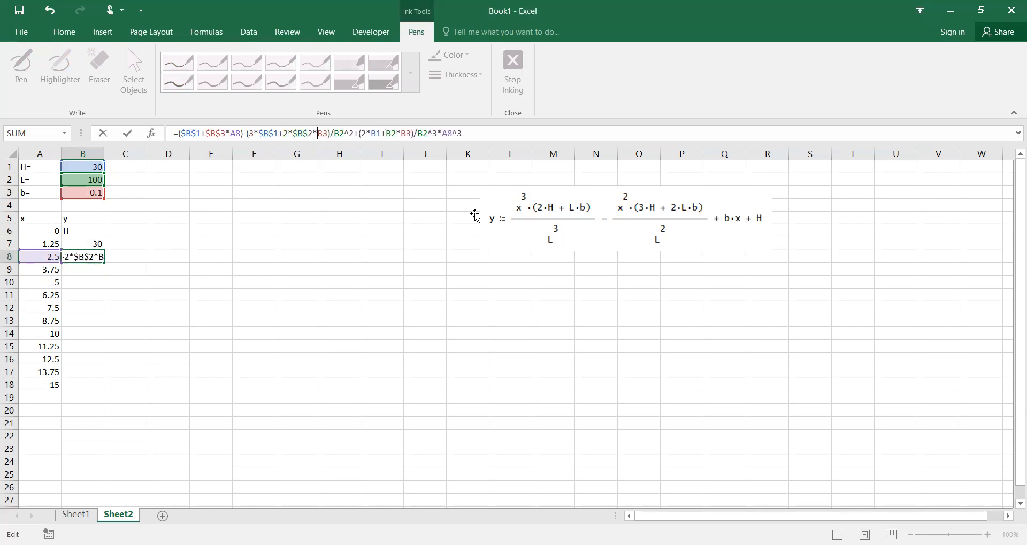
pyautogui.write('$')
pyautogui.press('Right')
pyautogui.write('$')
pyautogui.press('Right')
pyautogui.press('Right')
pyautogui.press('Right')
pyautogui.write('$')
pyautogui.press('Right')
pyautogui.write('$')
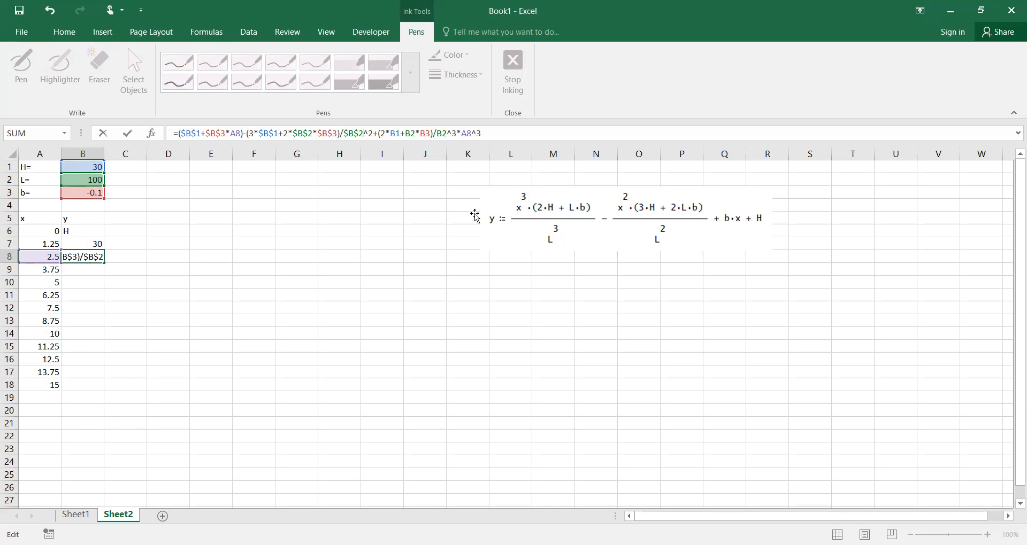
pyautogui.press('BackSpace')
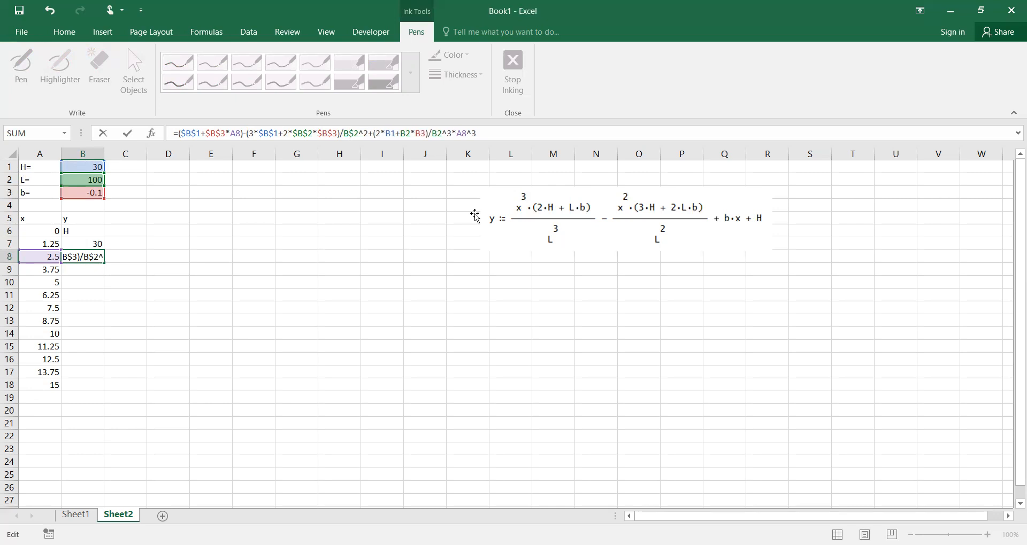
pyautogui.press('Delete')
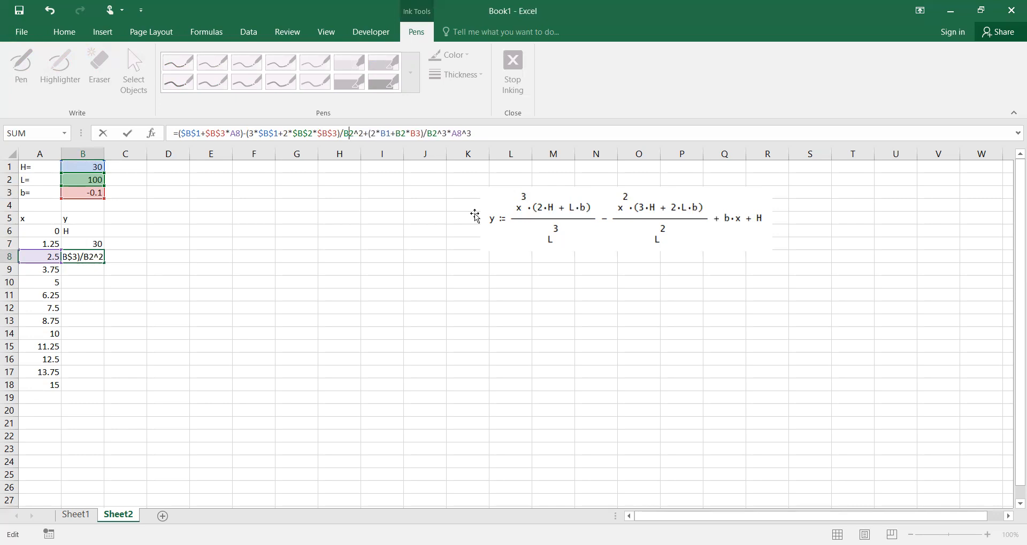
# - Make all references in the cubic term's numerator absolute, as (2*$B$1+$B$2*$B$3)
pyautogui.press('Right')
pyautogui.press('Right')
pyautogui.press('Right')
pyautogui.press('Right')
pyautogui.write('$B$')
pyautogui.press('Right')
pyautogui.write('$')
pyautogui.press('Right')
pyautogui.write('$')
pyautogui.press('Right')
pyautogui.write('$')
pyautogui.press('Right')
pyautogui.write('$')
pyautogui.press('Right')
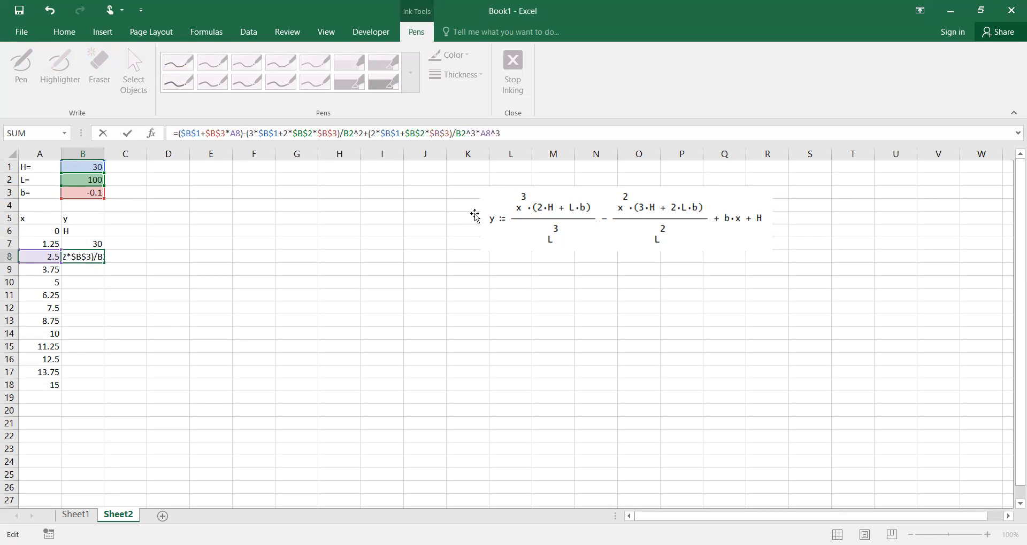
# - Make the cubic term's denominator reference absolute, as $B$2^3, and enter the B8 formula
pyautogui.write('$')
pyautogui.press('Right')
pyautogui.write('$')
pyautogui.press('Right')
pyautogui.press('Right')
pyautogui.press('Right')
pyautogui.press('Return')
# - Reopen the B8 formula and make the squared term's denominator reference absolute, as $B$2^2
pyautogui.press('Up')
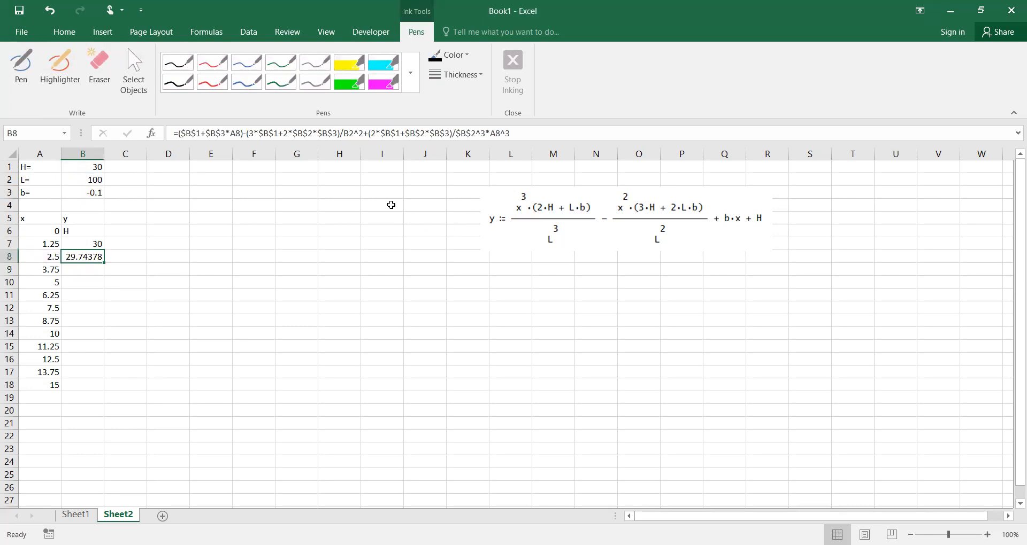
pyautogui.click(253, 134)
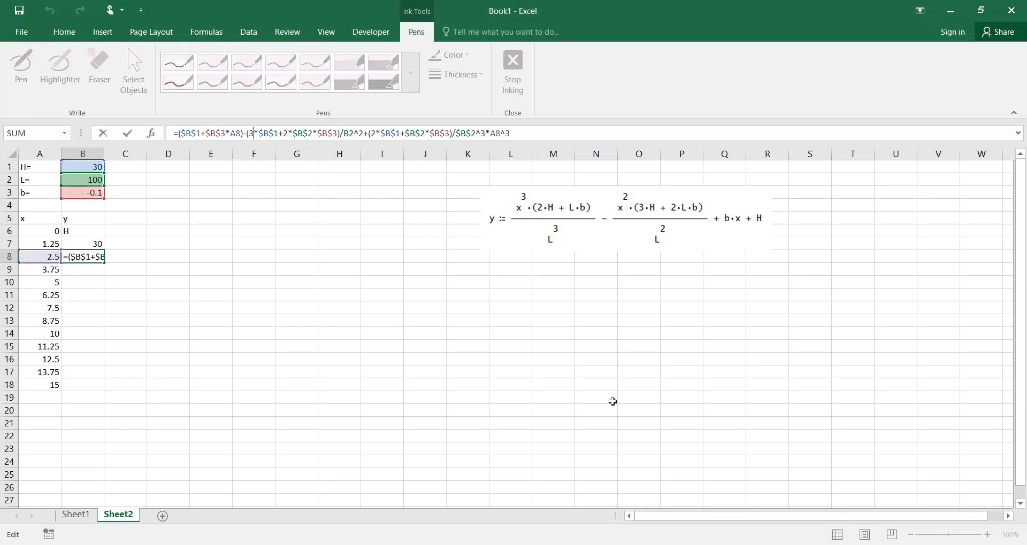
pyautogui.press('Left')
pyautogui.press('Right')
pyautogui.press('Right')
pyautogui.press('Right')
pyautogui.press('Right')
pyautogui.press('Right')
pyautogui.press('Right')
pyautogui.press('Right')
pyautogui.press('Right')
pyautogui.press('Right')
pyautogui.press('Right')
pyautogui.press('Right')
pyautogui.press('Right')
pyautogui.press('Right')
pyautogui.press('Right')
pyautogui.press('Right')
pyautogui.press('Right')
pyautogui.press('Left')
pyautogui.press('Left')
pyautogui.press('Left')
pyautogui.press('F4')
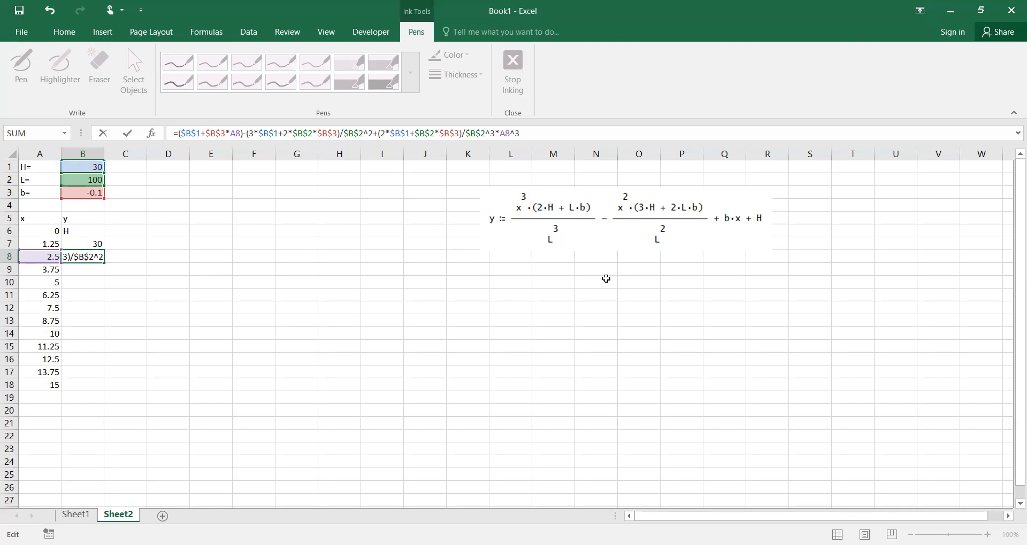
# - Insert the missing factor *A8^2 after $B$2^2 in the B8 formula and enter it
pyautogui.write('*')
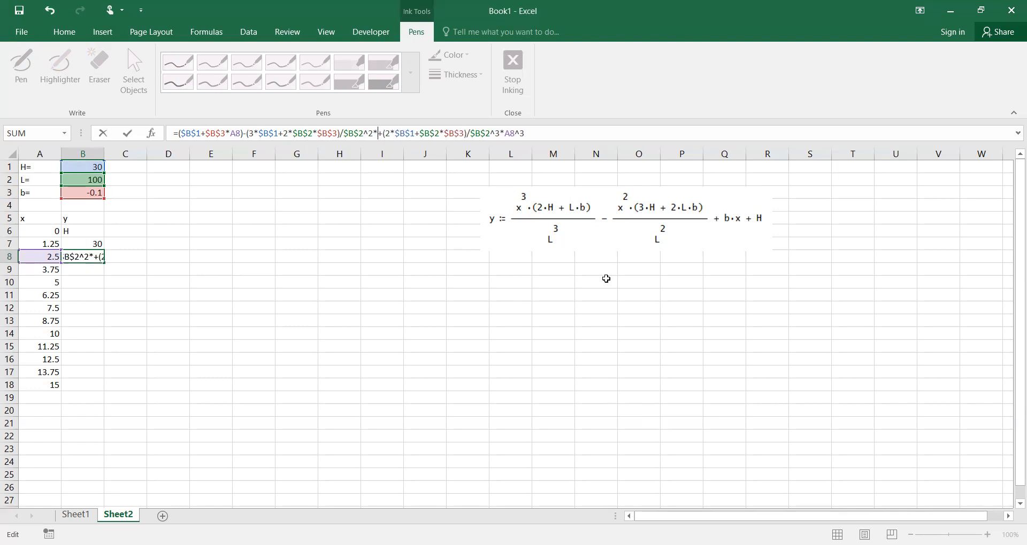
pyautogui.click(46, 255)
pyautogui.write('^2')
pyautogui.press('Return')
pyautogui.press('Up')
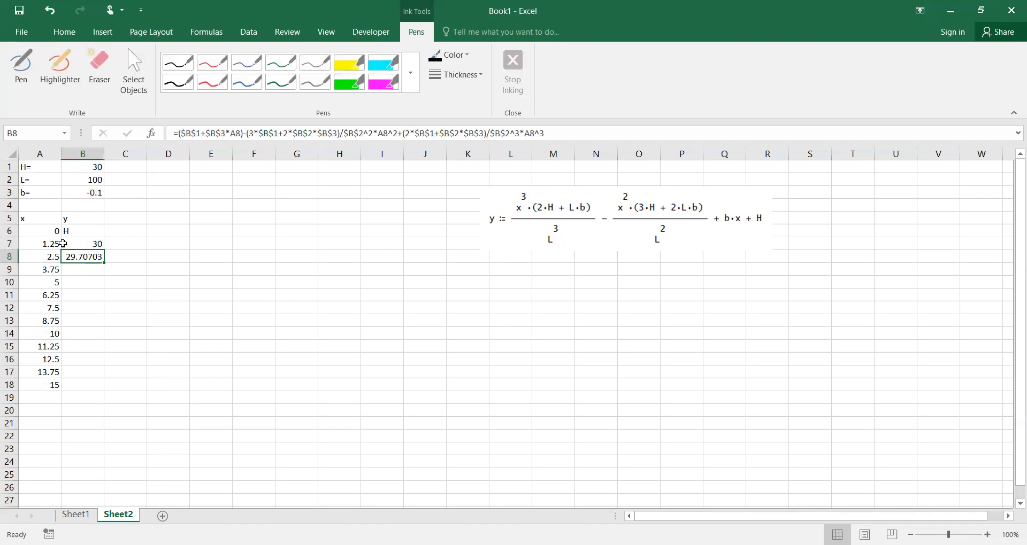
# - Copy the y formula from B8 into B9
pyautogui.press('Down')
pyautogui.hotkey('ctrl', 'c')
pyautogui.press('Down')
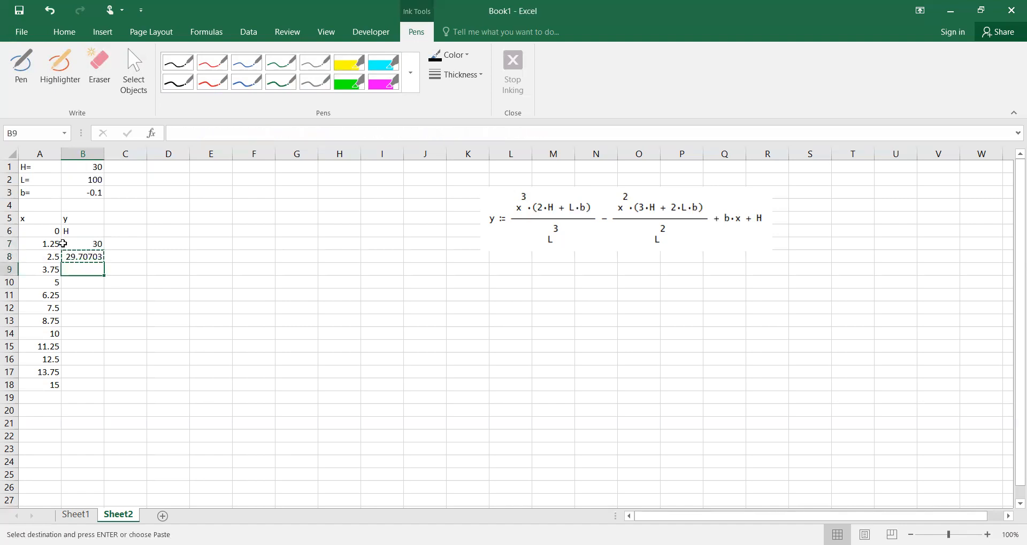
pyautogui.hotkey('ctrl', 'v')
# - Copy the y formula from B9 down to B10:B18
pyautogui.click(63, 244)
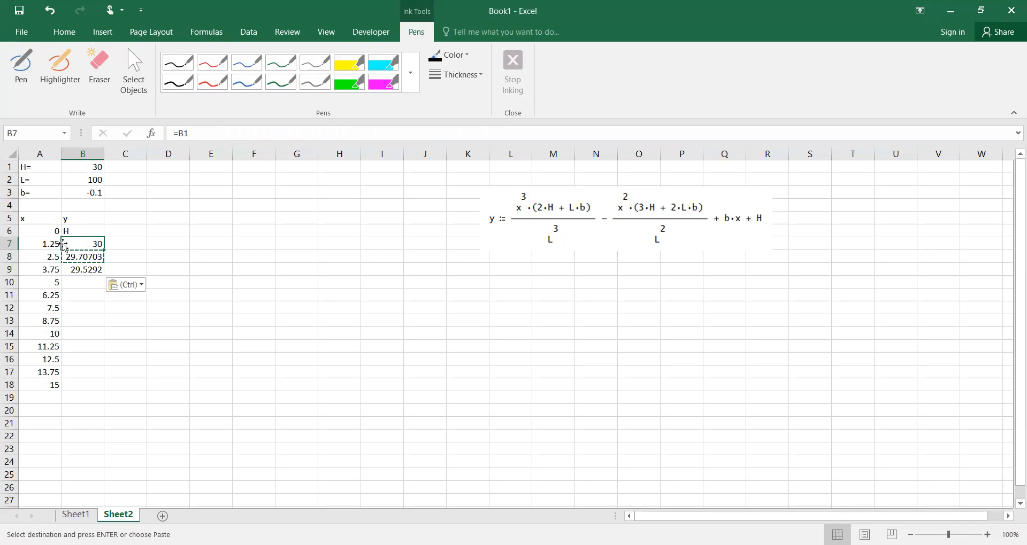
pyautogui.press('Down')
pyautogui.press('Down')
pyautogui.hotkey('ctrl', 'c')
pyautogui.press('Down')
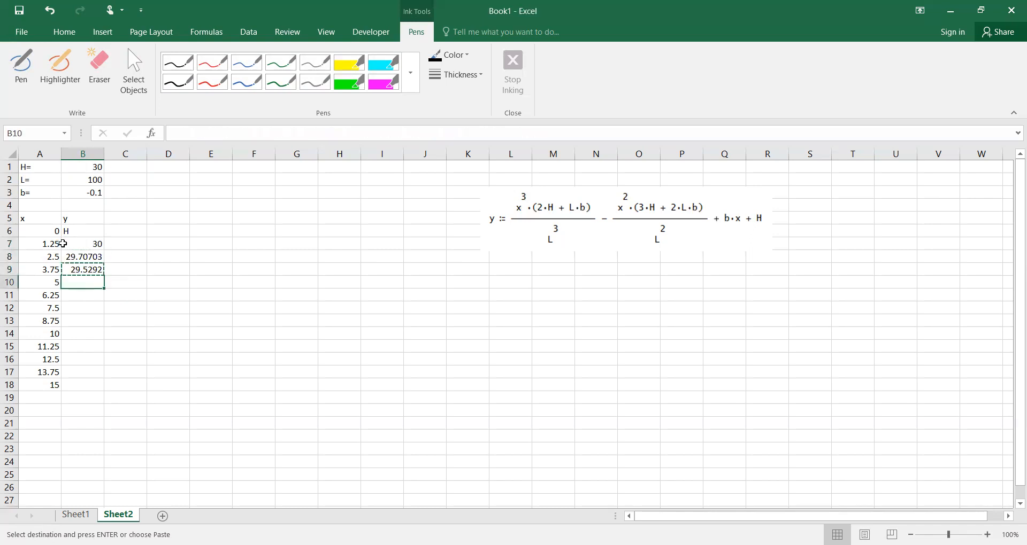
pyautogui.hotkey('shift', 'Down')
pyautogui.hotkey('shift', 'Down')
pyautogui.hotkey('shift', 'Down')
pyautogui.hotkey('shift', 'Down')
pyautogui.hotkey('shift', 'Down')
pyautogui.hotkey('shift', 'Down')
pyautogui.hotkey('shift', 'Down')
pyautogui.hotkey('shift', 'Down')
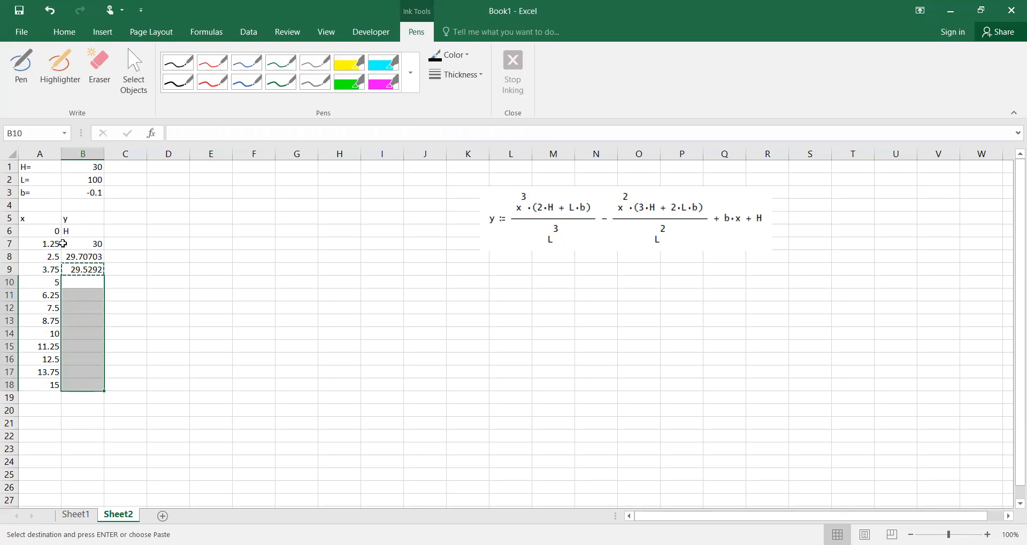
pyautogui.hotkey('ctrl', 'v')
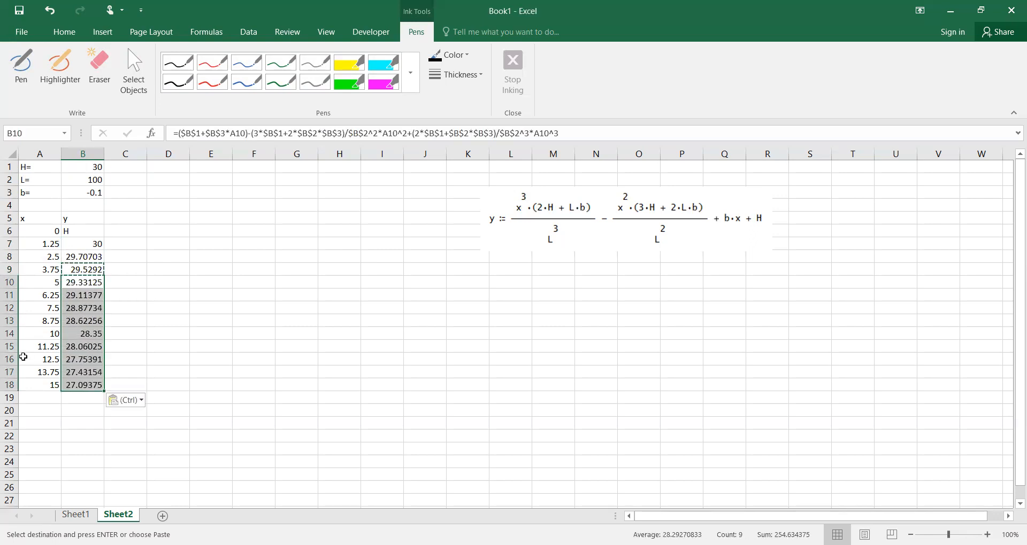
# - Copy the x and y formulas in A18:B18 down through row 101
pyautogui.click(240, 355)
pyautogui.click(50, 385)
pyautogui.doubleClick(50, 385)
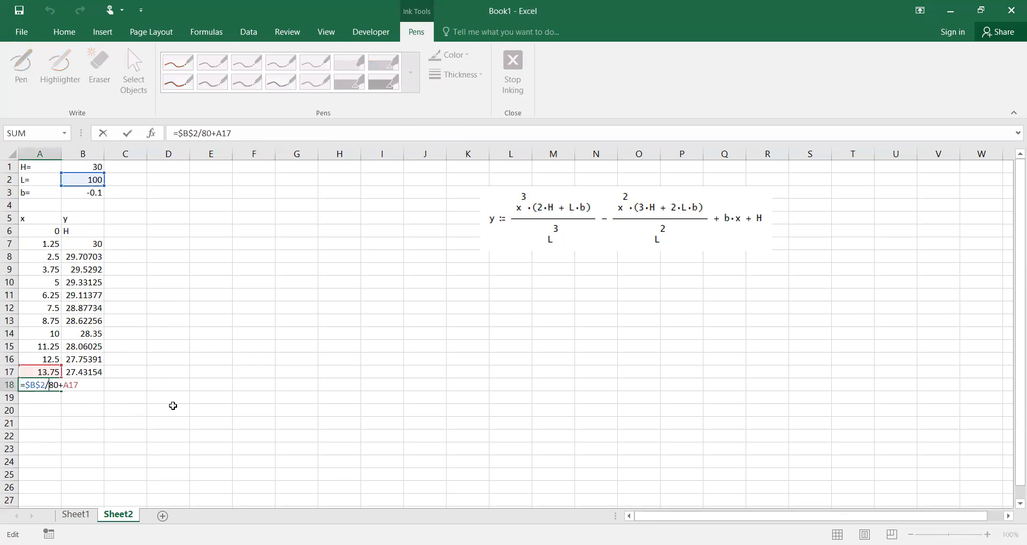
pyautogui.press('Escape')
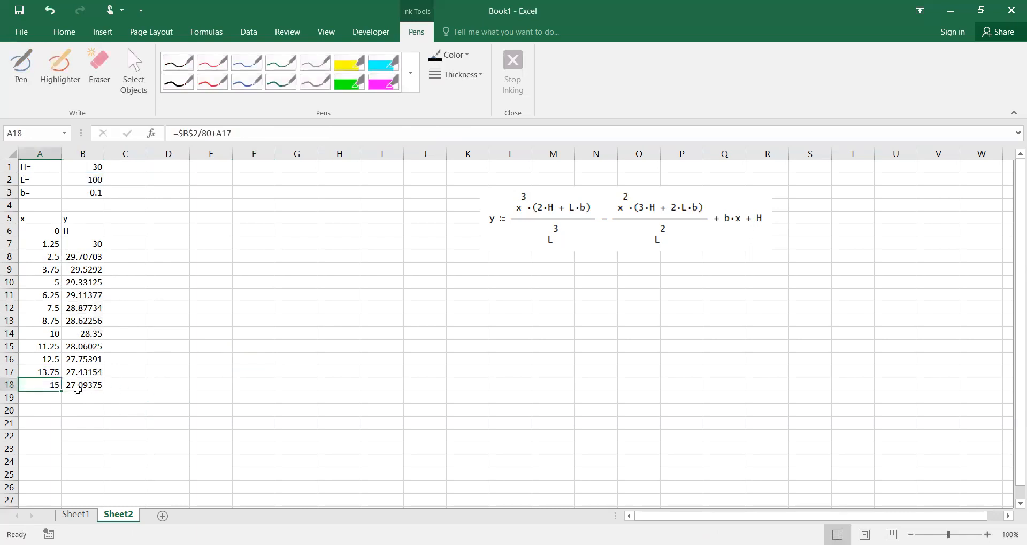
pyautogui.hotkey('shift', 'Right')
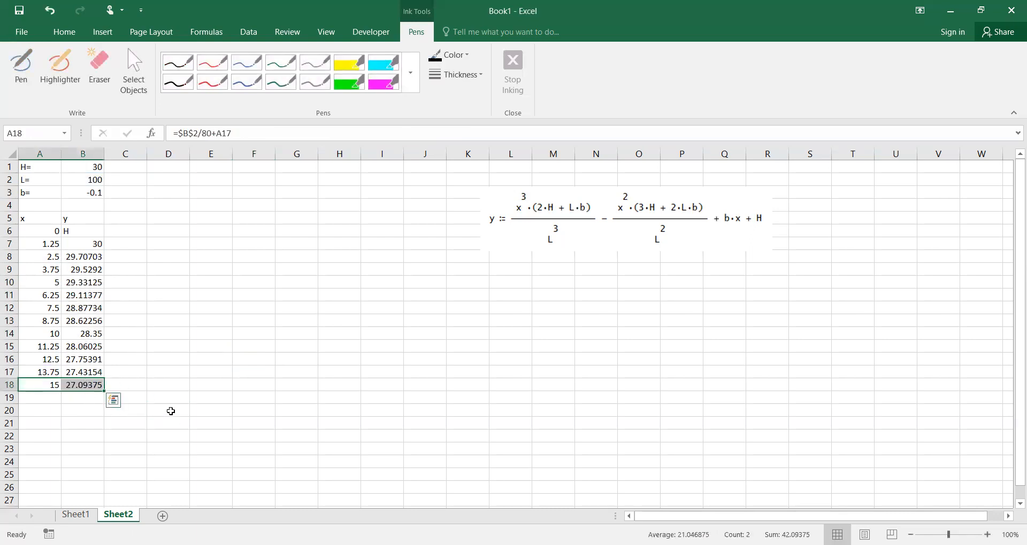
pyautogui.hotkey('ctrl', 'c')
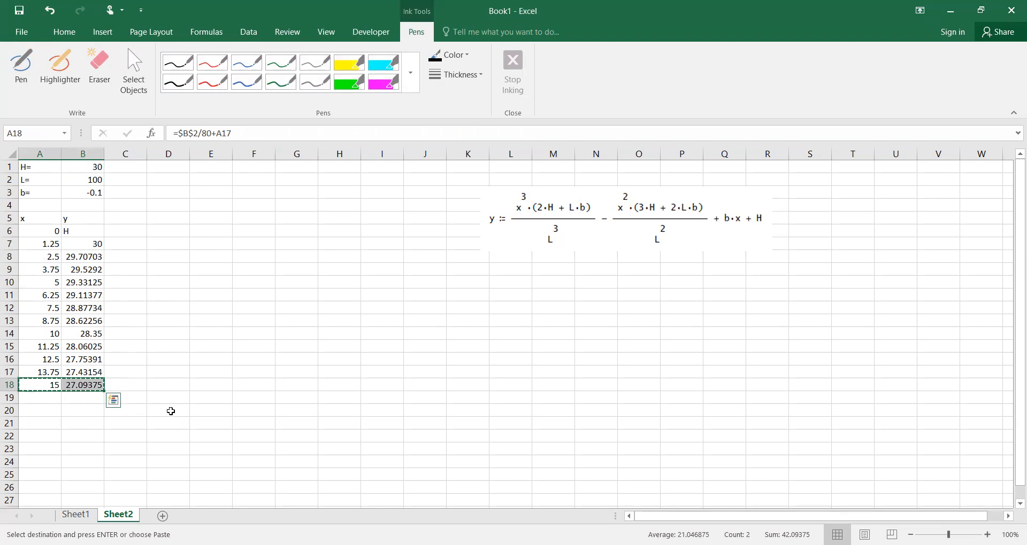
pyautogui.hotkey('shift', 'Down')
pyautogui.hotkey('shift', 'Down')
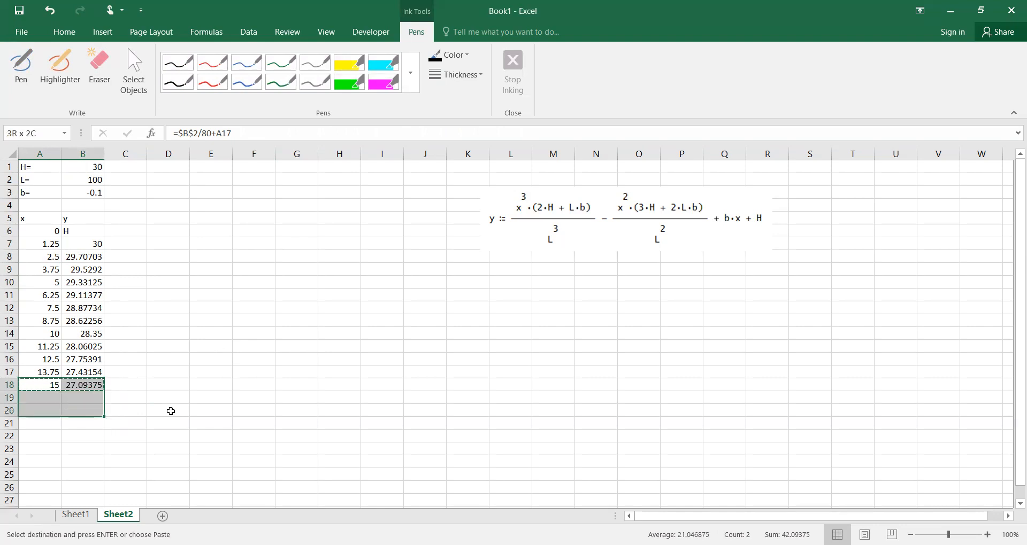
pyautogui.hotkey('shift', 'pagedown')
pyautogui.hotkey('shift', 'pagedown')
pyautogui.hotkey('shift', 'pagedown')
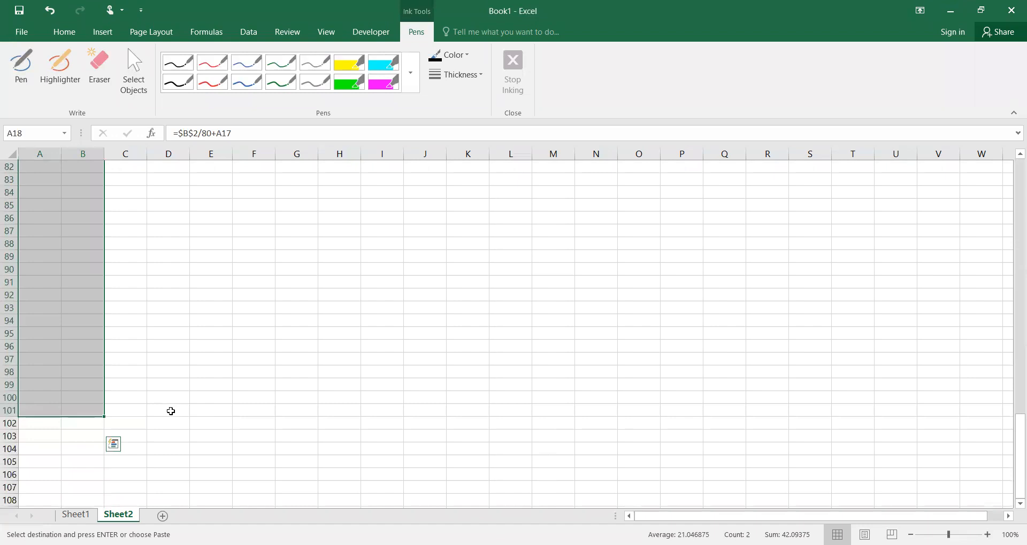
pyautogui.hotkey('ctrl', 'BackSpace')
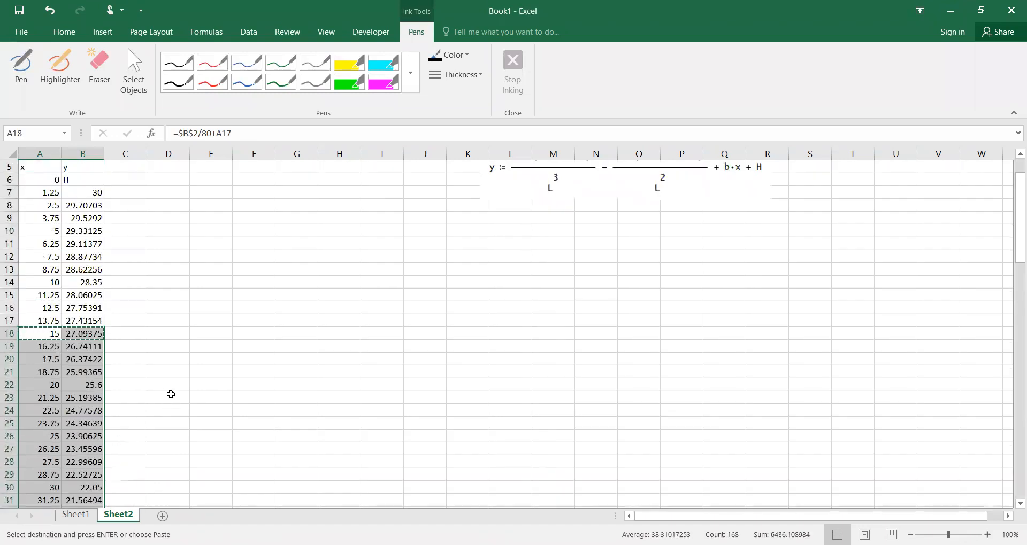
# - Clear the surplus x and y rows beyond x = 100, covering A87:B103
pyautogui.scroll(-12, 170, 395)
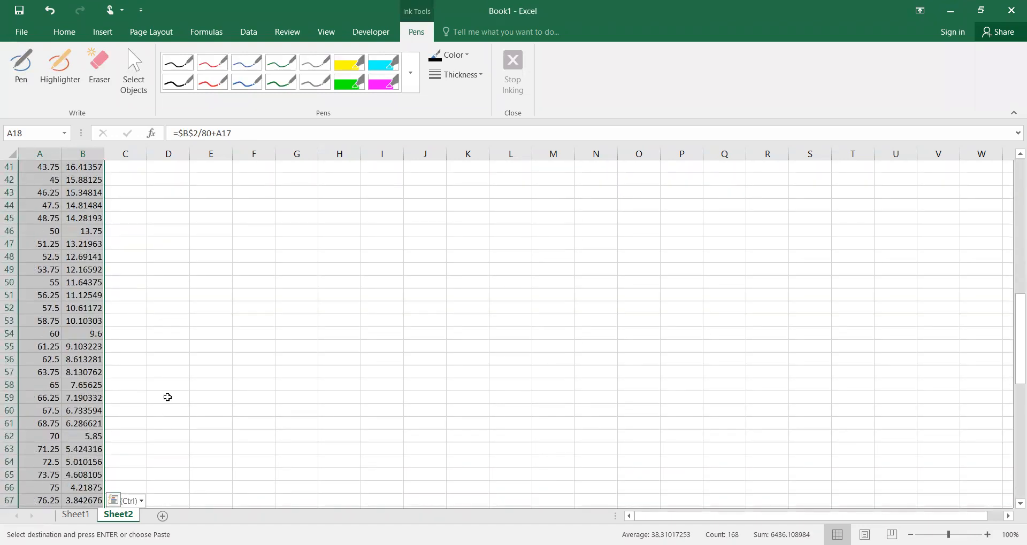
pyautogui.scroll(-4, 167, 398)
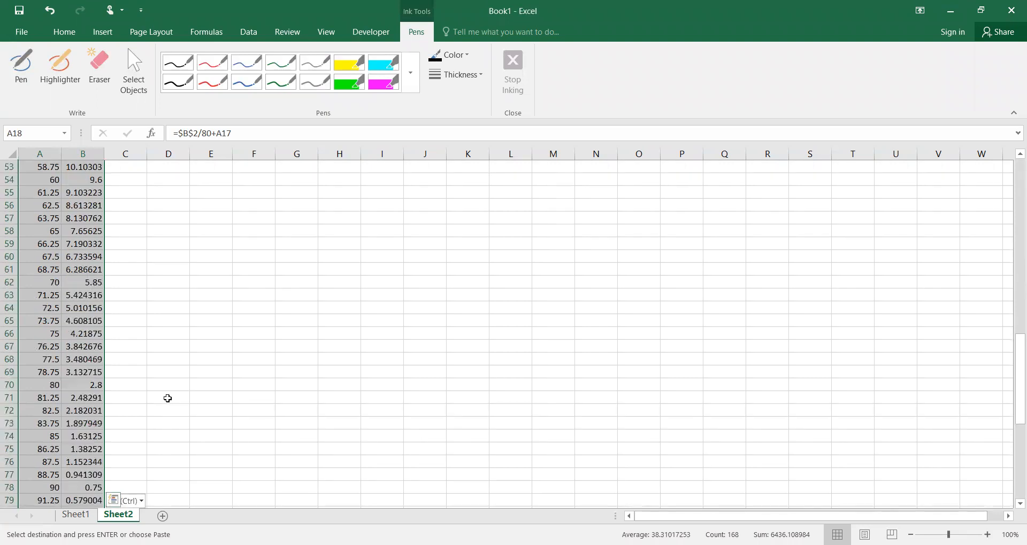
pyautogui.scroll(-4, 167, 398)
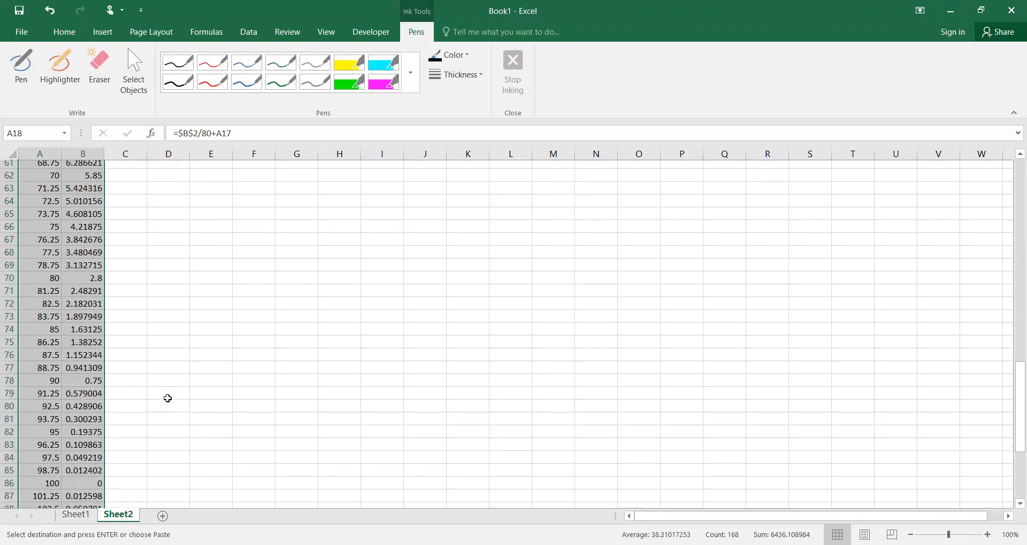
pyautogui.moveTo(49, 451); pyautogui.dragTo(83, 500)
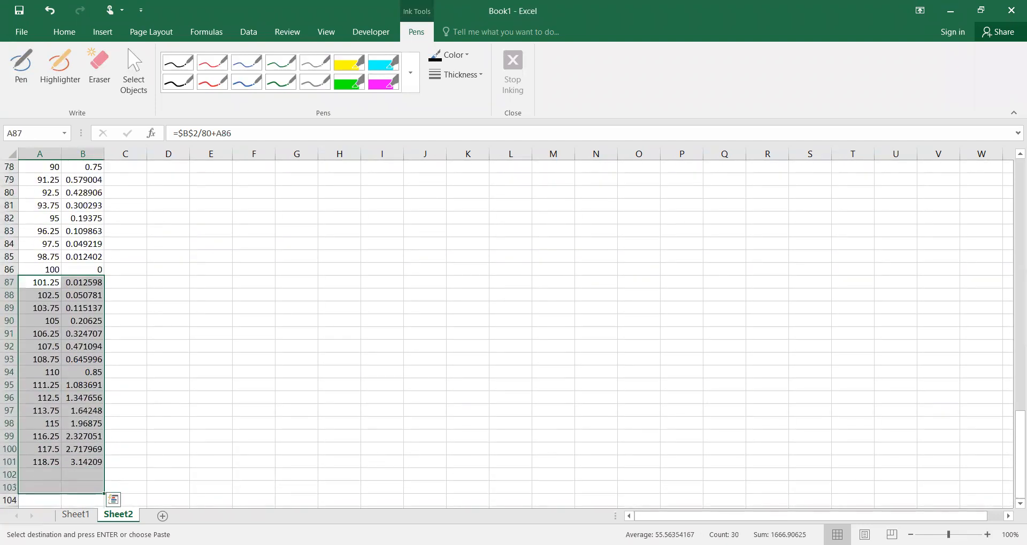
pyautogui.press('Delete')
# - Replace the H text in B6, the y cell for x = 0, with the formula =B1
pyautogui.scroll(20, 277, 366)
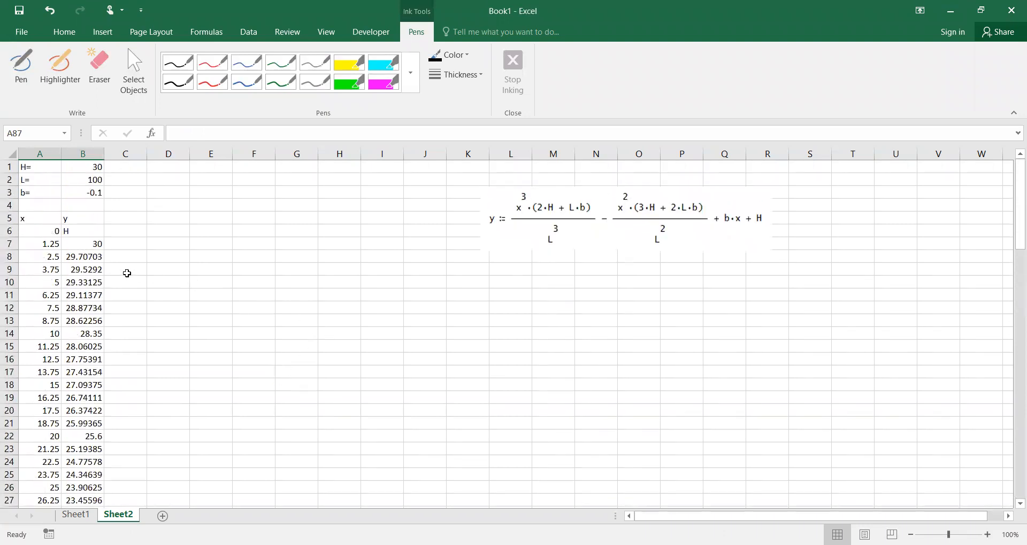
pyautogui.click(83, 241)
pyautogui.click(86, 230)
pyautogui.write('=')
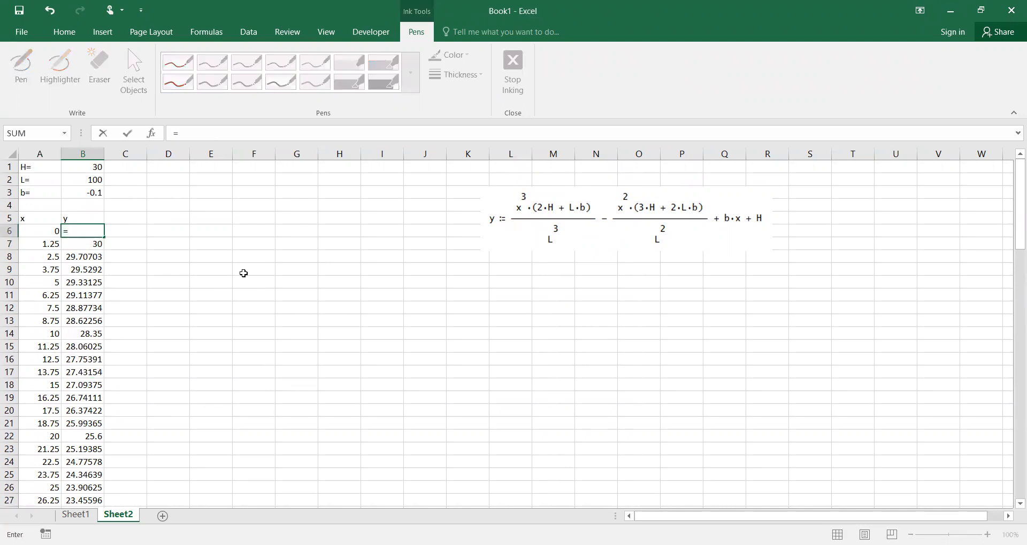
pyautogui.click(86, 166)
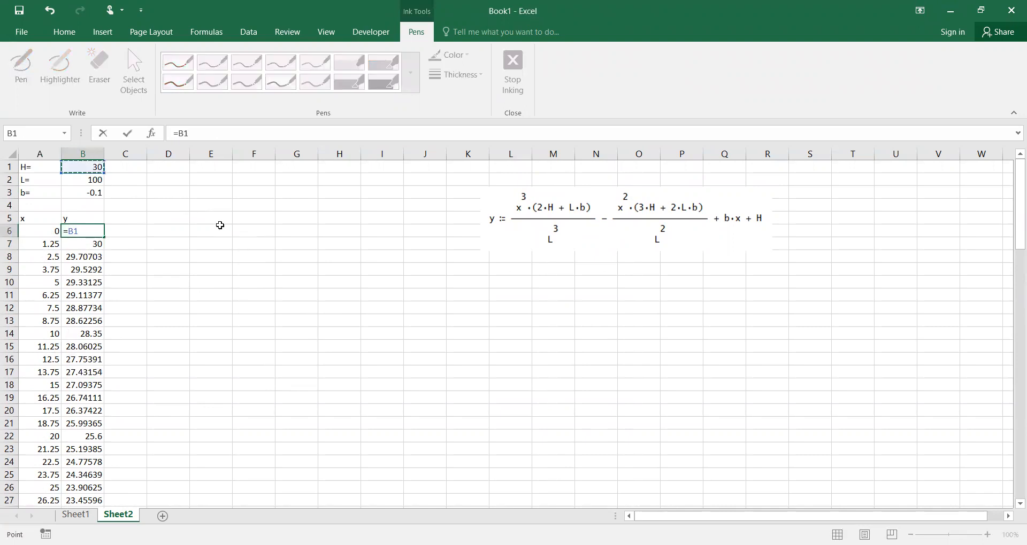
pyautogui.press('Return')
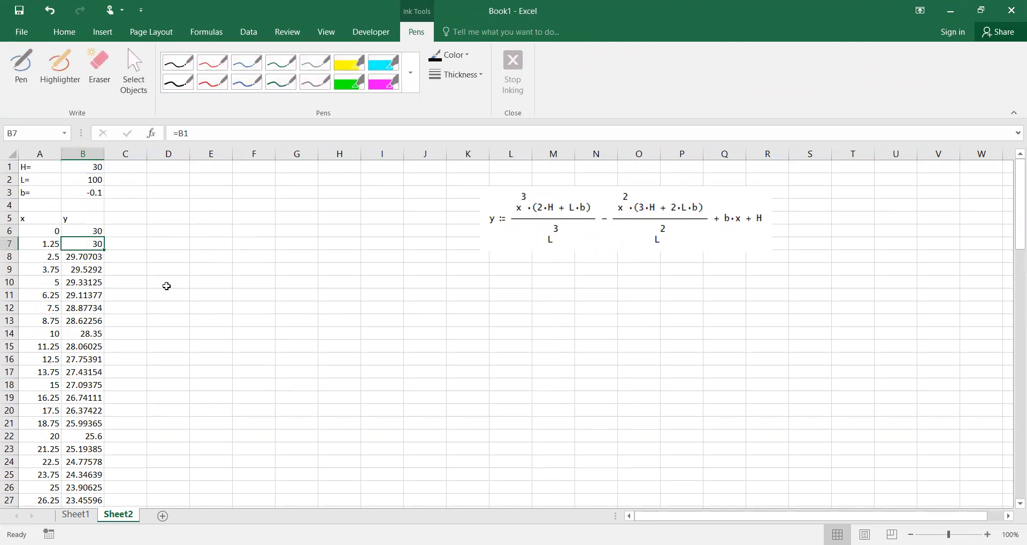
pyautogui.click(83, 231)
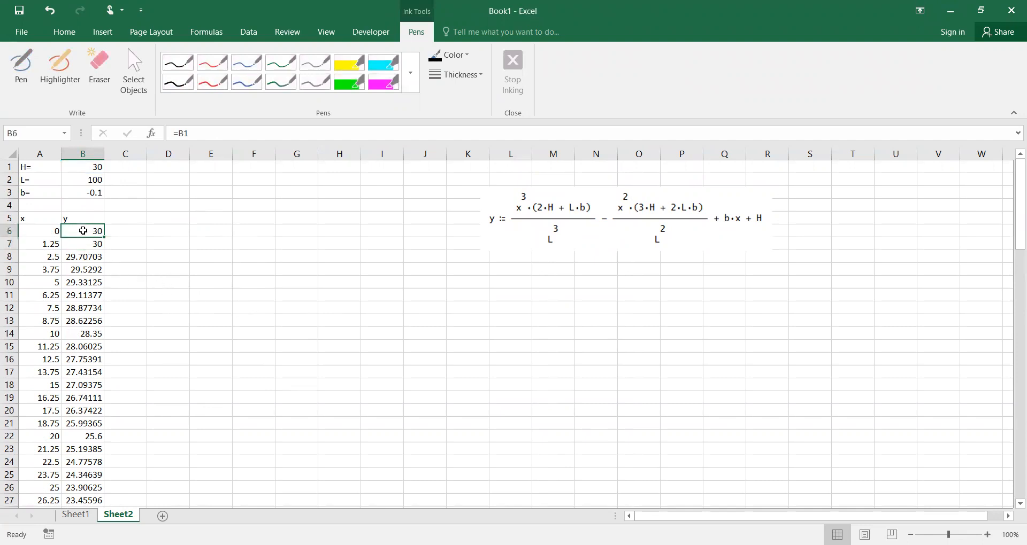
# - Copy the y formula from B9 up into B8, B7 and B6, replacing the =B1 references
pyautogui.click(82, 244)
pyautogui.click(82, 266)
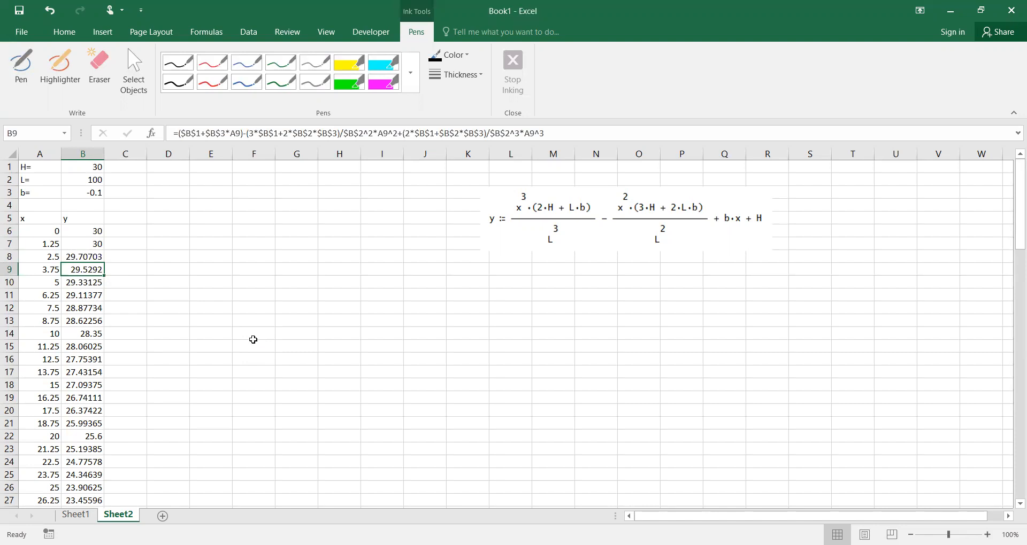
pyautogui.hotkey('ctrl', 'c')
pyautogui.press('Up')
pyautogui.hotkey('ctrl', 'v')
pyautogui.press('Up')
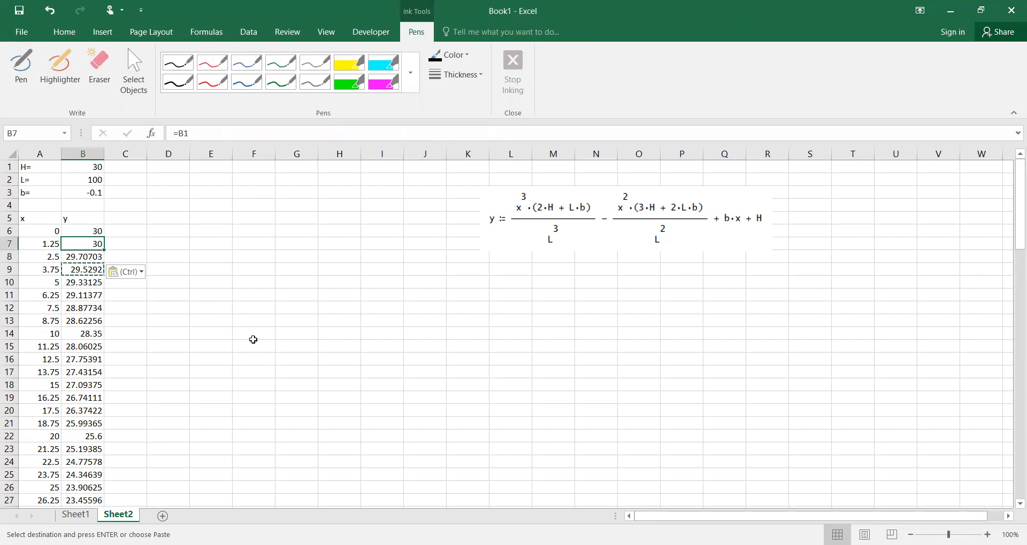
pyautogui.hotkey('ctrl', 'v')
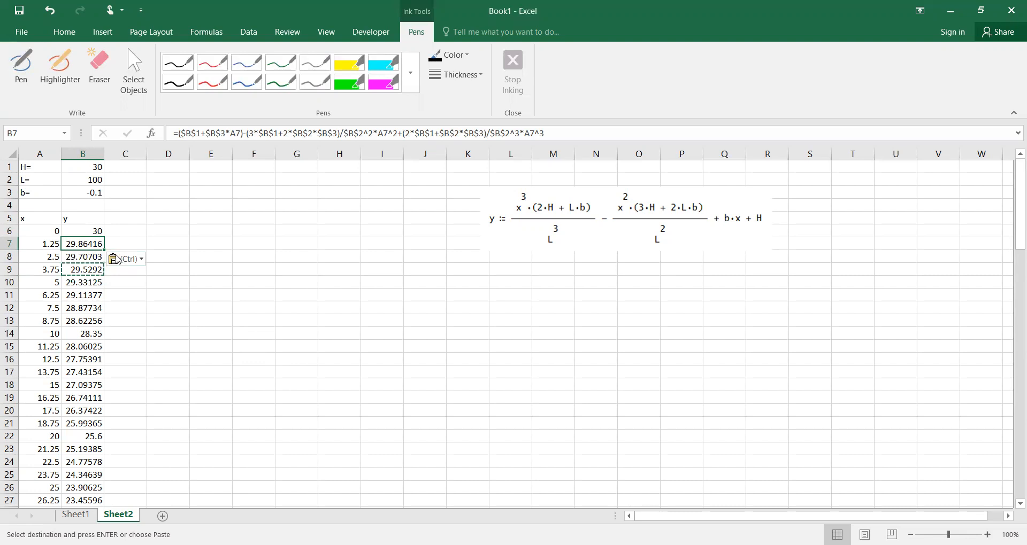
pyautogui.press('Up')
pyautogui.hotkey('ctrl', 'v')
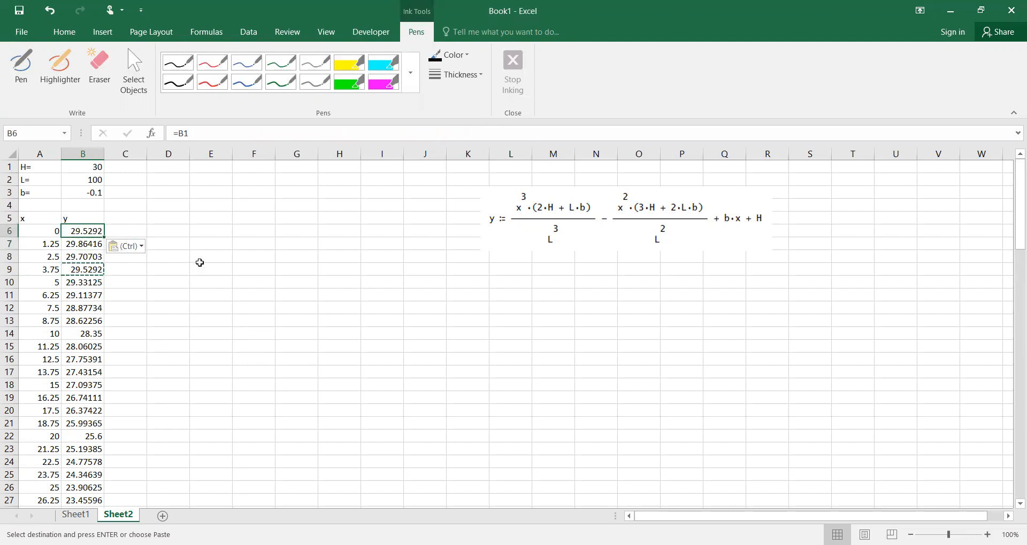
pyautogui.click(330, 332)
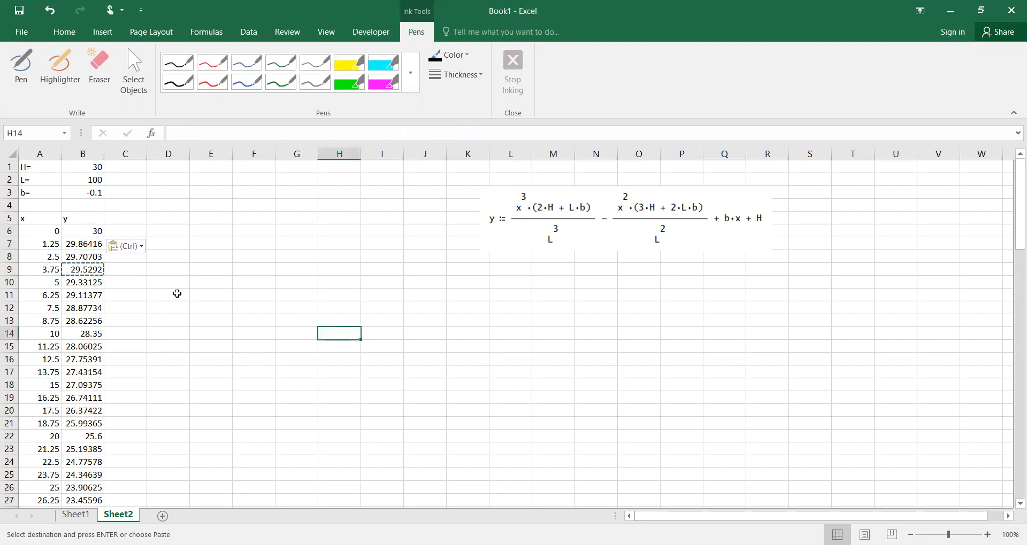
pyautogui.click(209, 271)
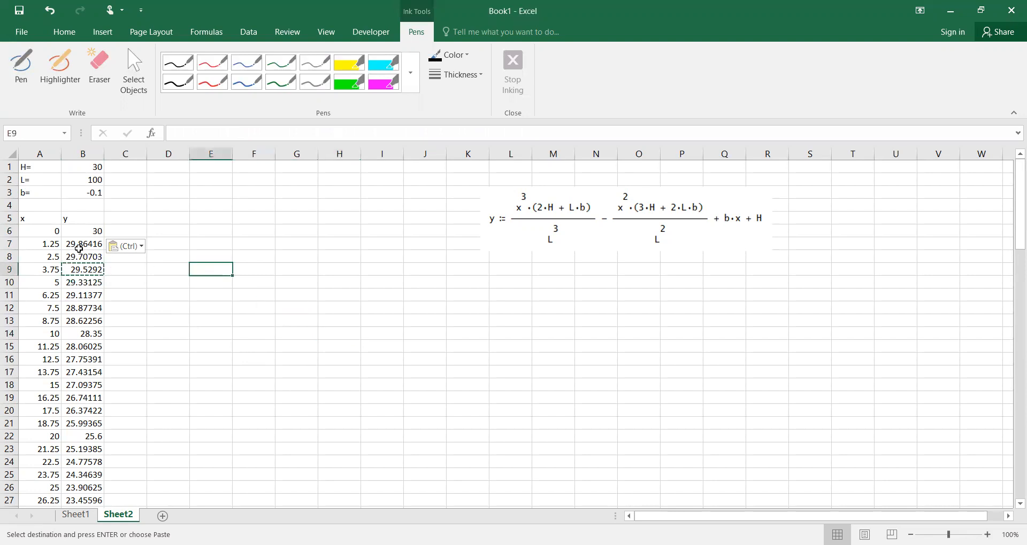
# - Insert the recommended scatter chart of the x and y data in A6:B86
pyautogui.moveTo(57, 232); pyautogui.dragTo(96, 487)
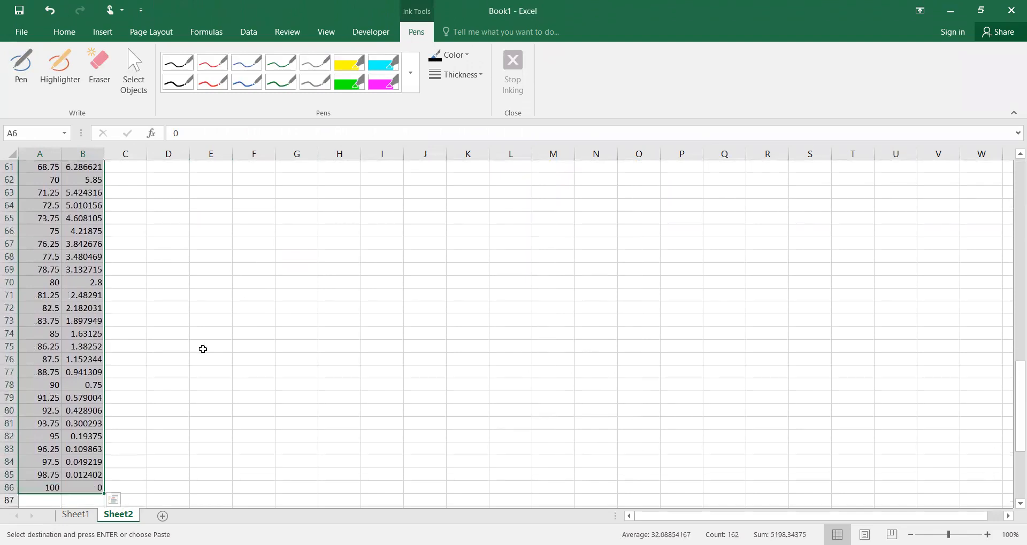
pyautogui.scroll(20, 219, 335)
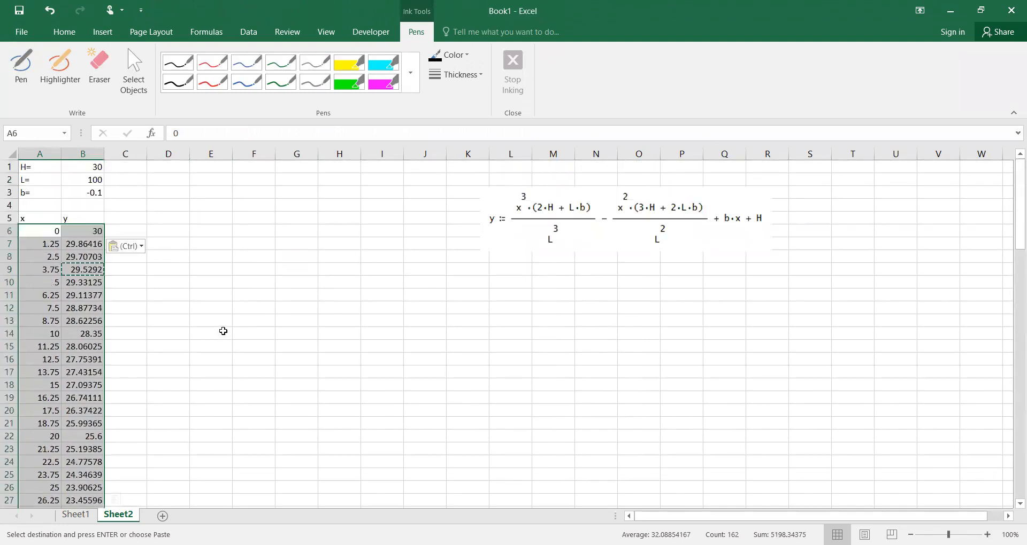
pyautogui.click(103, 35)
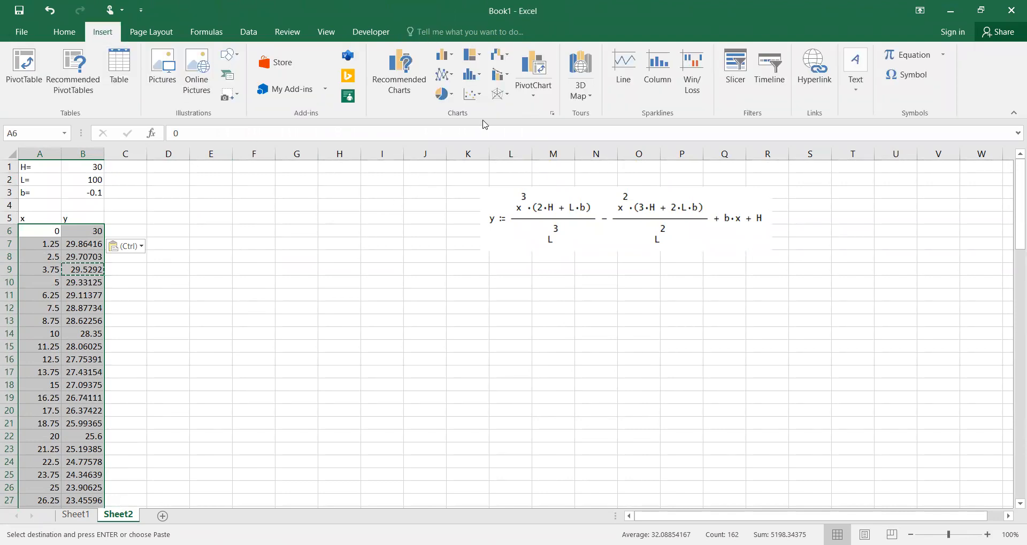
pyautogui.click(415, 89)
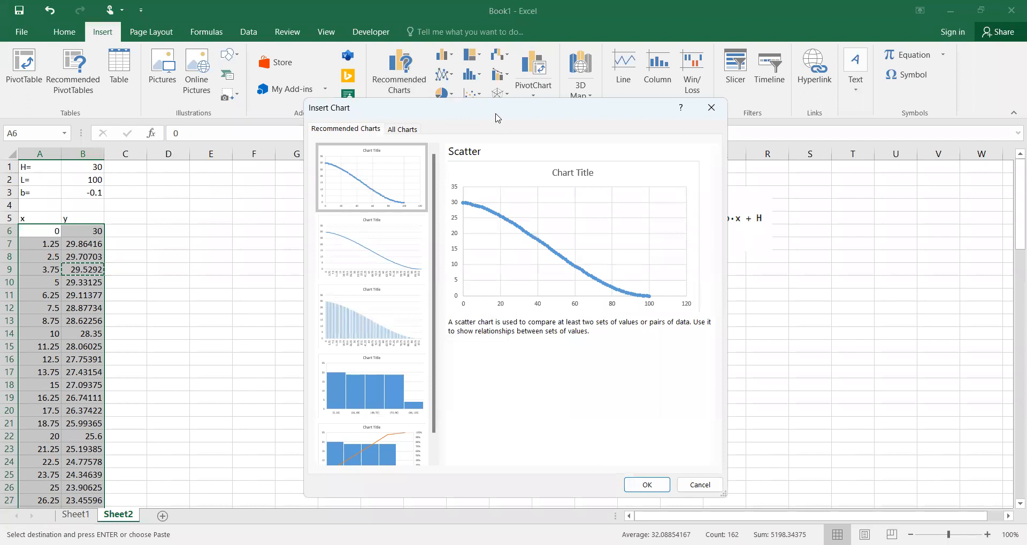
pyautogui.moveTo(497, 118); pyautogui.dragTo(361, 188)
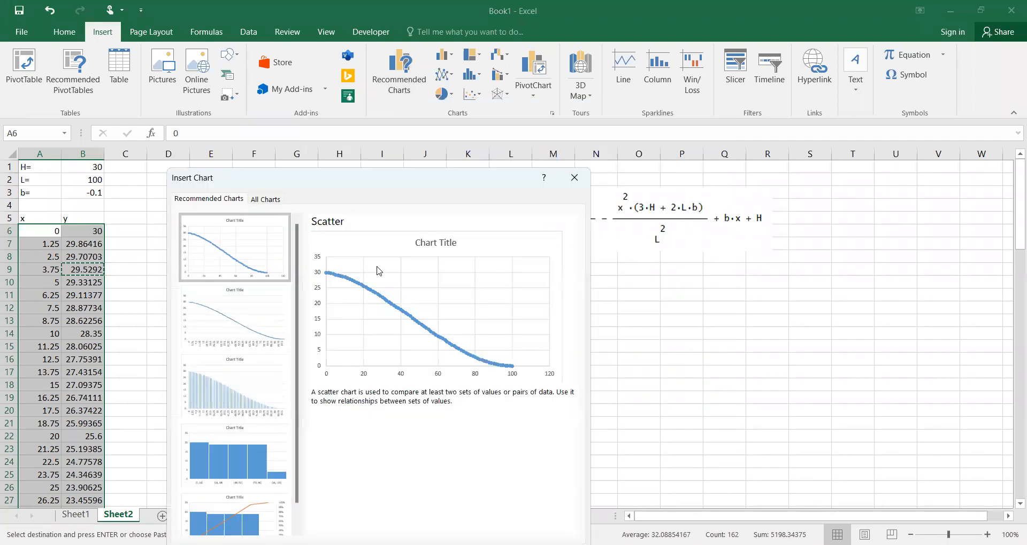
pyautogui.click(241, 253)
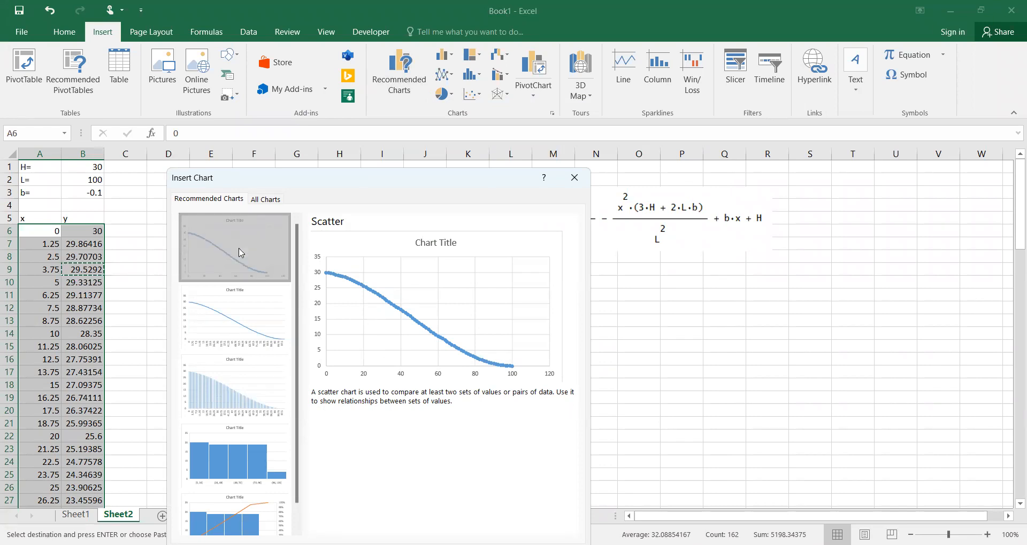
pyautogui.doubleClick(383, 280)
# - Delete the title of the new scatter chart
pyautogui.moveTo(475, 252); pyautogui.dragTo(427, 269)
pyautogui.click(404, 270)
pyautogui.press('Delete')
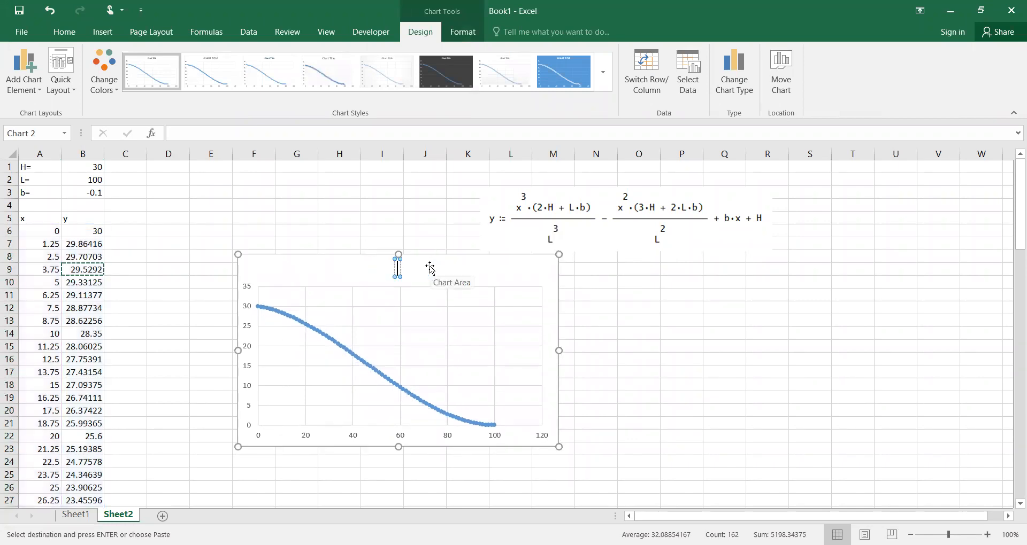
pyautogui.moveTo(665, 320); pyautogui.dragTo(664, 310)
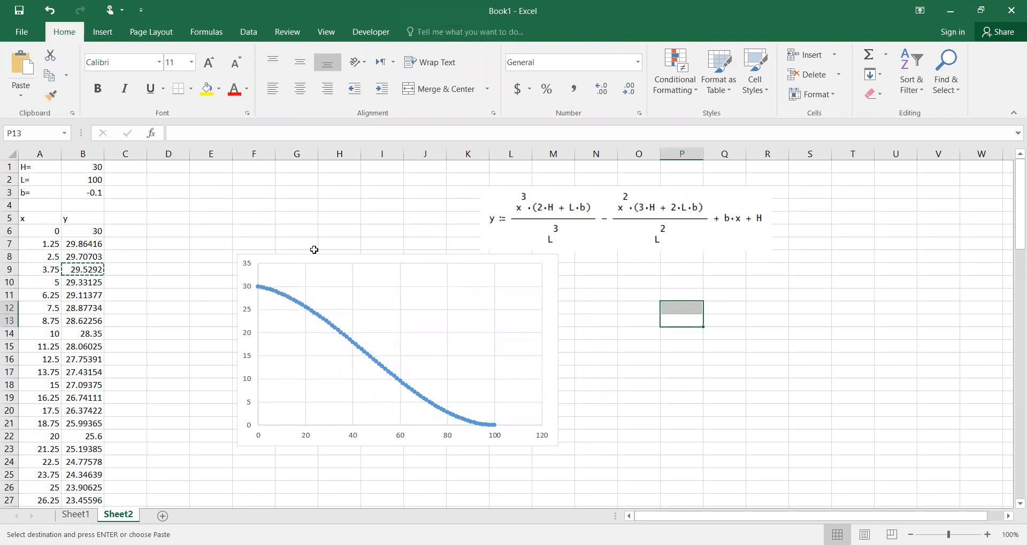
# - Apply quick Layout 1 to the scatter chart and delete its Series1 legend
pyautogui.click(371, 292)
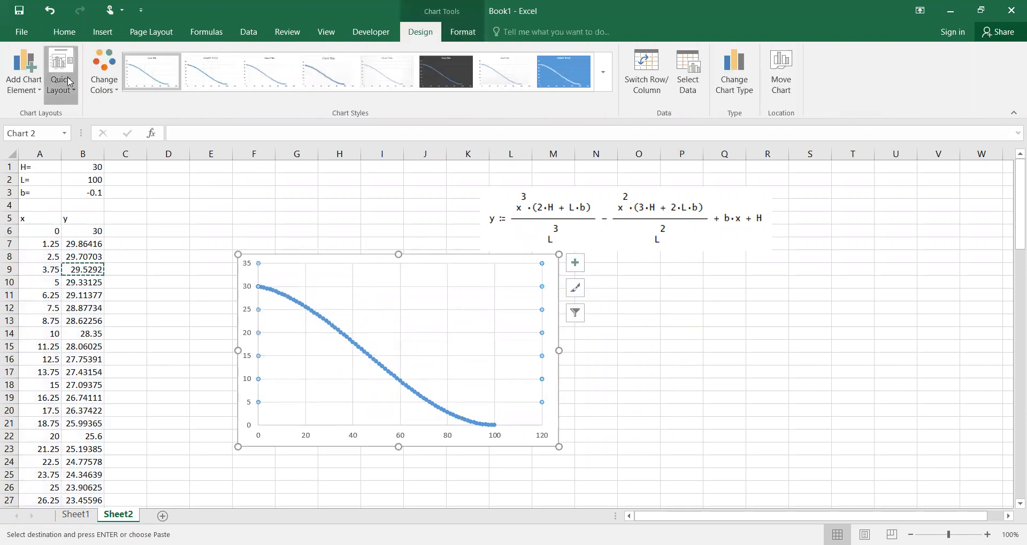
pyautogui.click(60, 77)
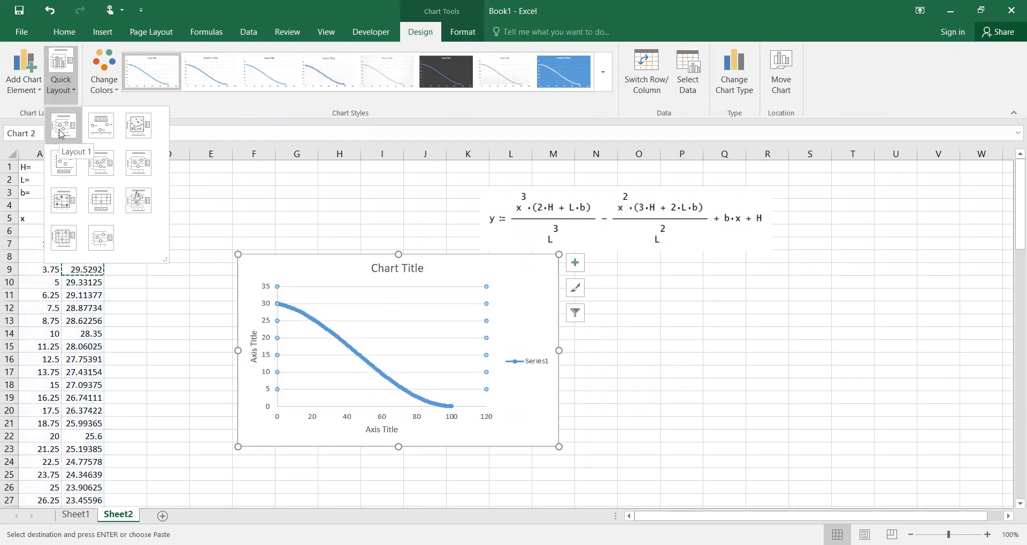
pyautogui.click(61, 133)
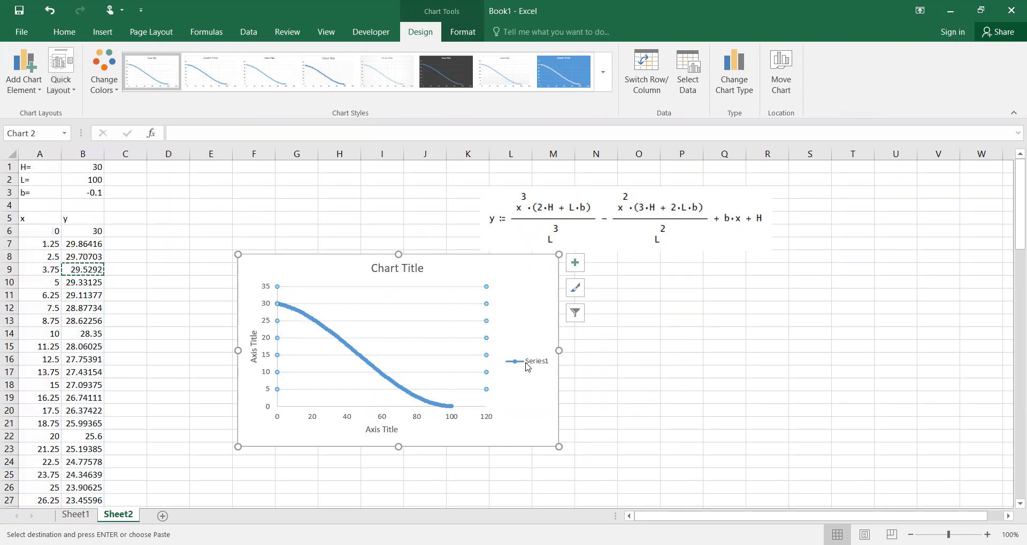
pyautogui.click(529, 364)
pyautogui.press('Delete')
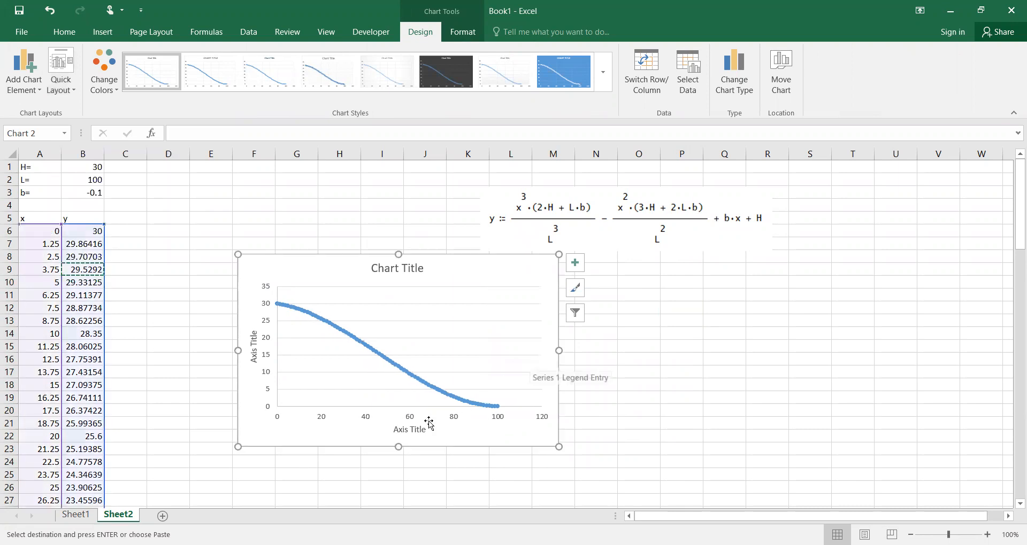
# - Title the chart's horizontal axis x and its vertical axis y
pyautogui.click(405, 430)
pyautogui.tripleClick(397, 429)
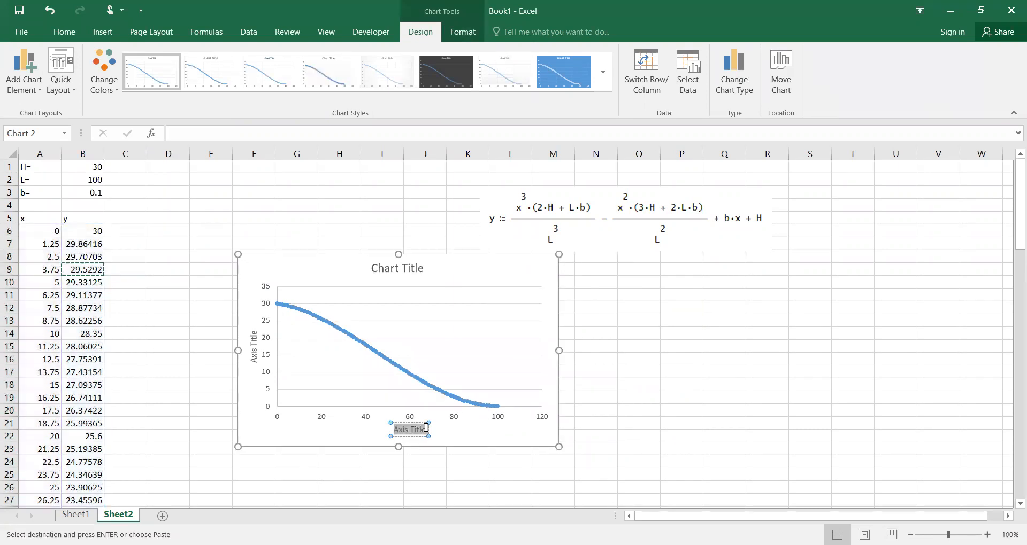
pyautogui.write('x')
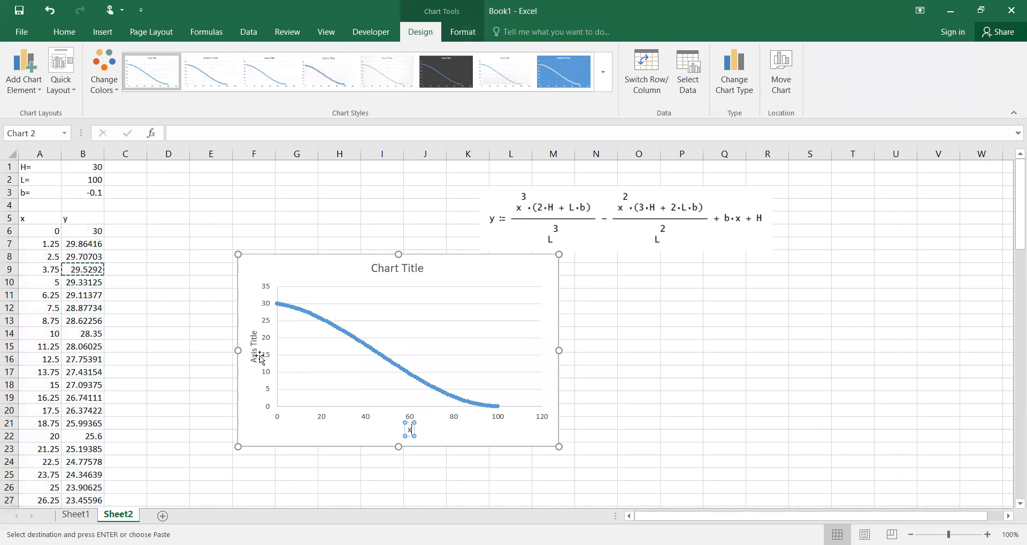
pyautogui.click(253, 336)
pyautogui.tripleClick(254, 334)
pyautogui.write('y')
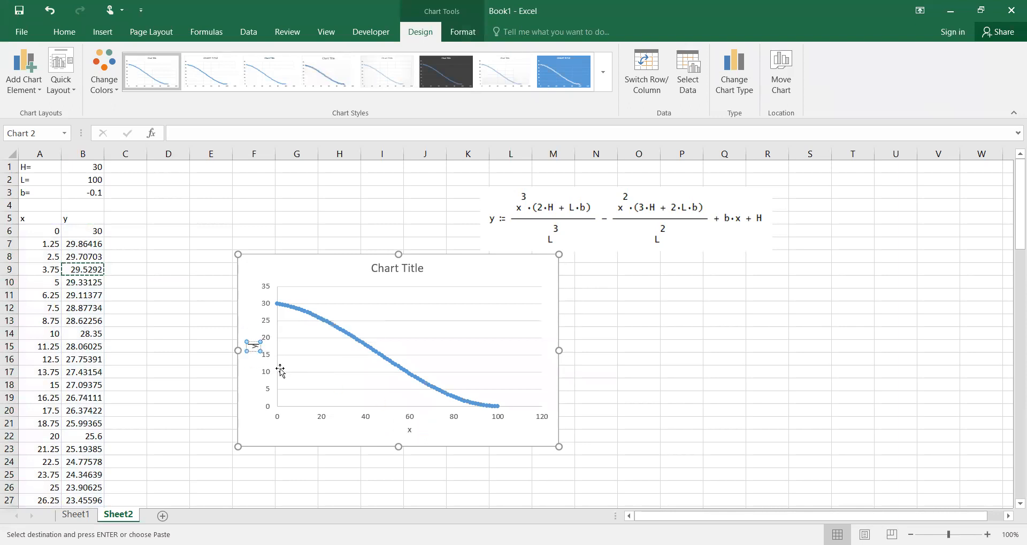
pyautogui.click(323, 476)
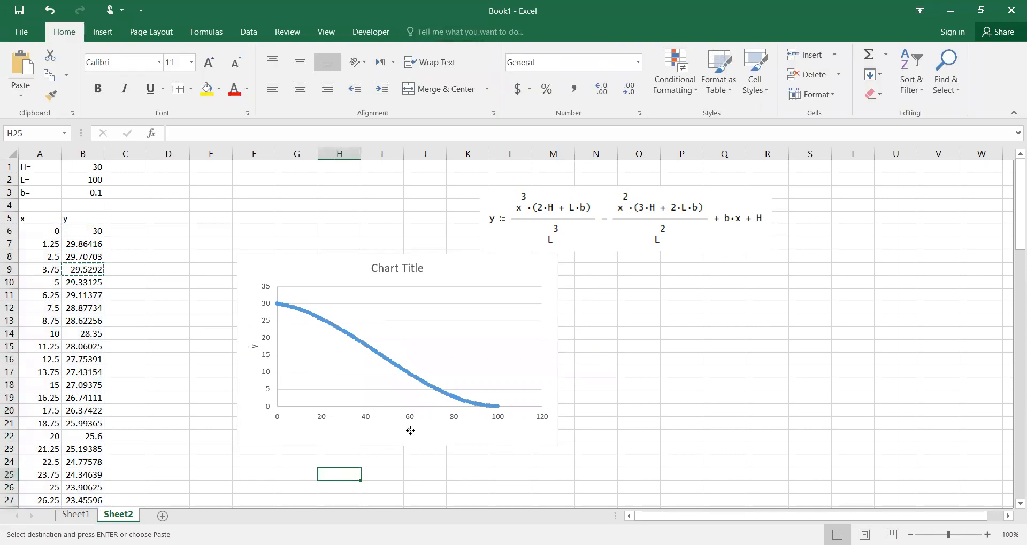
# - Delete the chart title and set the font size of the x and y axis titles to 16
pyautogui.click(407, 272)
pyautogui.press('Delete')
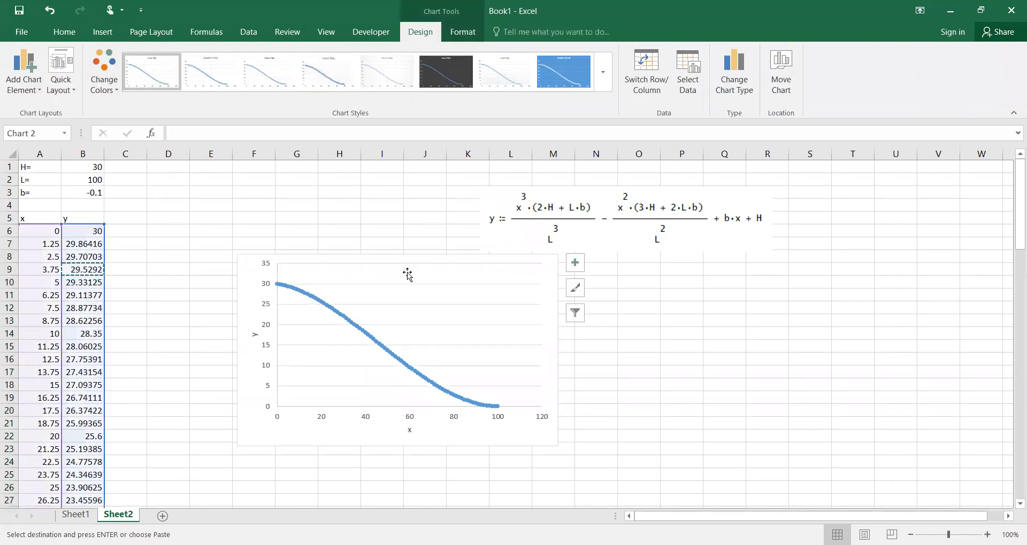
pyautogui.click(409, 430)
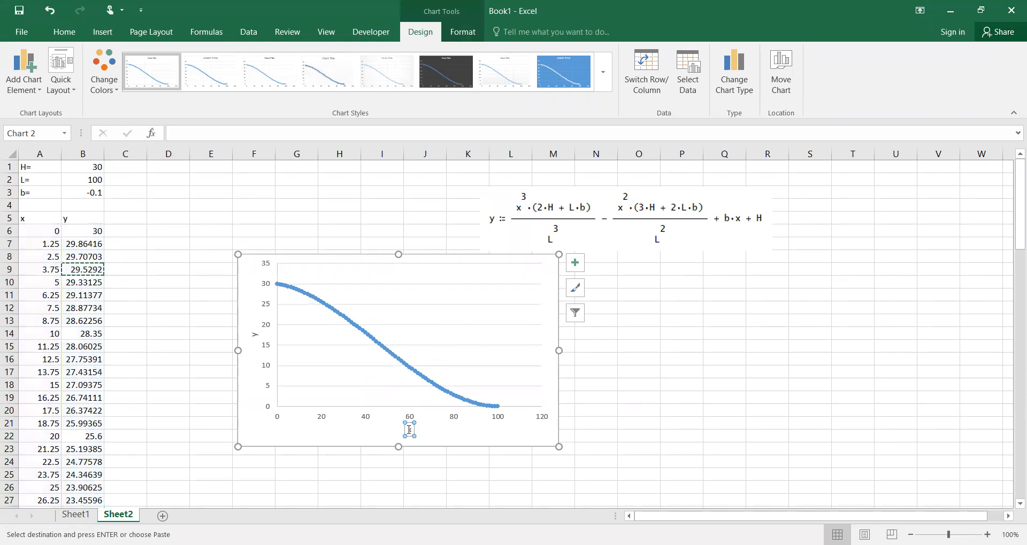
pyautogui.rightClick(416, 429)
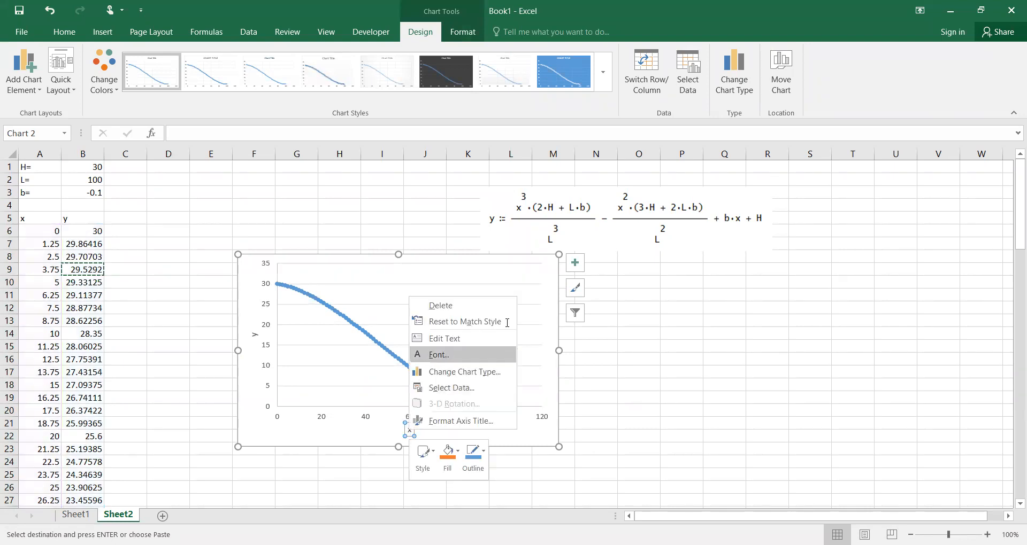
pyautogui.click(449, 355)
pyautogui.write('16')
pyautogui.click(584, 381)
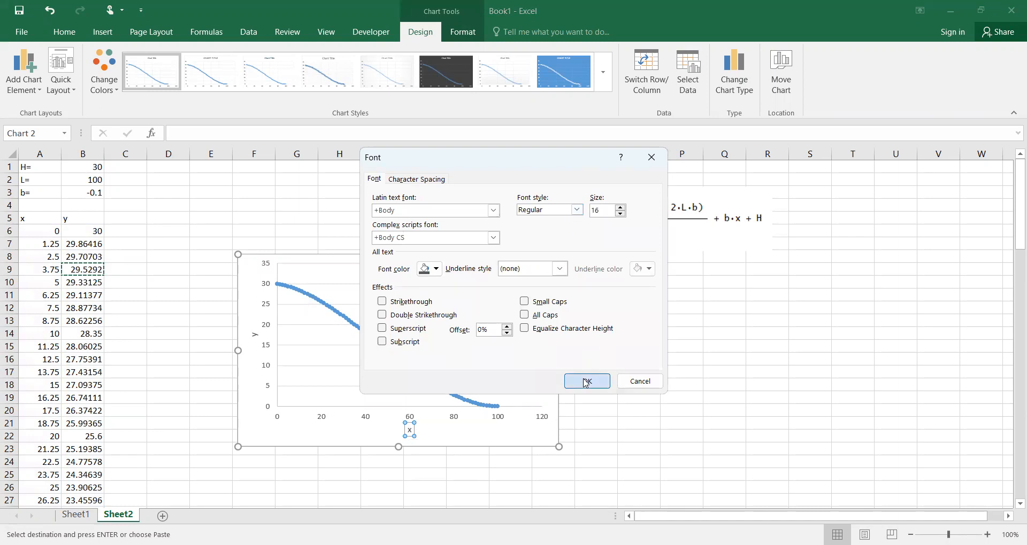
pyautogui.press('Escape')
pyautogui.press('Escape')
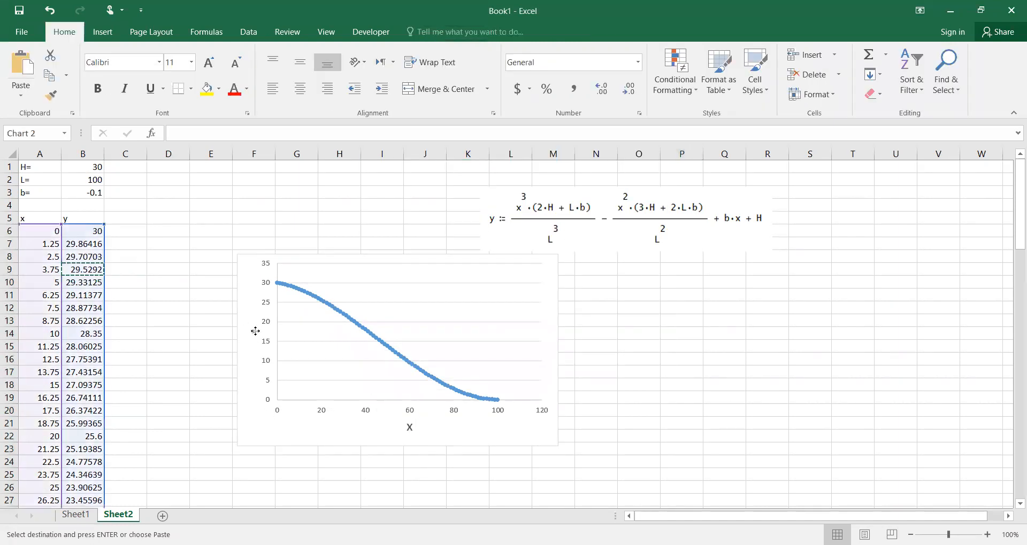
pyautogui.click(256, 332)
pyautogui.press('F4')
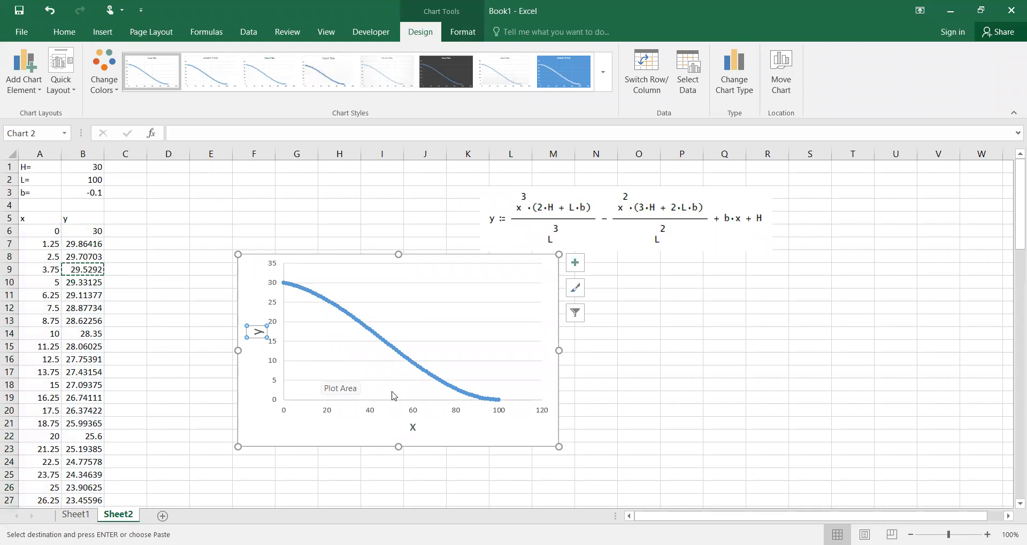
pyautogui.click(678, 385)
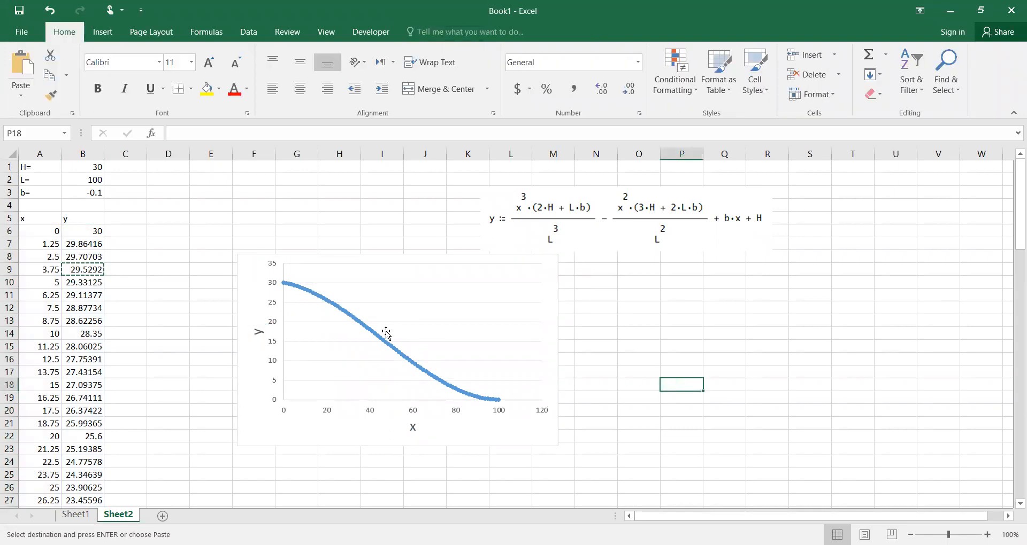
# - Set the slope b in B3 to -0.5
pyautogui.click(98, 194)
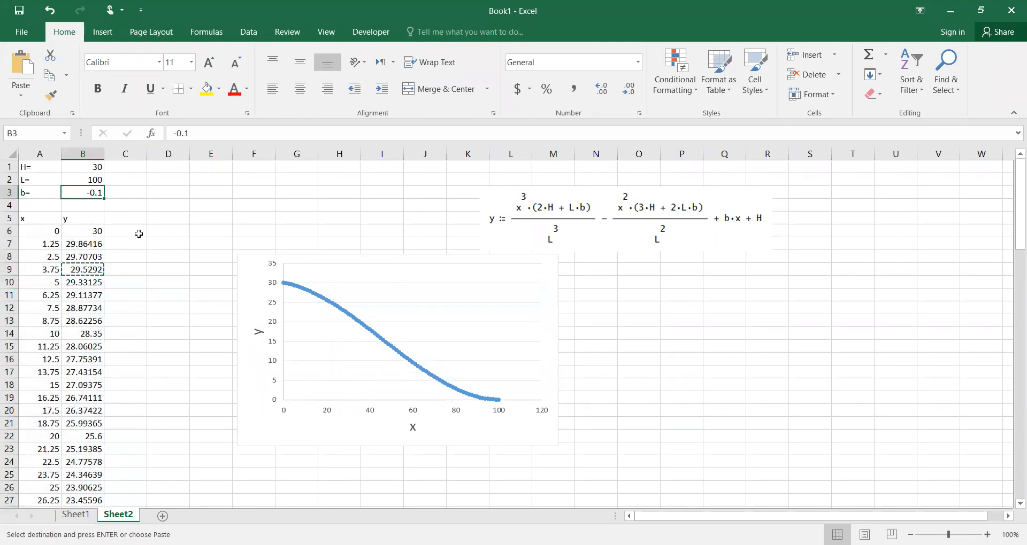
pyautogui.write('-0.')
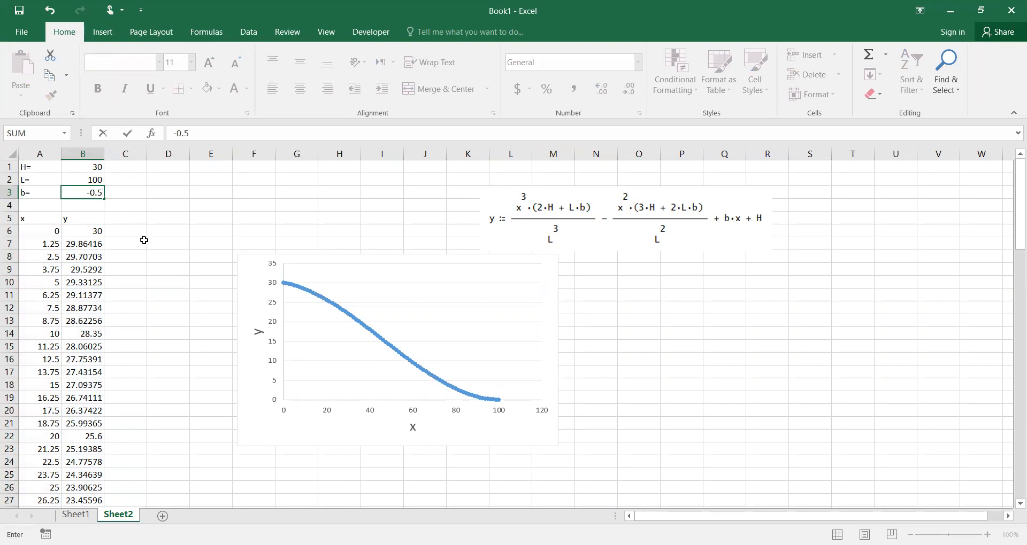
pyautogui.click(144, 241)
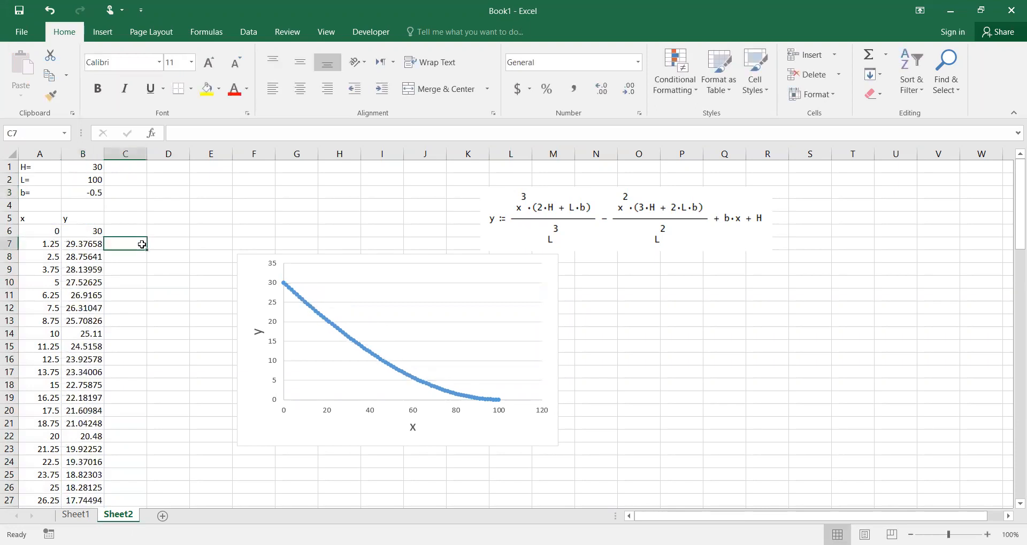
# - Set the slope b in B3 to -0.8
pyautogui.click(96, 195)
pyautogui.click(206, 132)
pyautogui.press('BackSpace')
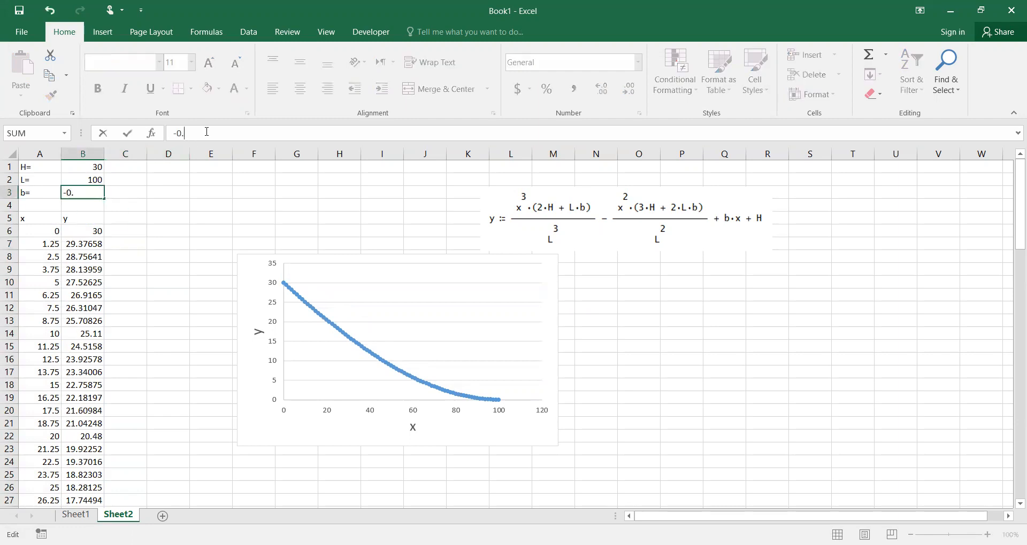
pyautogui.write('8')
pyautogui.press('Return')
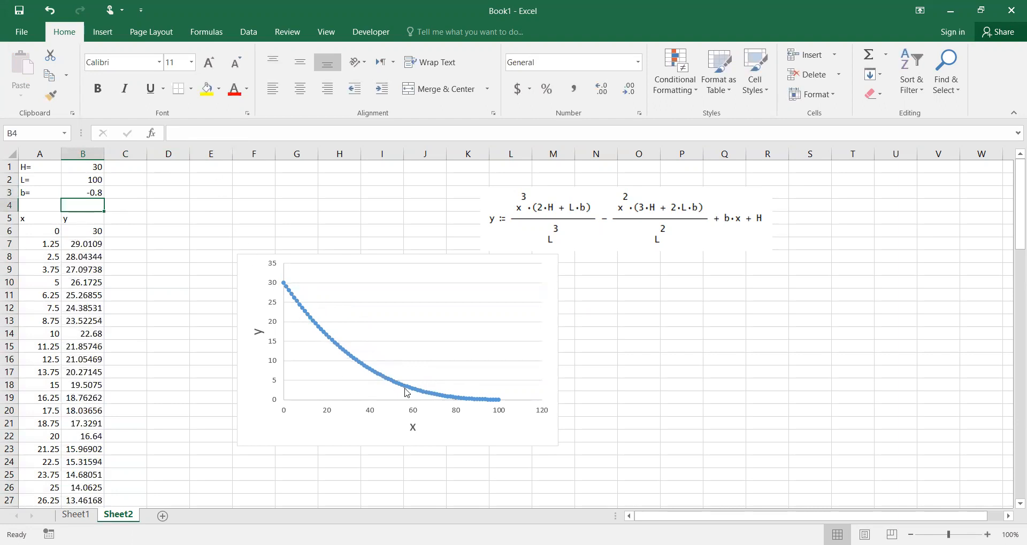
# - Set the slope b in B3 to -1
pyautogui.click(97, 193)
pyautogui.click(207, 131)
pyautogui.press('BackSpace')
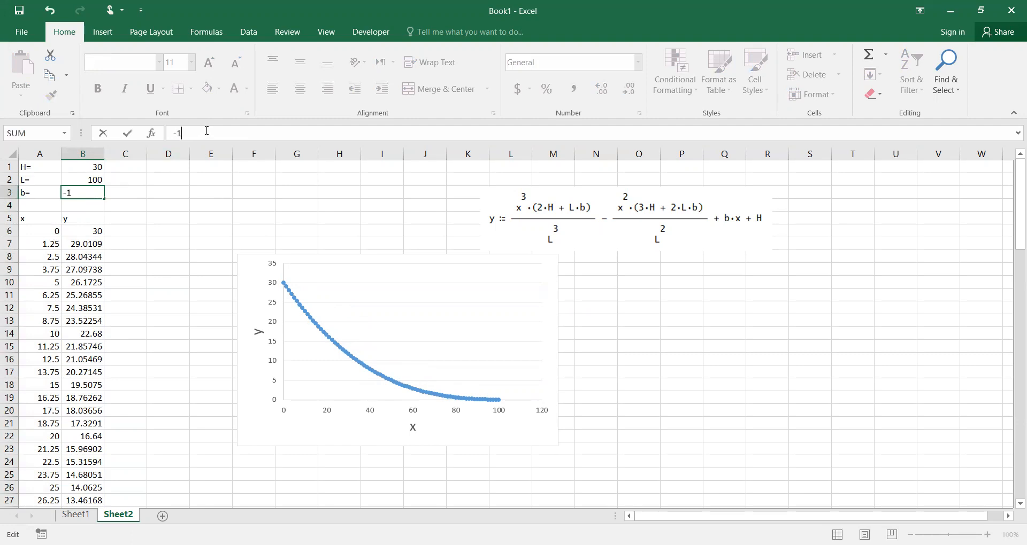
pyautogui.press('Return')
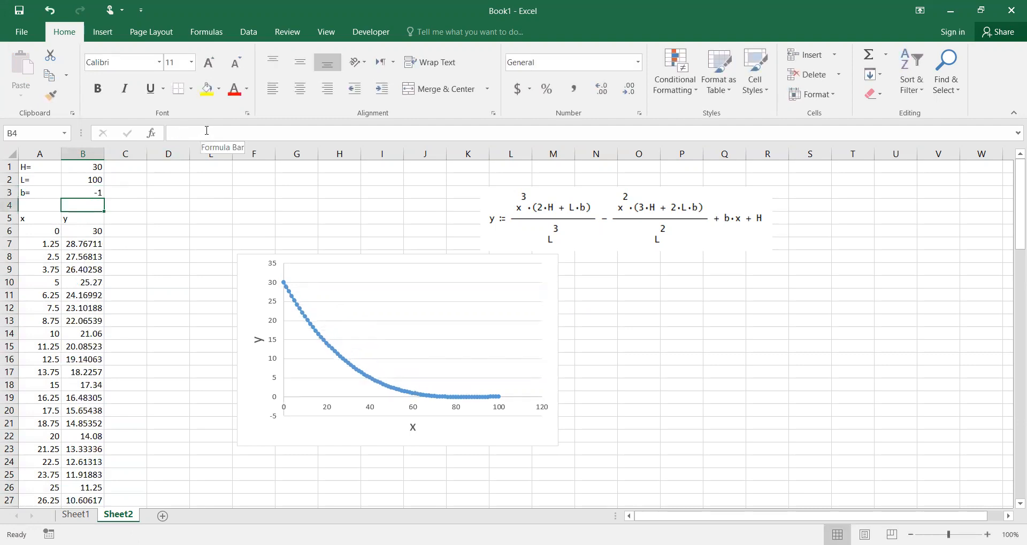
# - Set the slope b in B3 to -3
pyautogui.click(96, 191)
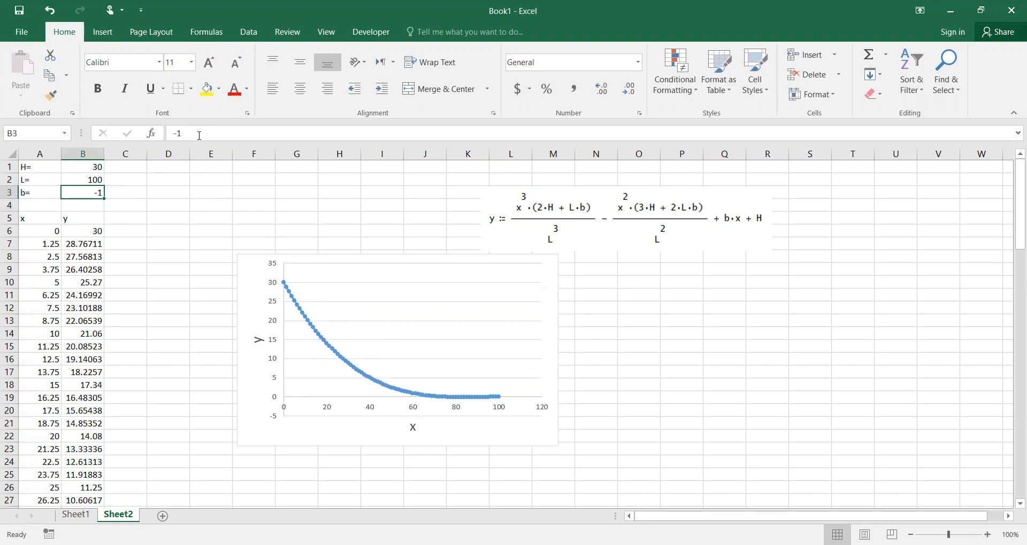
pyautogui.click(231, 129)
pyautogui.press('BackSpace')
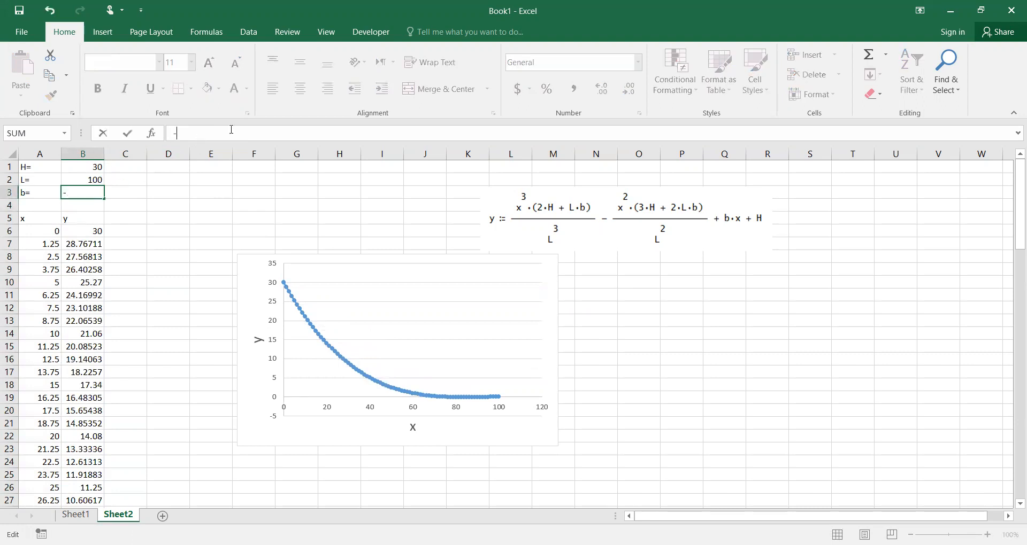
pyautogui.press('Return')
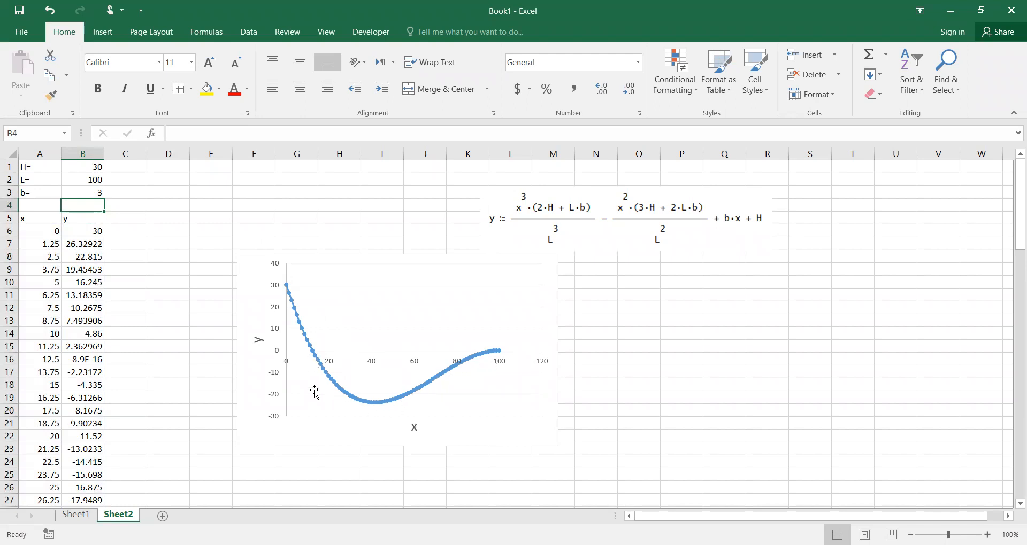
# - Set the slope b in B3 to -0.1 and move the selection to empty cell D10
pyautogui.click(93, 194)
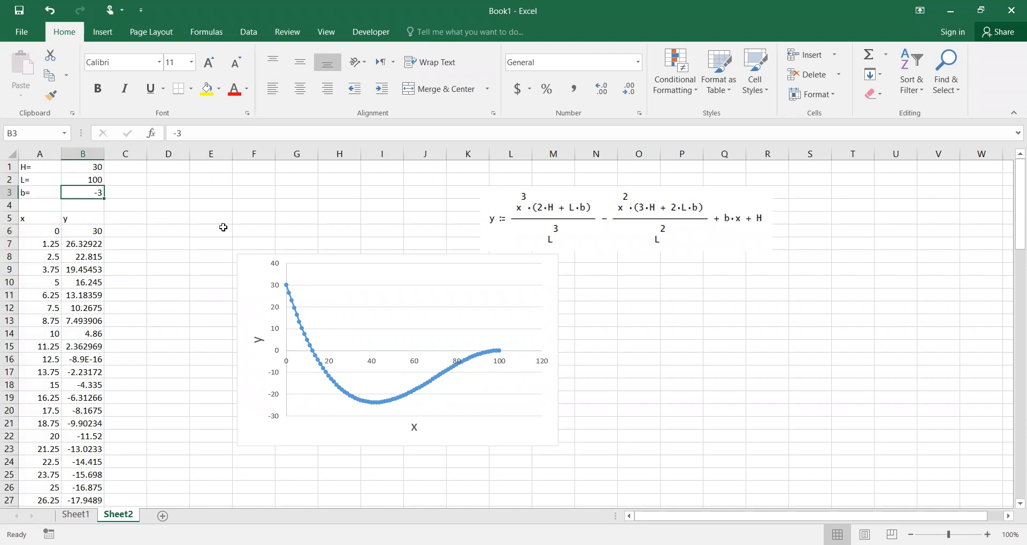
pyautogui.write('-.1')
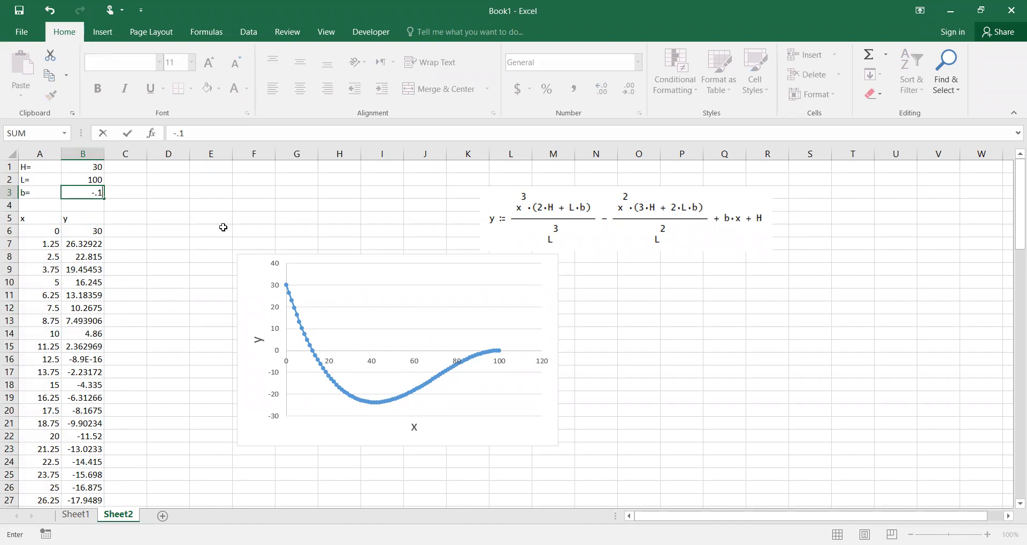
pyautogui.press('Return')
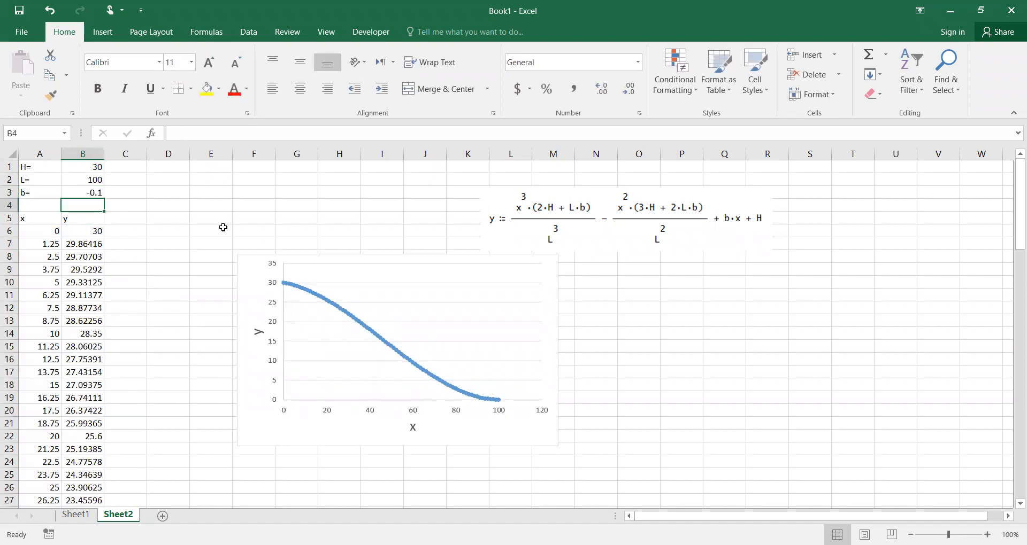
pyautogui.click(184, 283)
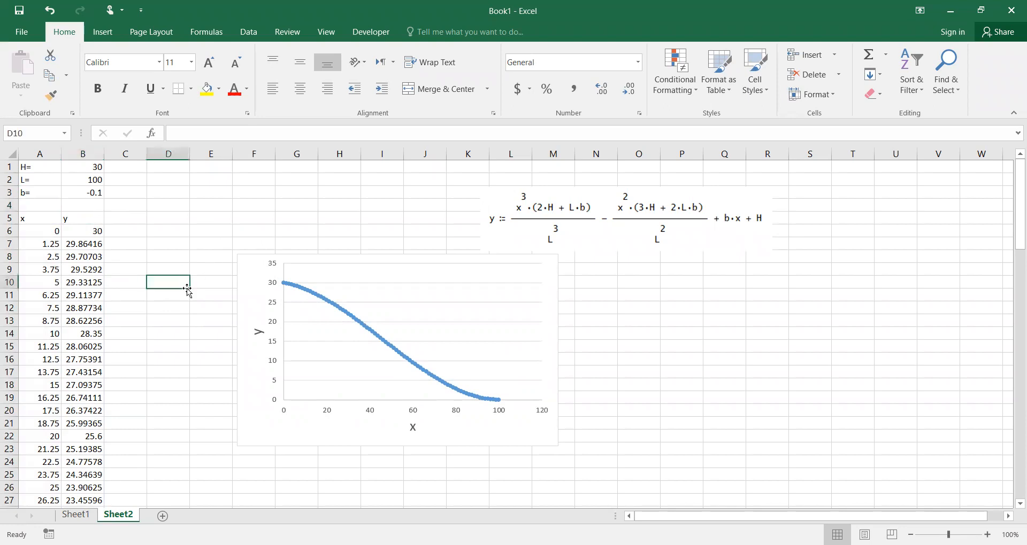